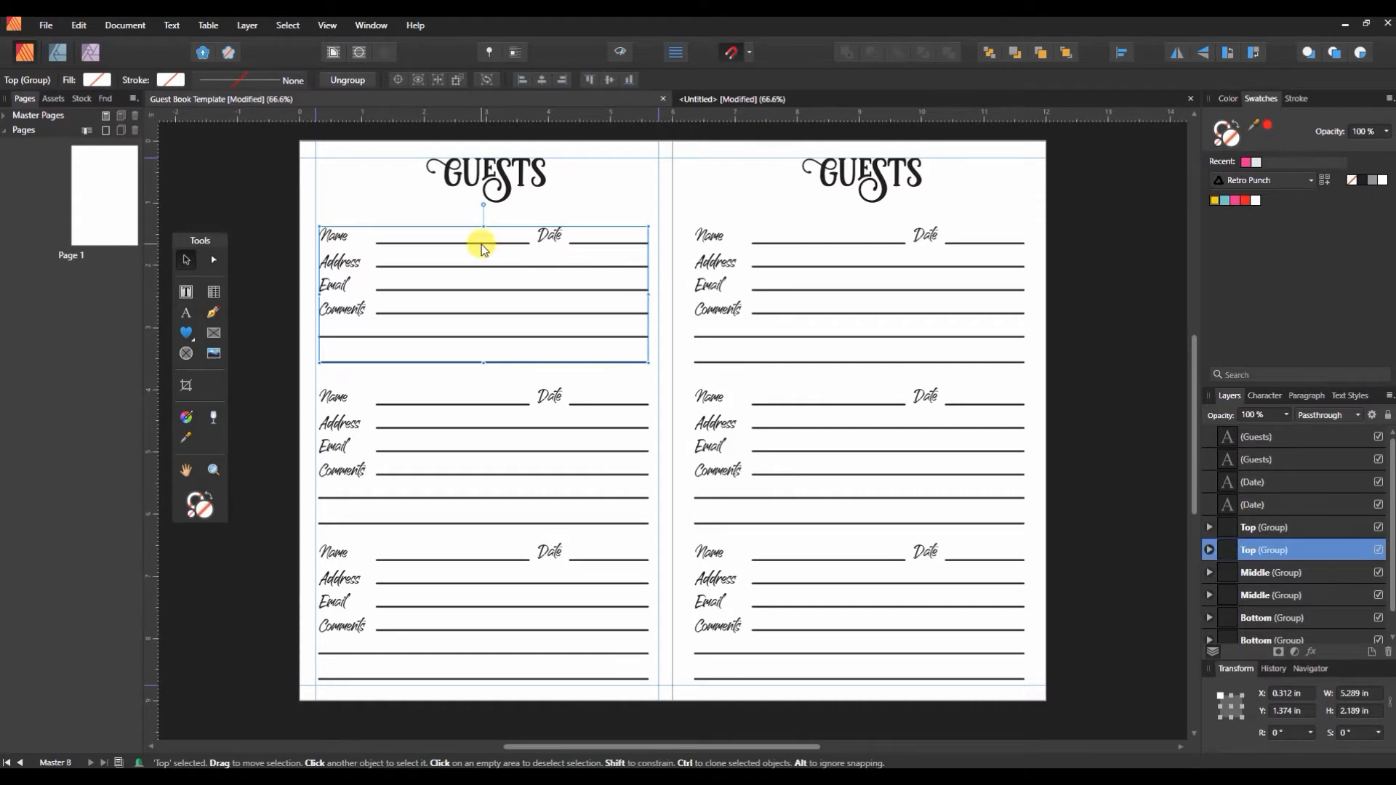
# - Add 50 pages after page 1 based on Master B and look through the new page thumbnails
pyautogui.click(254, 78)
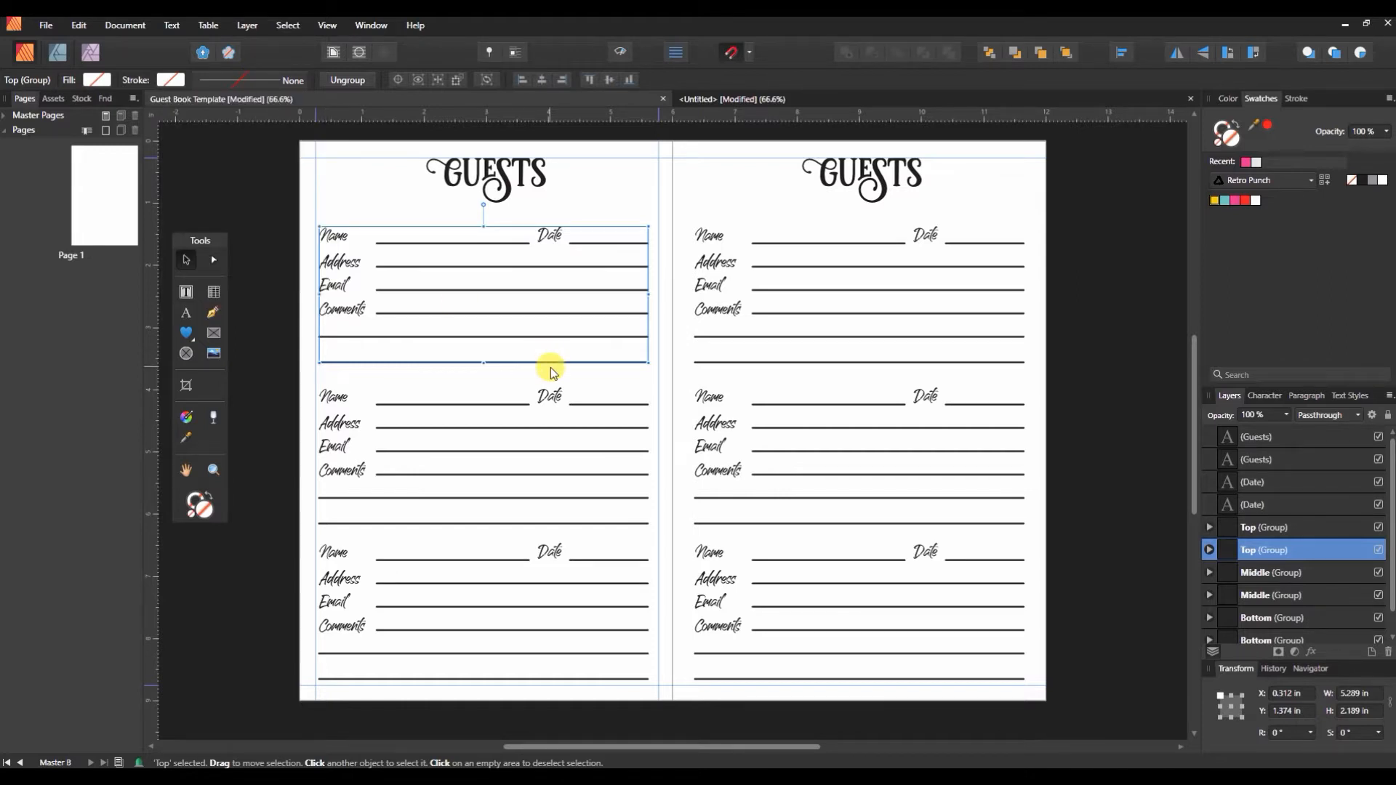
pyautogui.moveTo(393, 115)
pyautogui.mouseDown()
pyautogui.moveTo(396, 234)
pyautogui.moveTo(405, 117)
pyautogui.mouseUp()
pyautogui.click(102, 129)
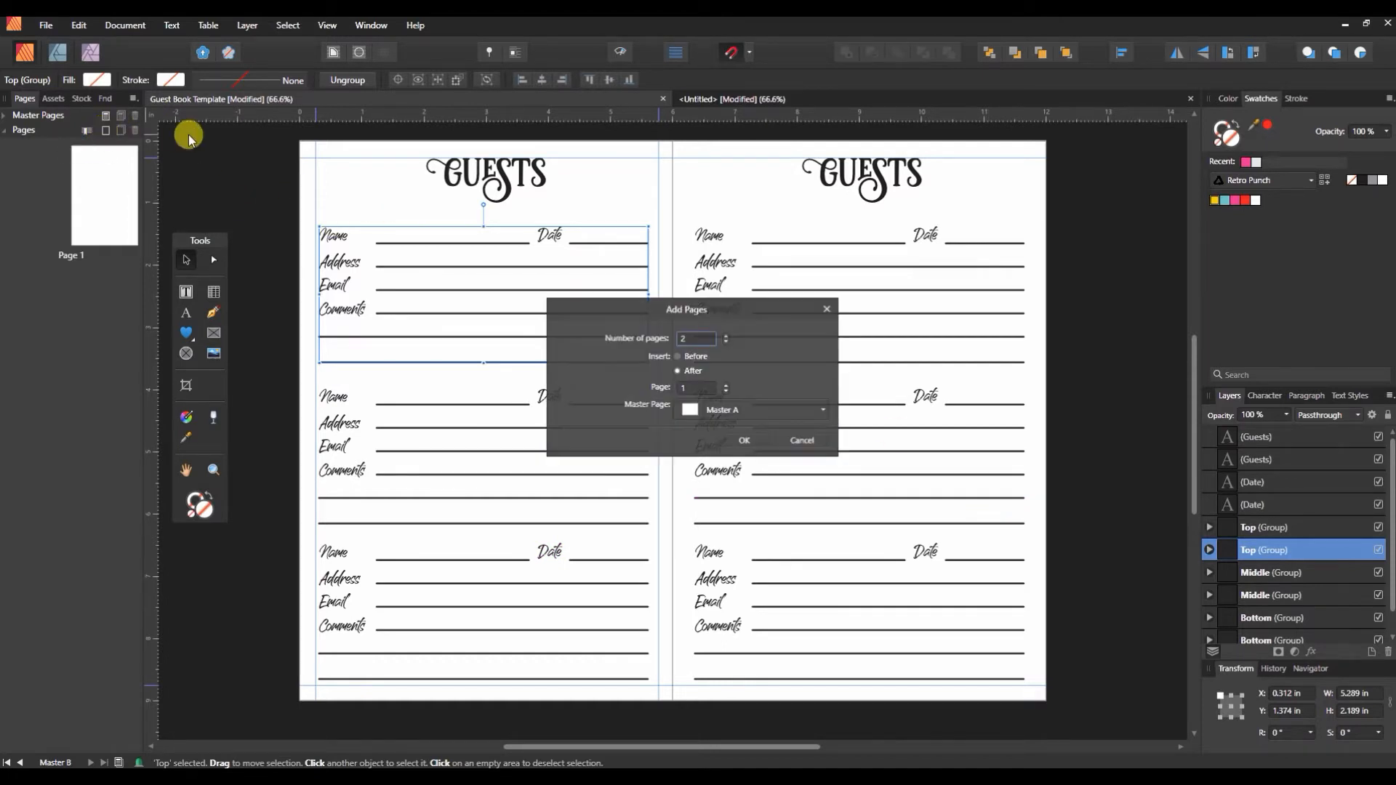
pyautogui.doubleClick(686, 339)
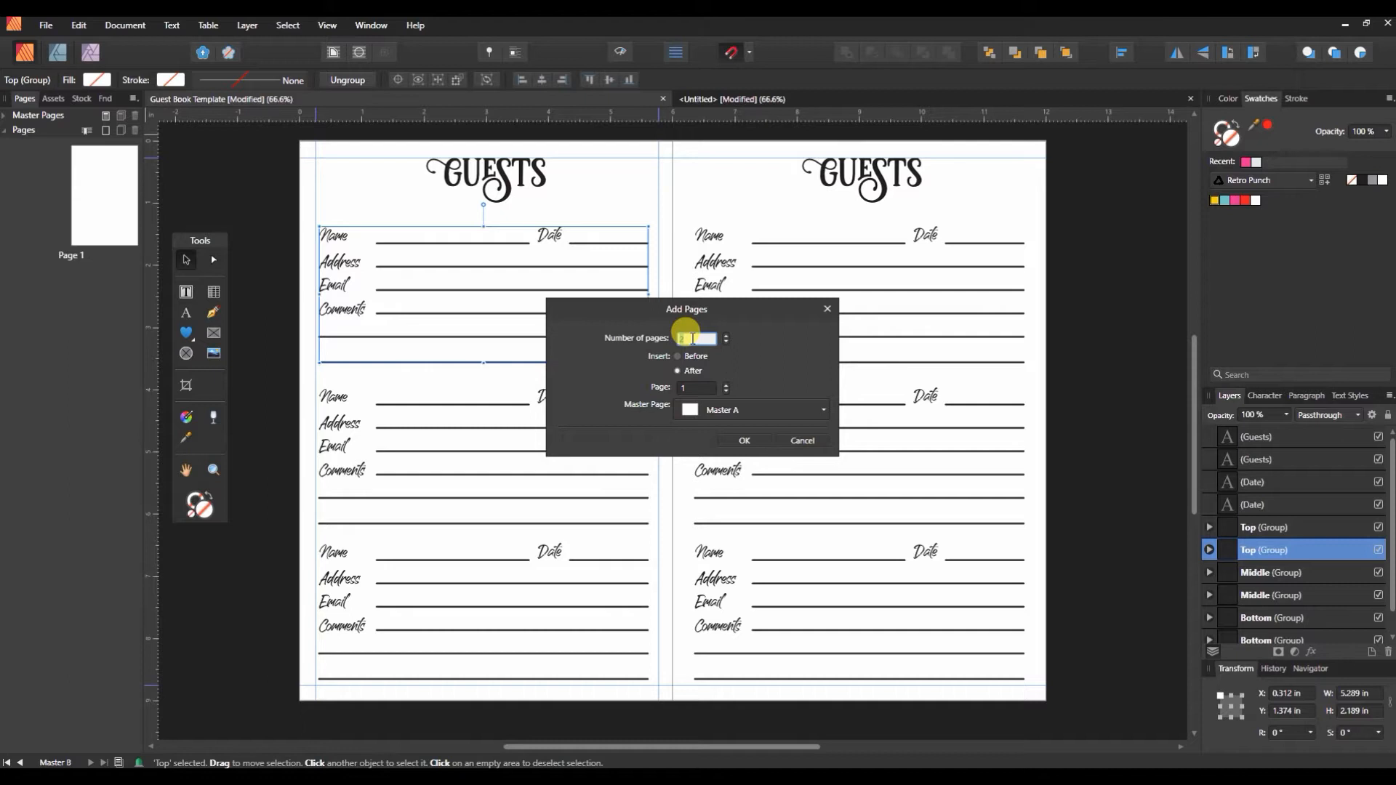
pyautogui.write('50')
pyautogui.click(713, 407)
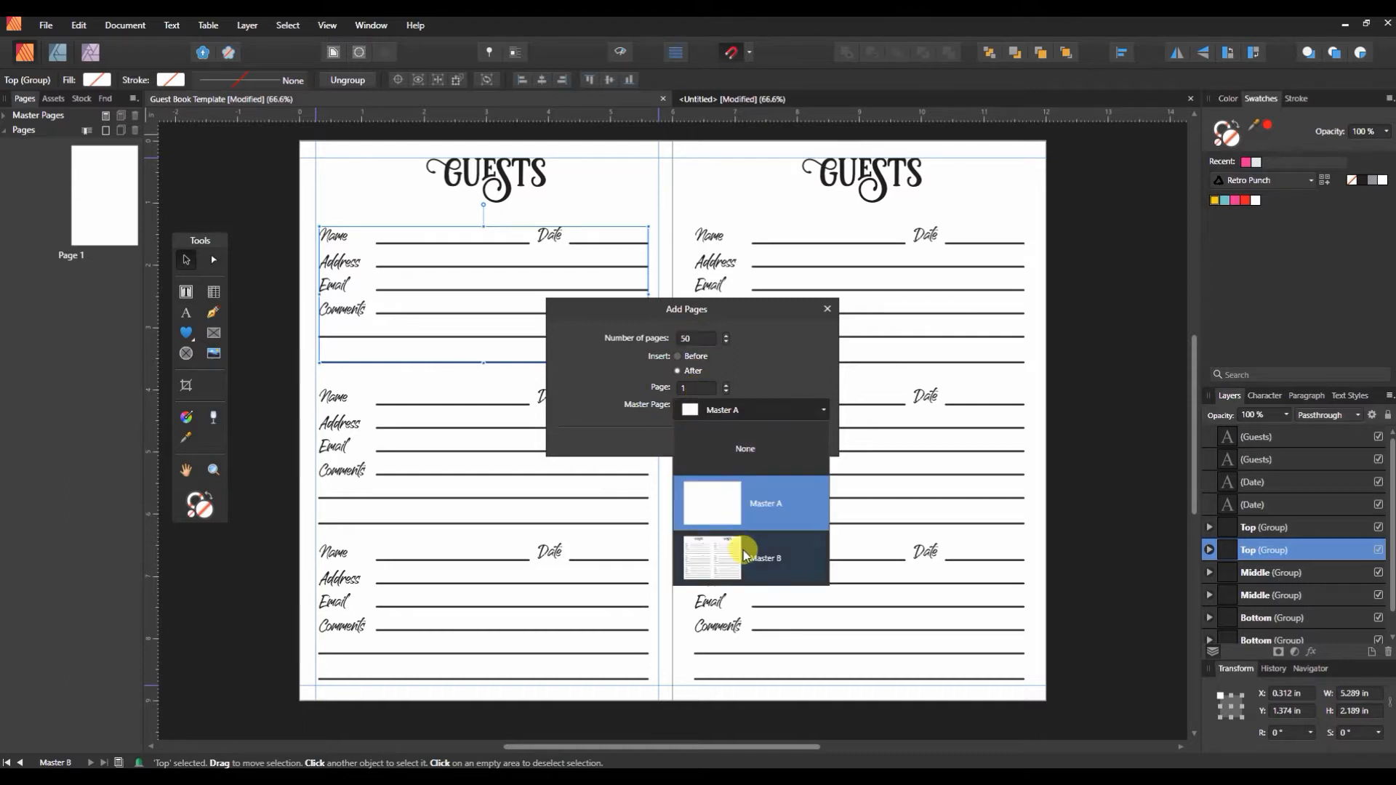
pyautogui.click(745, 556)
pyautogui.click(748, 439)
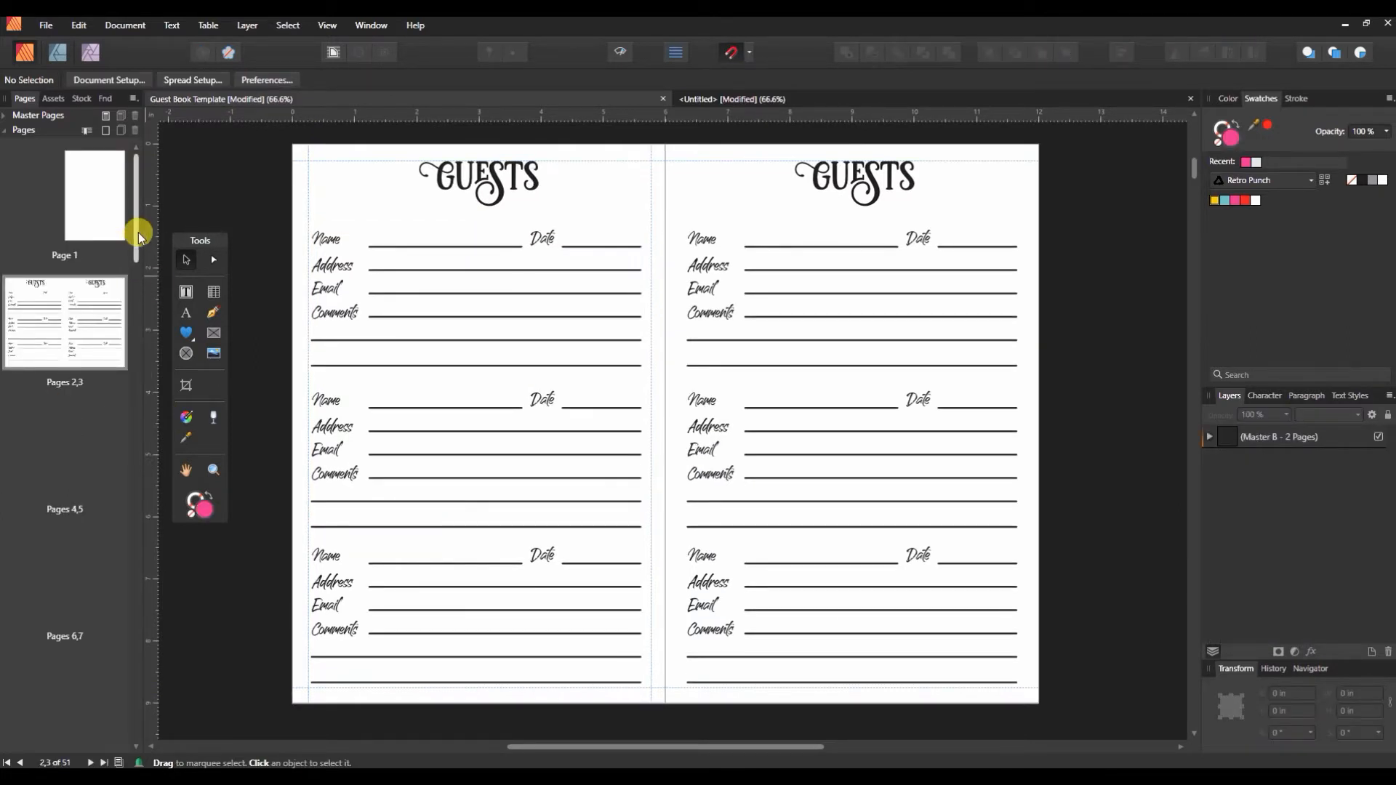
pyautogui.scroll(-5, 138, 233)
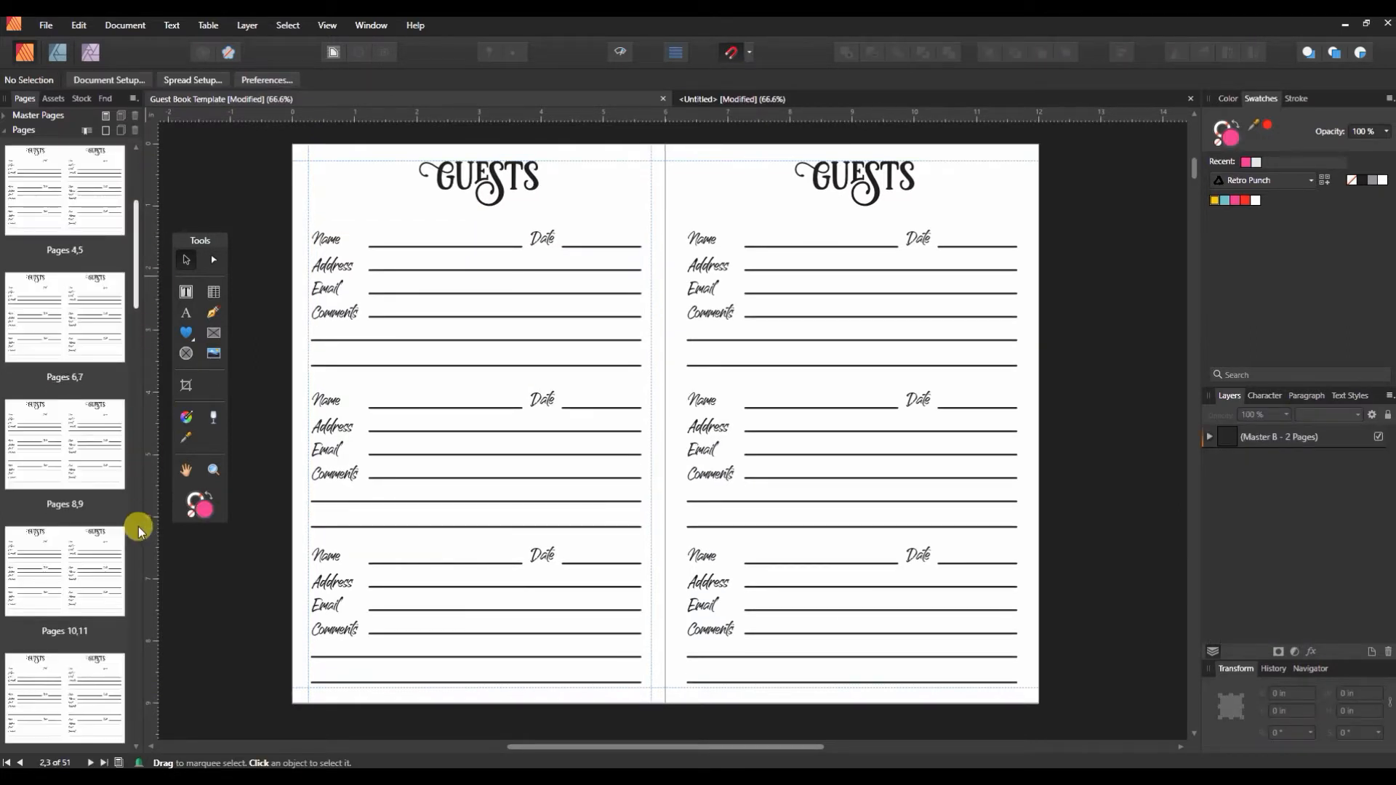
pyautogui.scroll(-10, 131, 300)
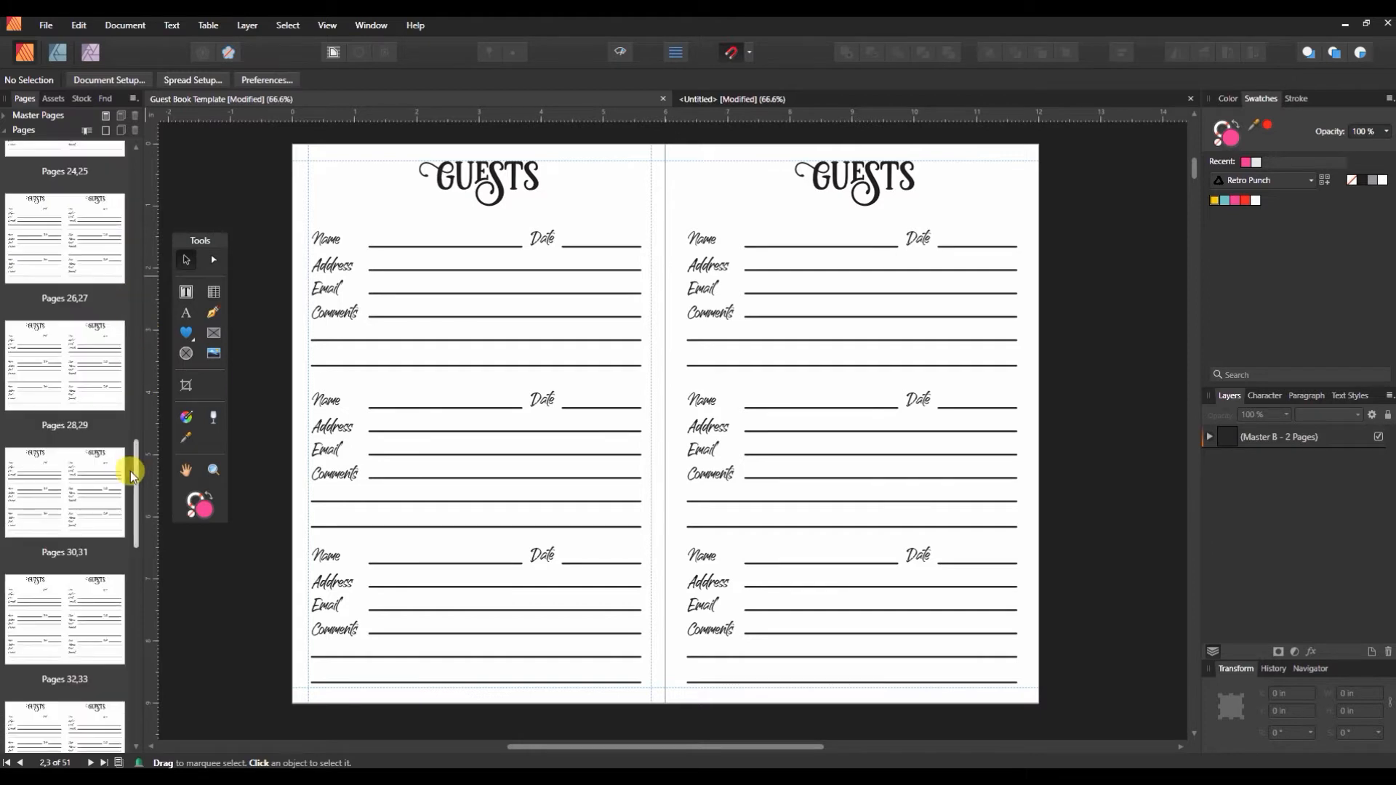
pyautogui.moveTo(133, 469); pyautogui.dragTo(137, 162)
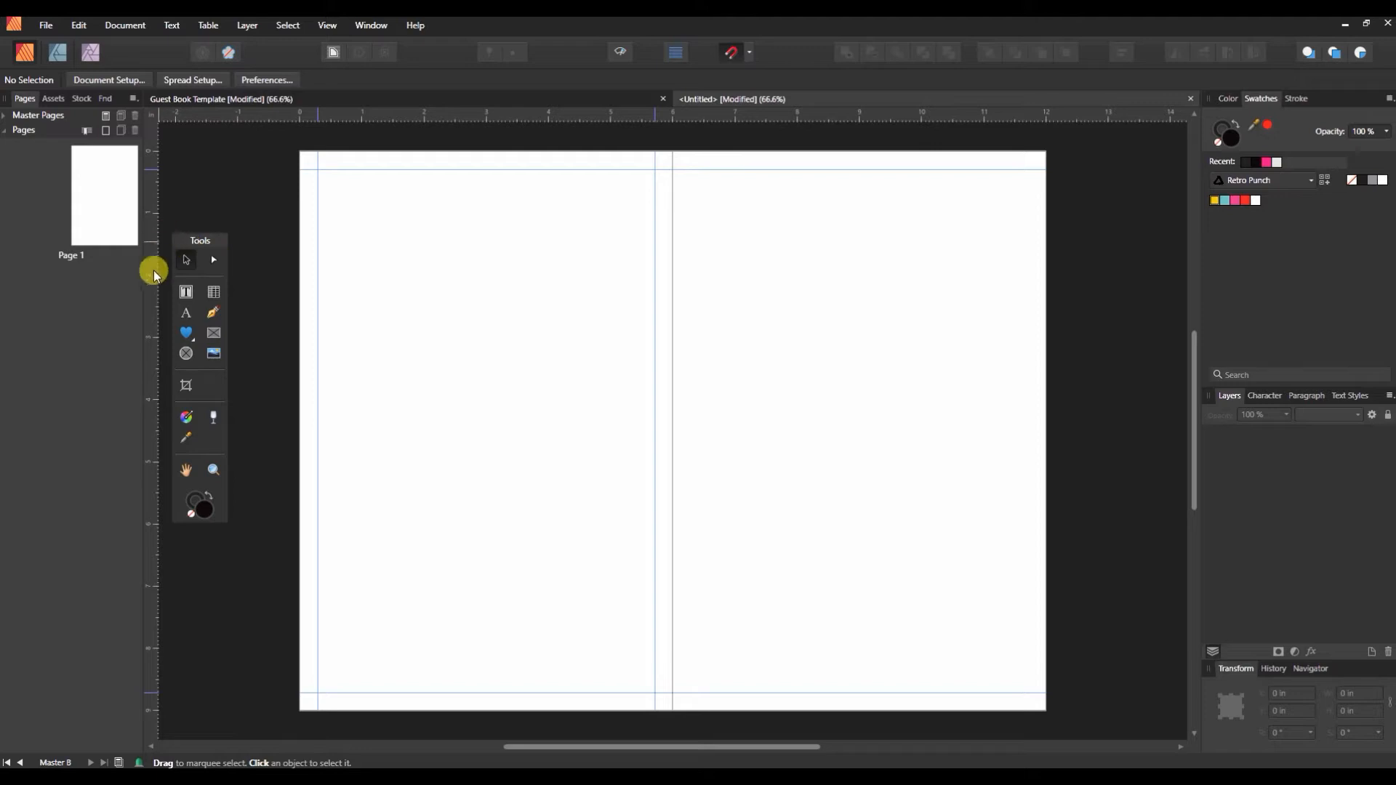
# - Place the cradle JPG from the Frames folder on the left page of the spread at about 3.19 in square
pyautogui.click(213, 353)
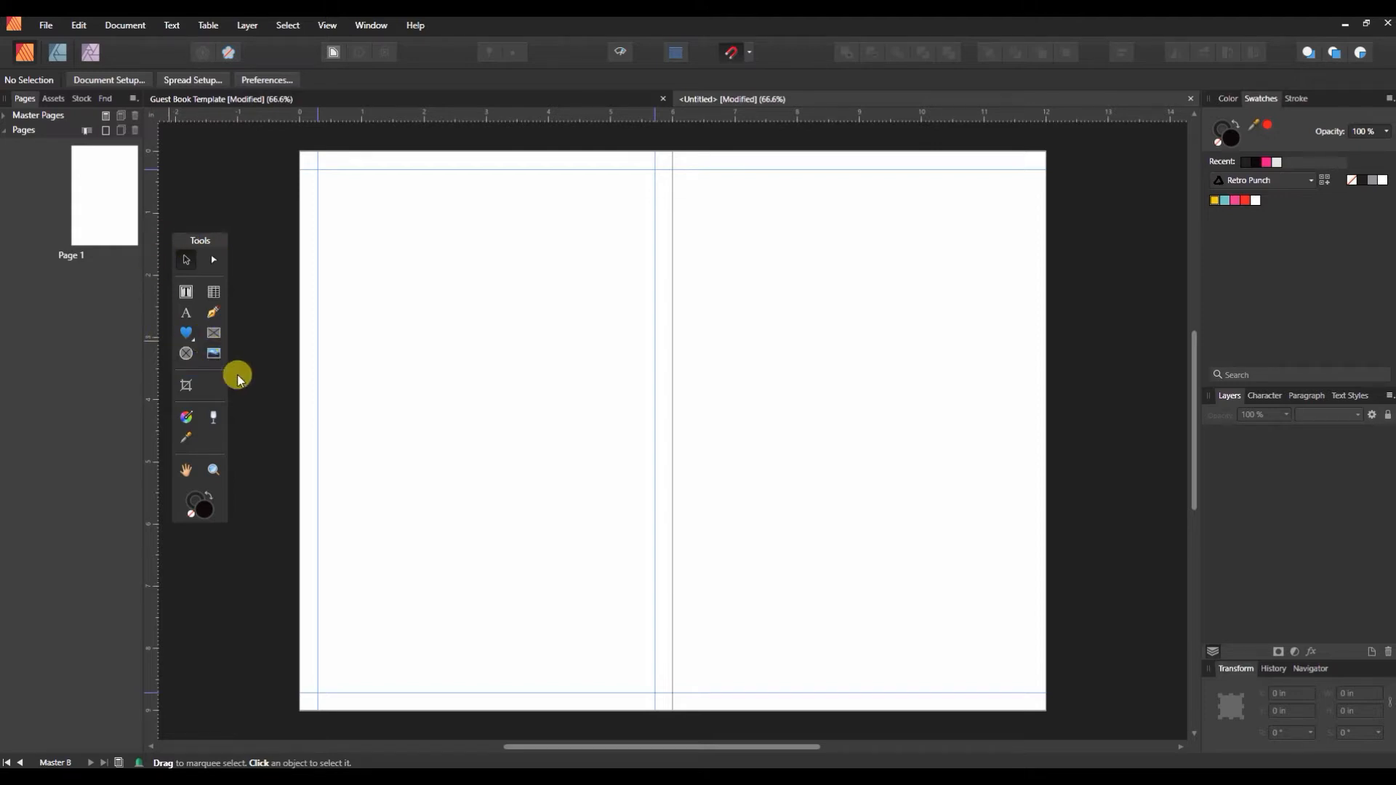
pyautogui.click(595, 320)
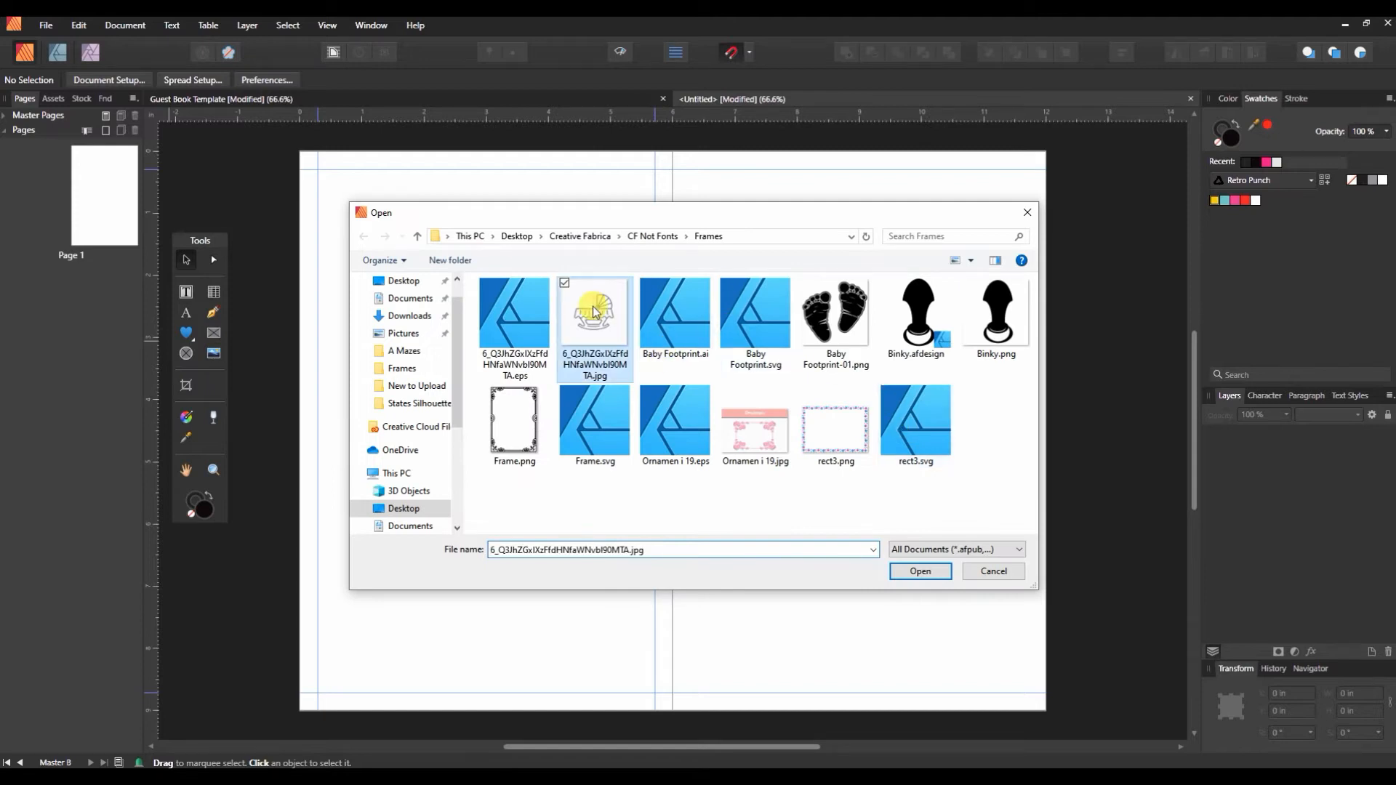
pyautogui.click(918, 570)
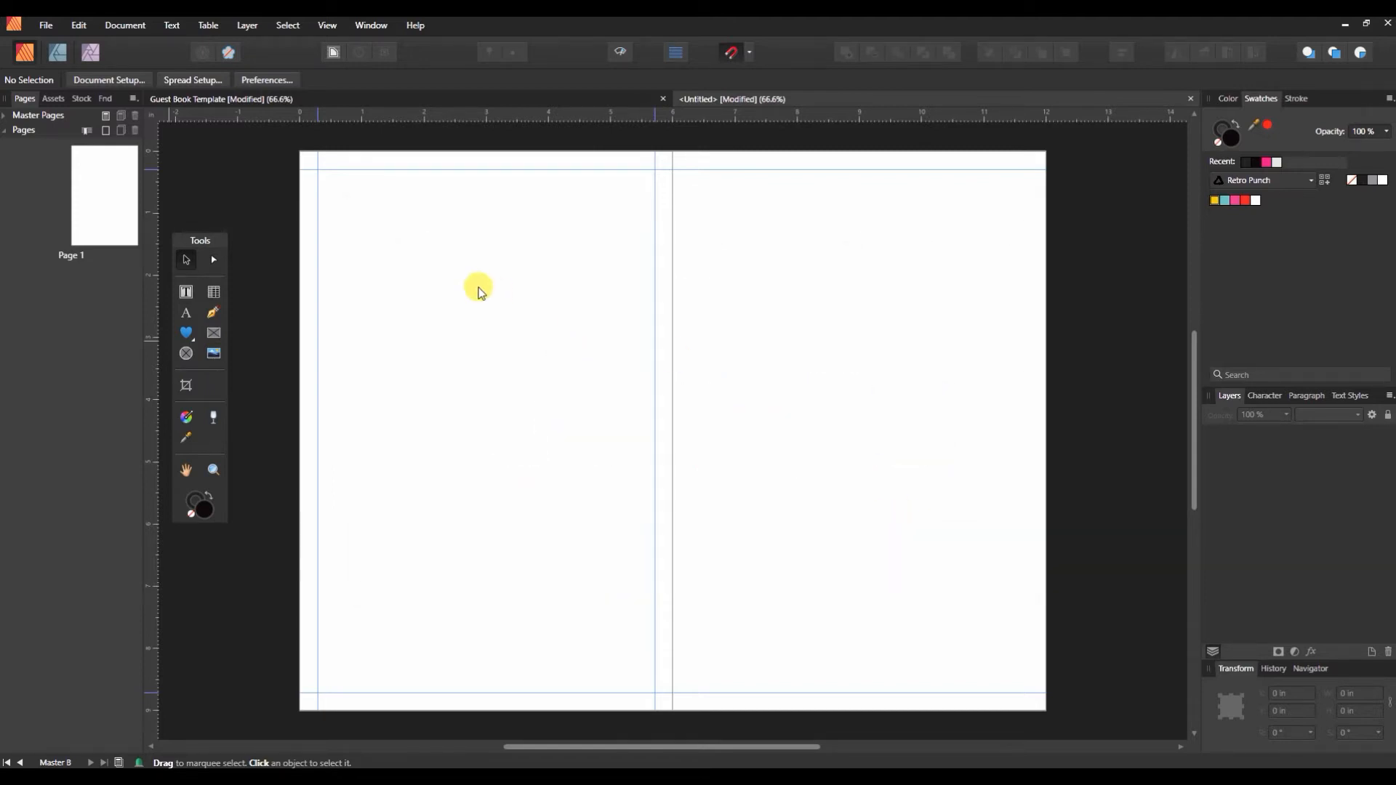
pyautogui.moveTo(420, 290); pyautogui.dragTo(629, 482)
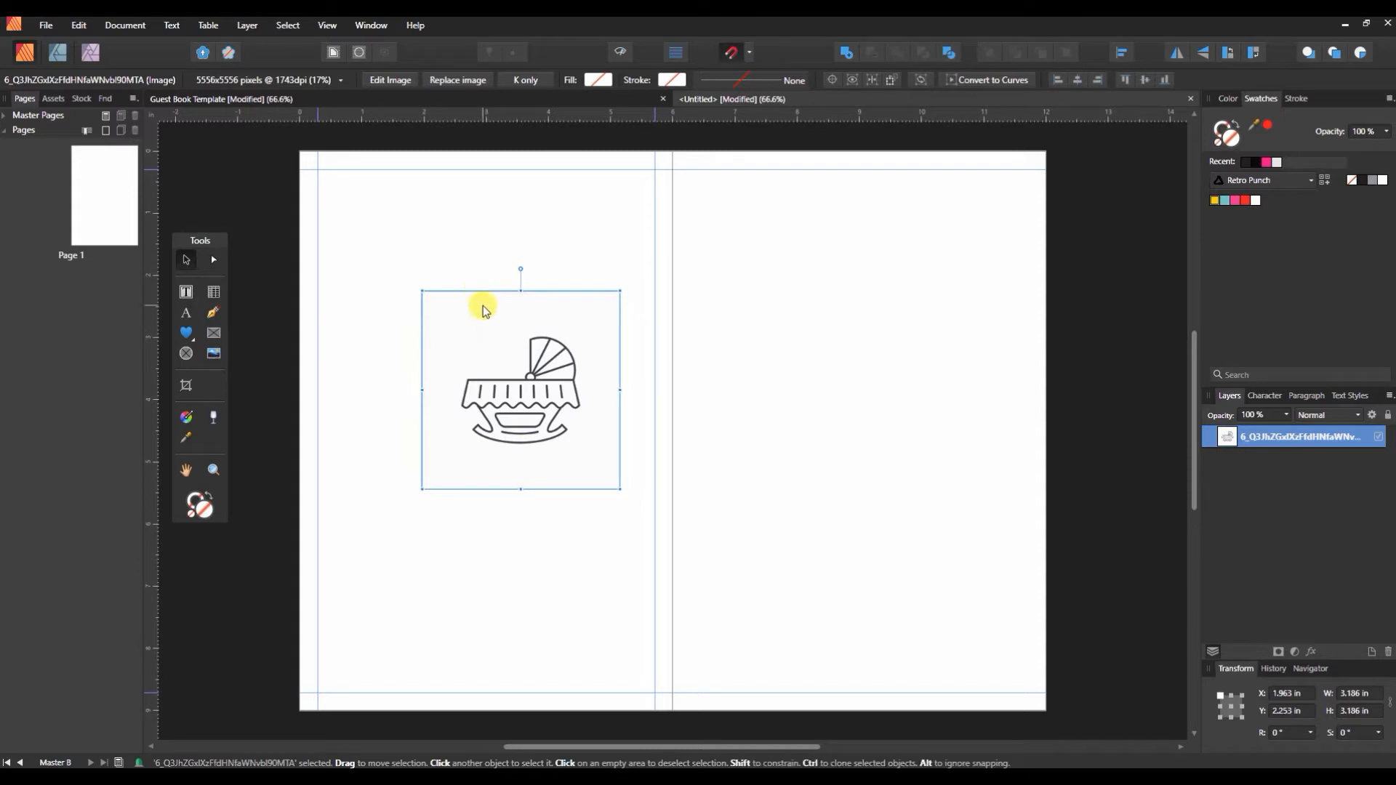
pyautogui.click(720, 303)
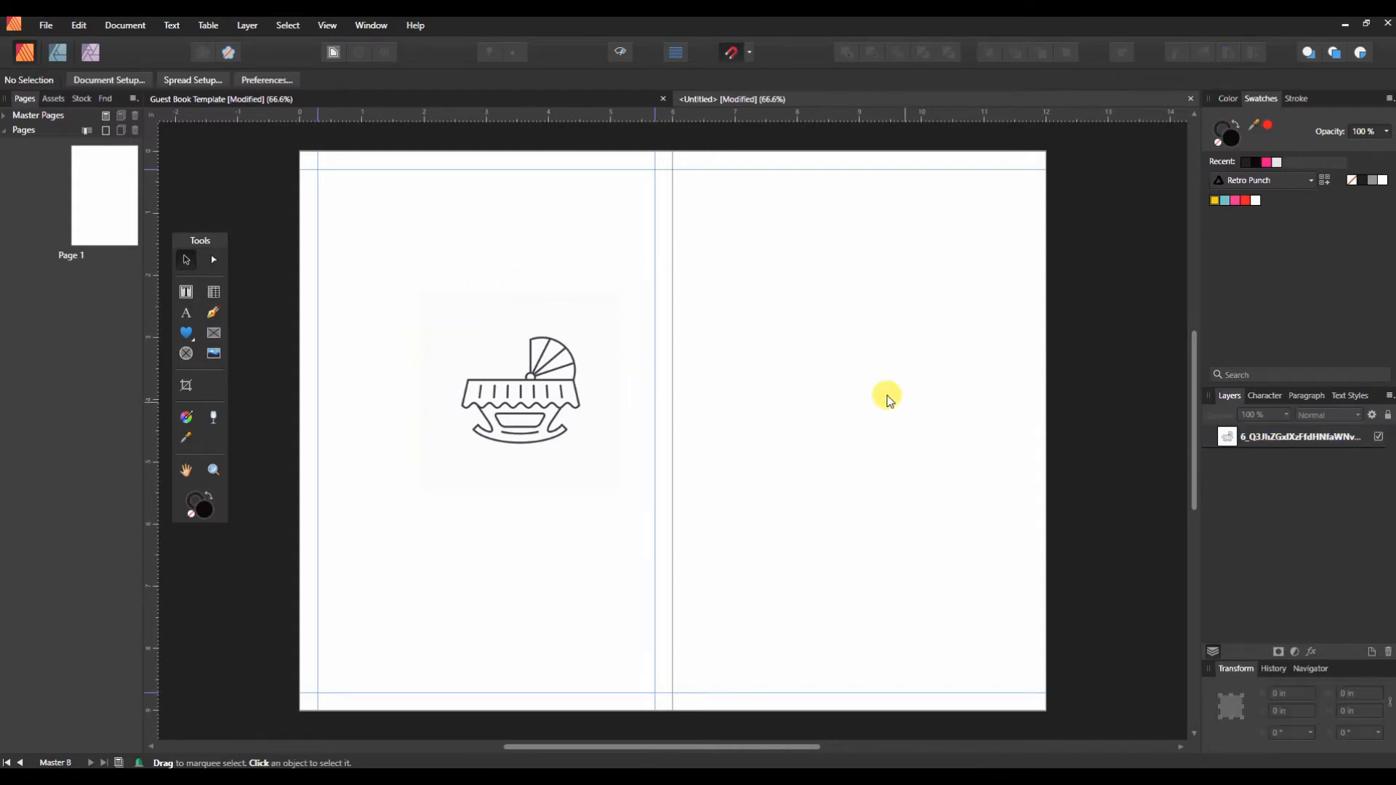
pyautogui.click(477, 461)
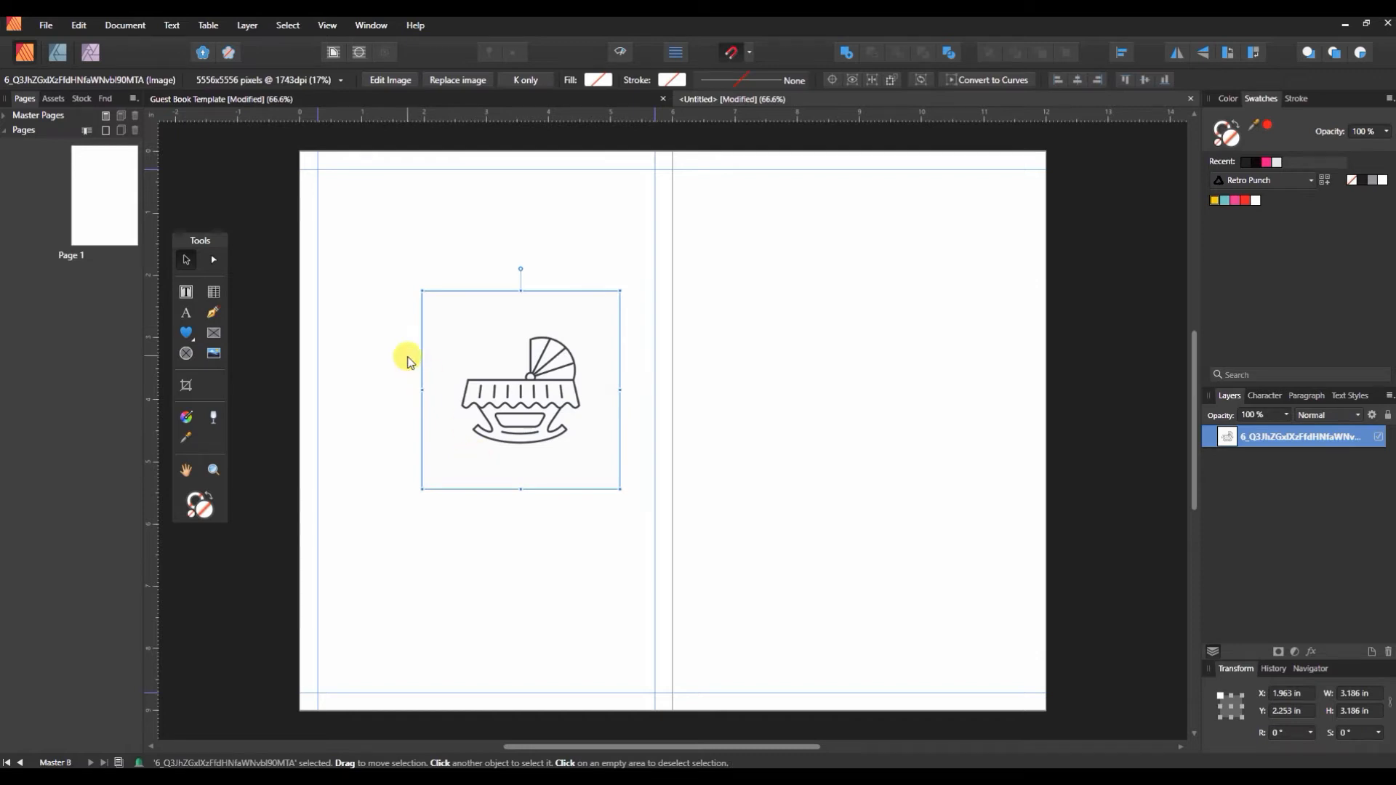
pyautogui.click(404, 297)
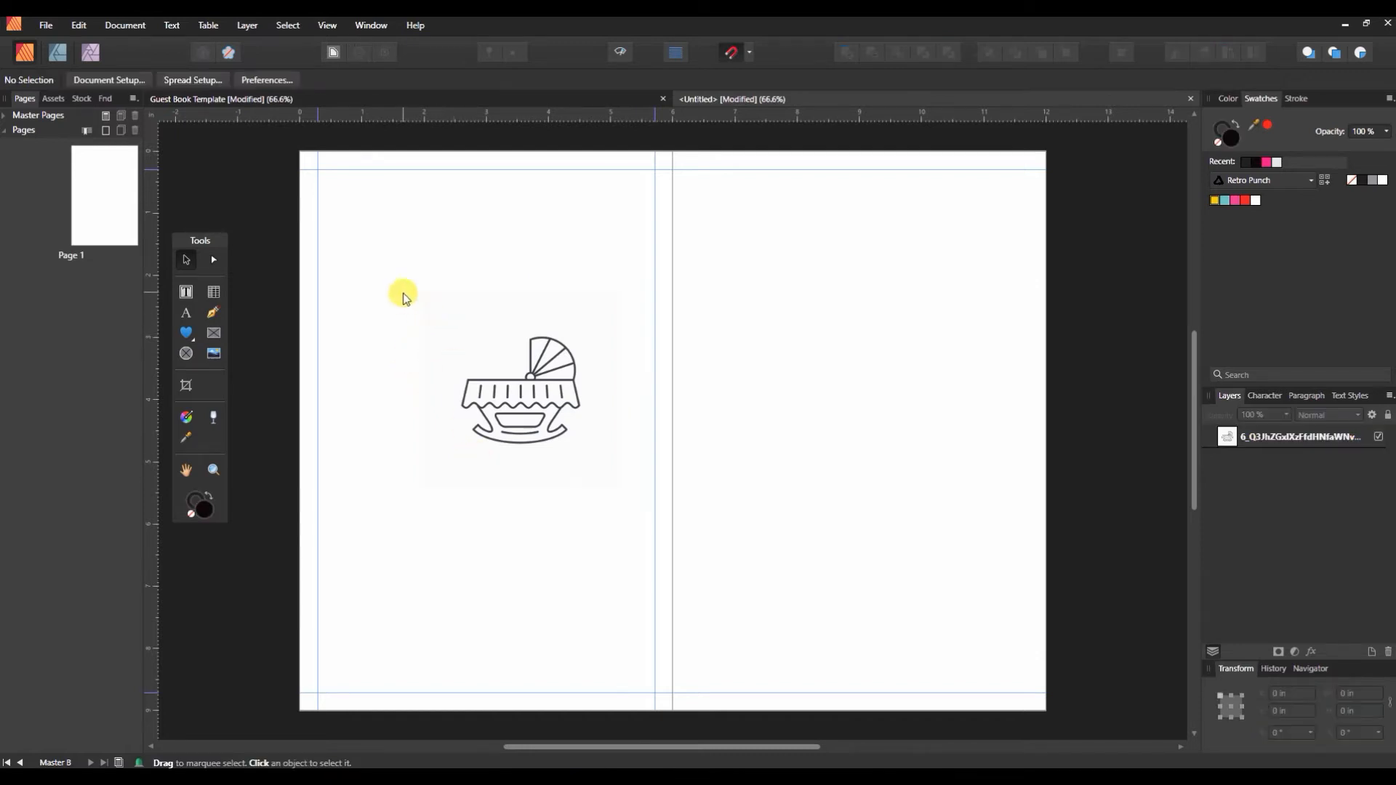
# - Draw a black rectangle about 4.5 by 4.35 in over the cradle image and move it behind the image
pyautogui.click(191, 340)
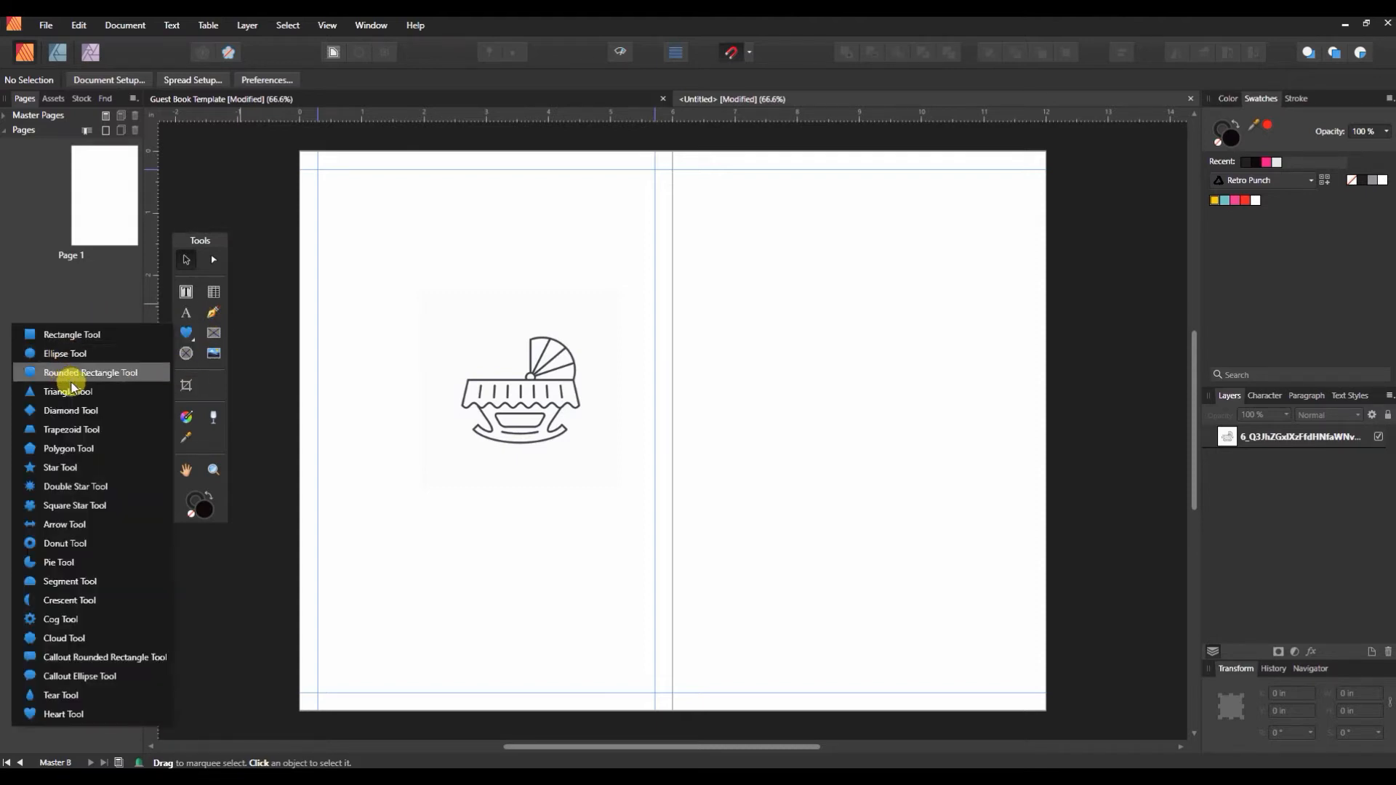
pyautogui.click(72, 335)
pyautogui.moveTo(368, 267); pyautogui.dragTo(653, 542)
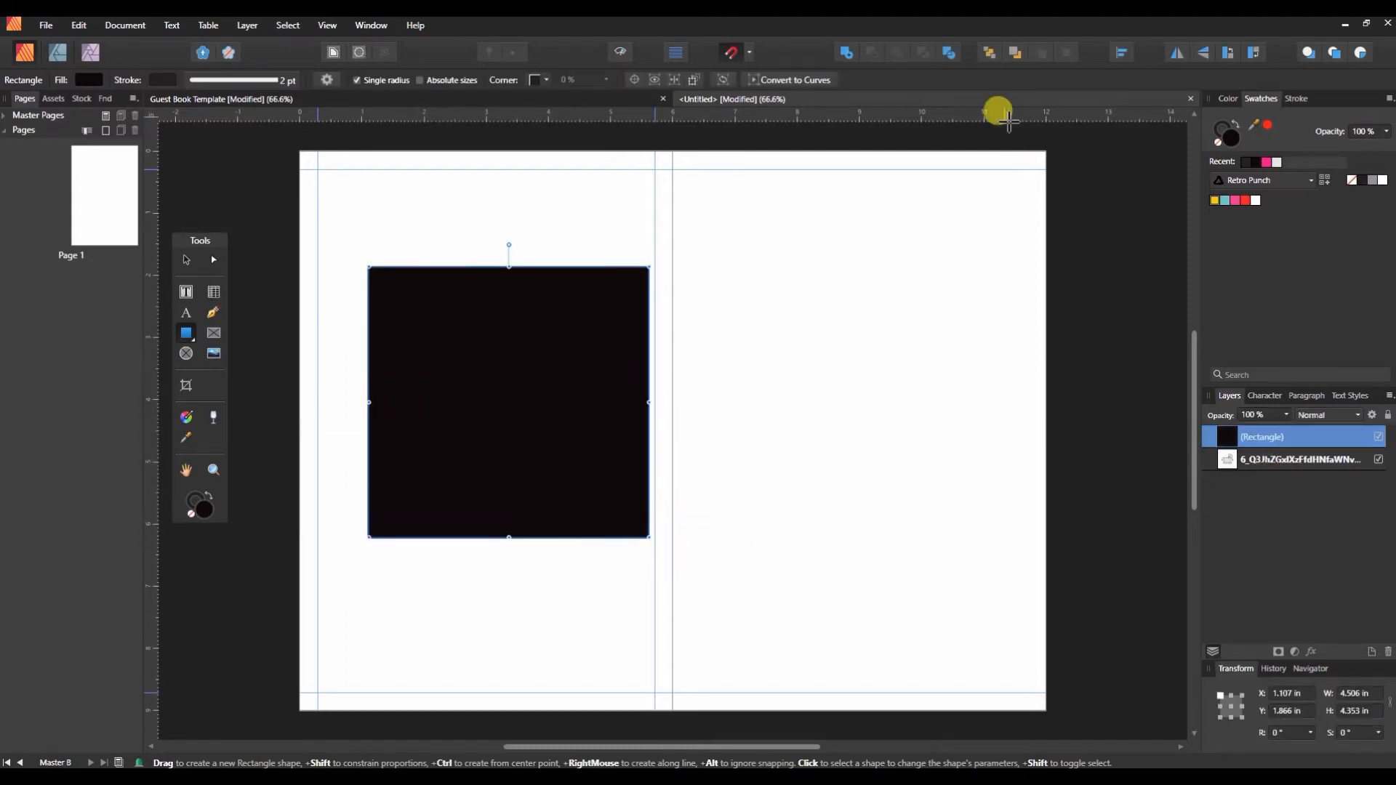
pyautogui.click(1014, 61)
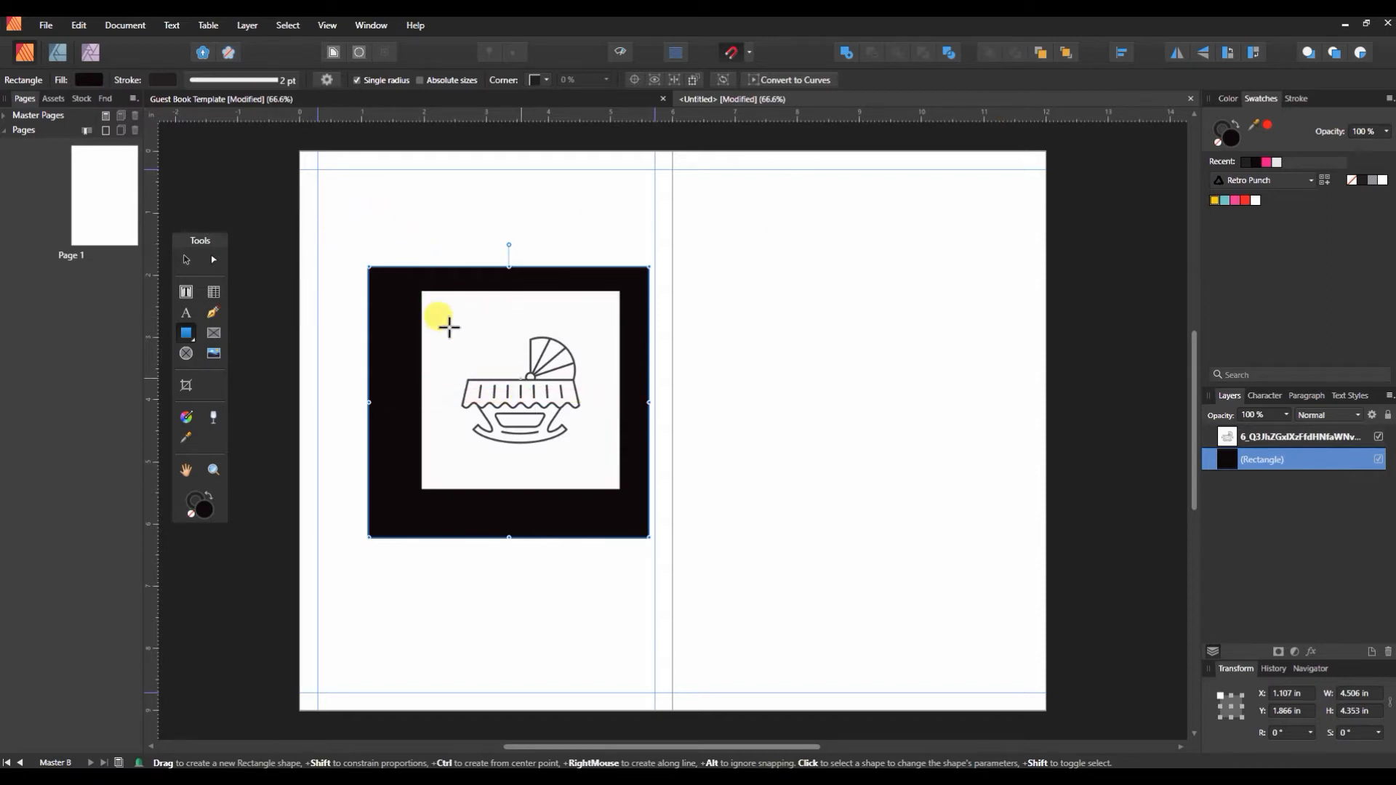
pyautogui.press('v')
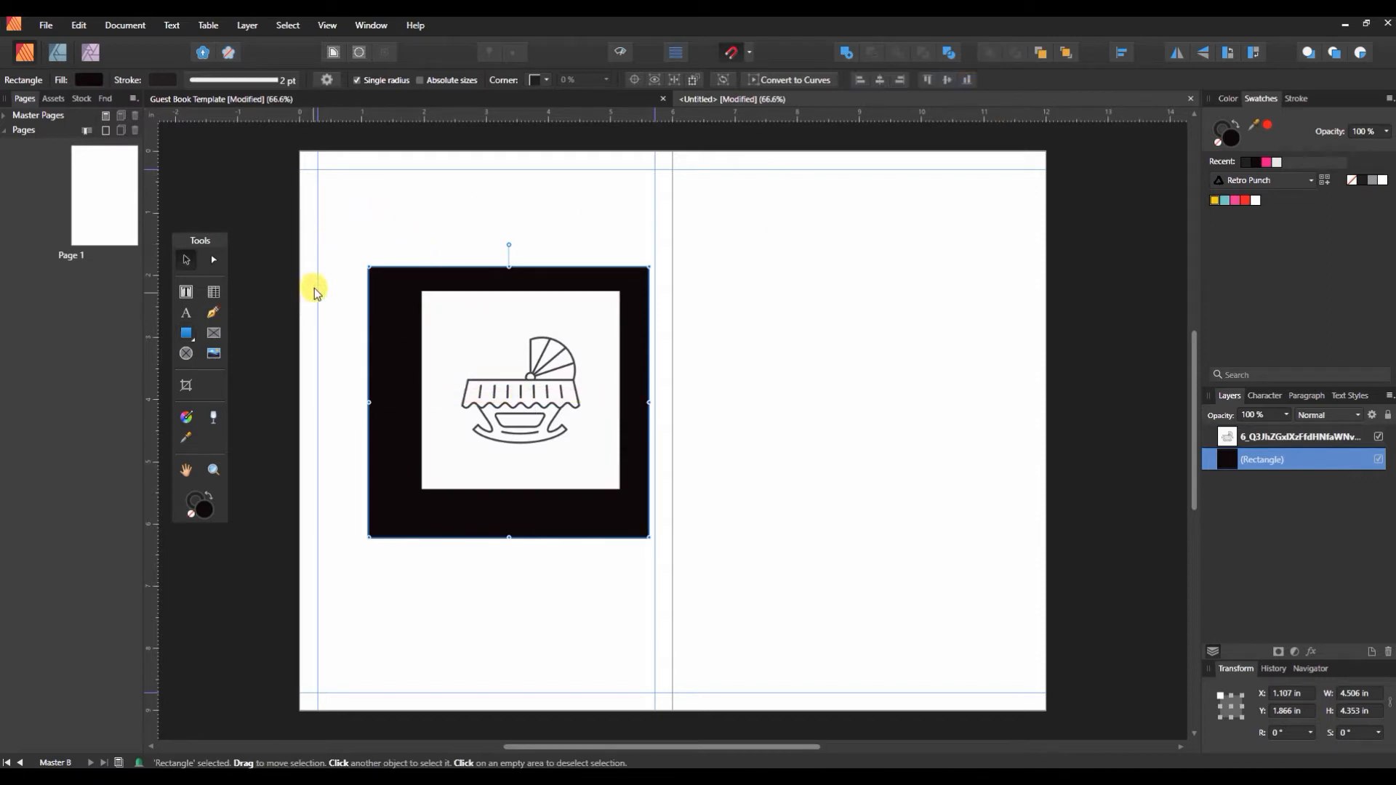
# - Erase the cradle image's white background with the Background Erase Brush in the Photo Persona
pyautogui.click(473, 324)
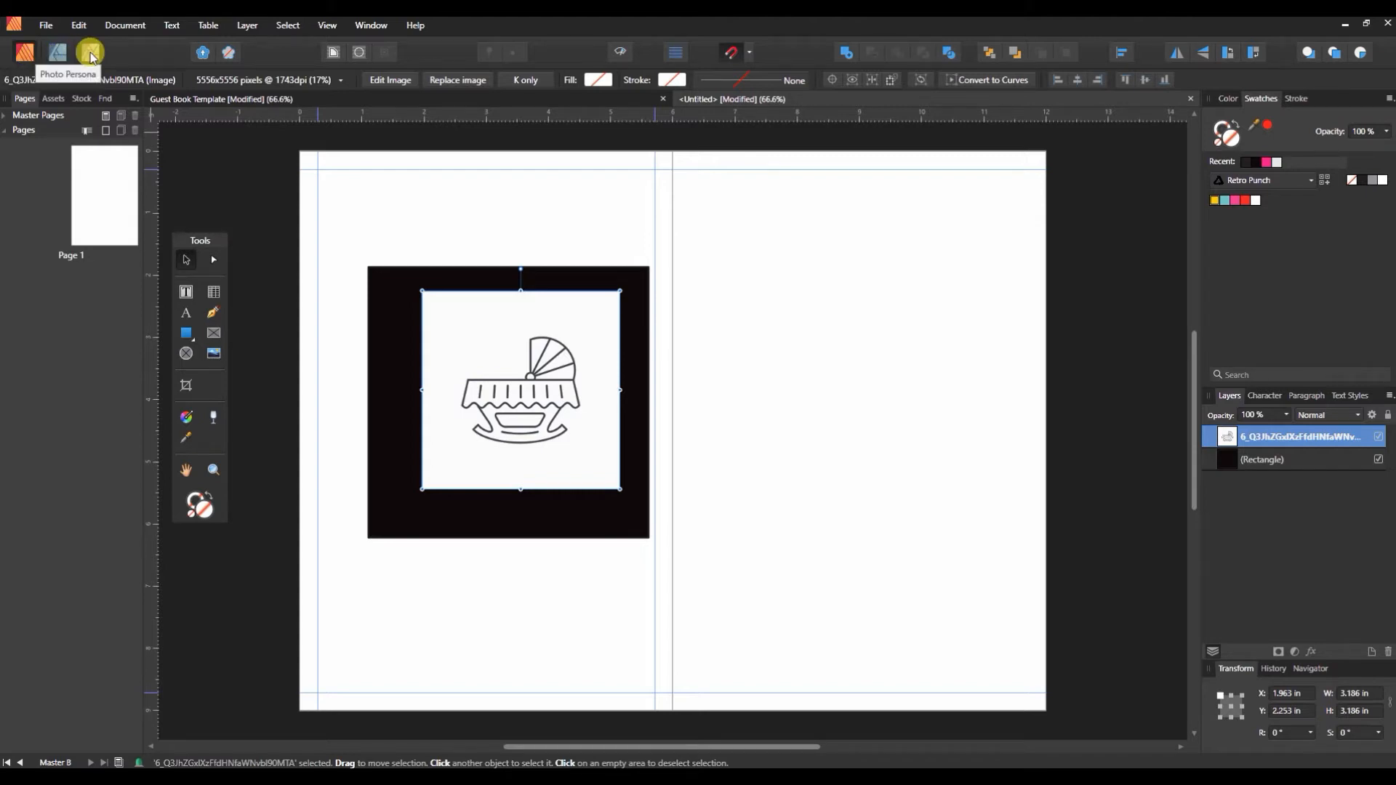
pyautogui.moveTo(178, 242); pyautogui.dragTo(18, 280)
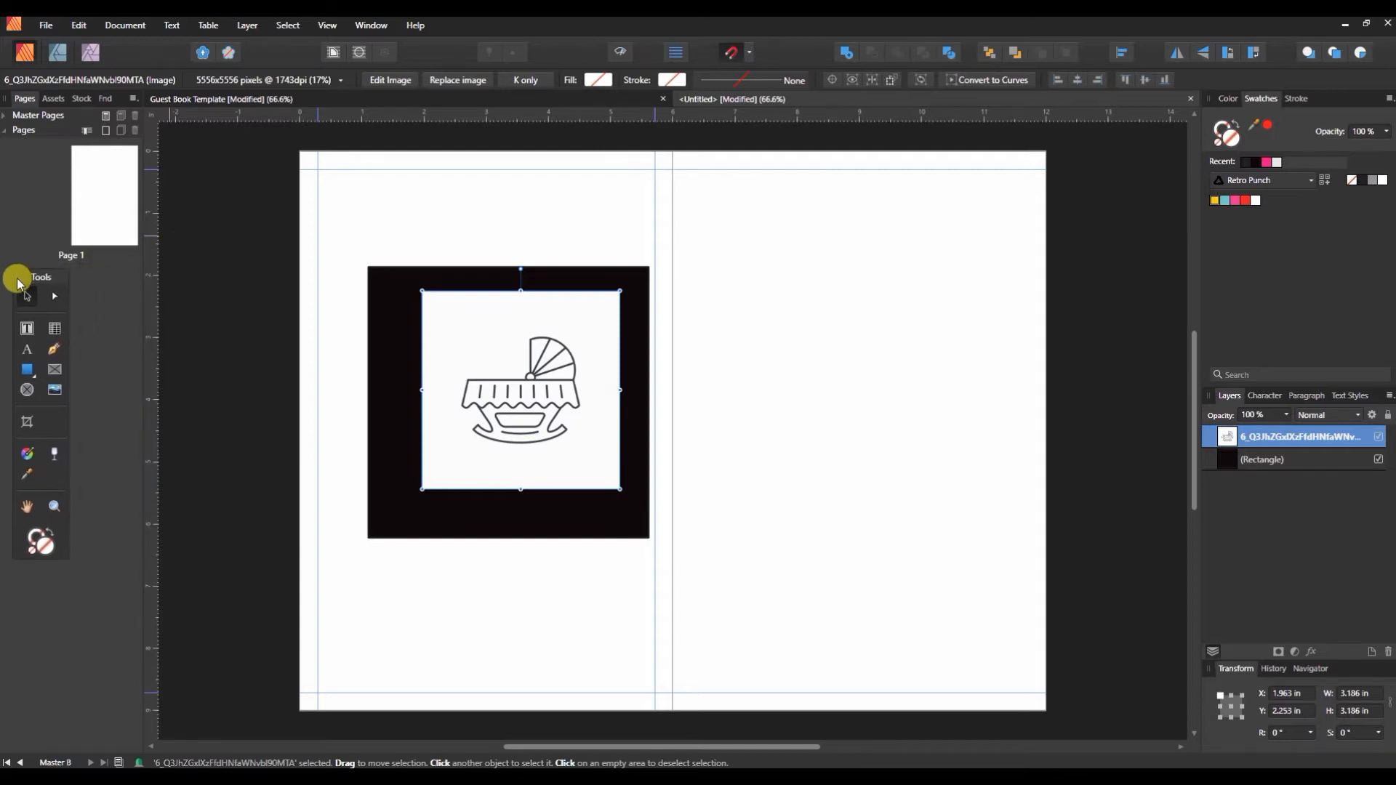
pyautogui.click(91, 55)
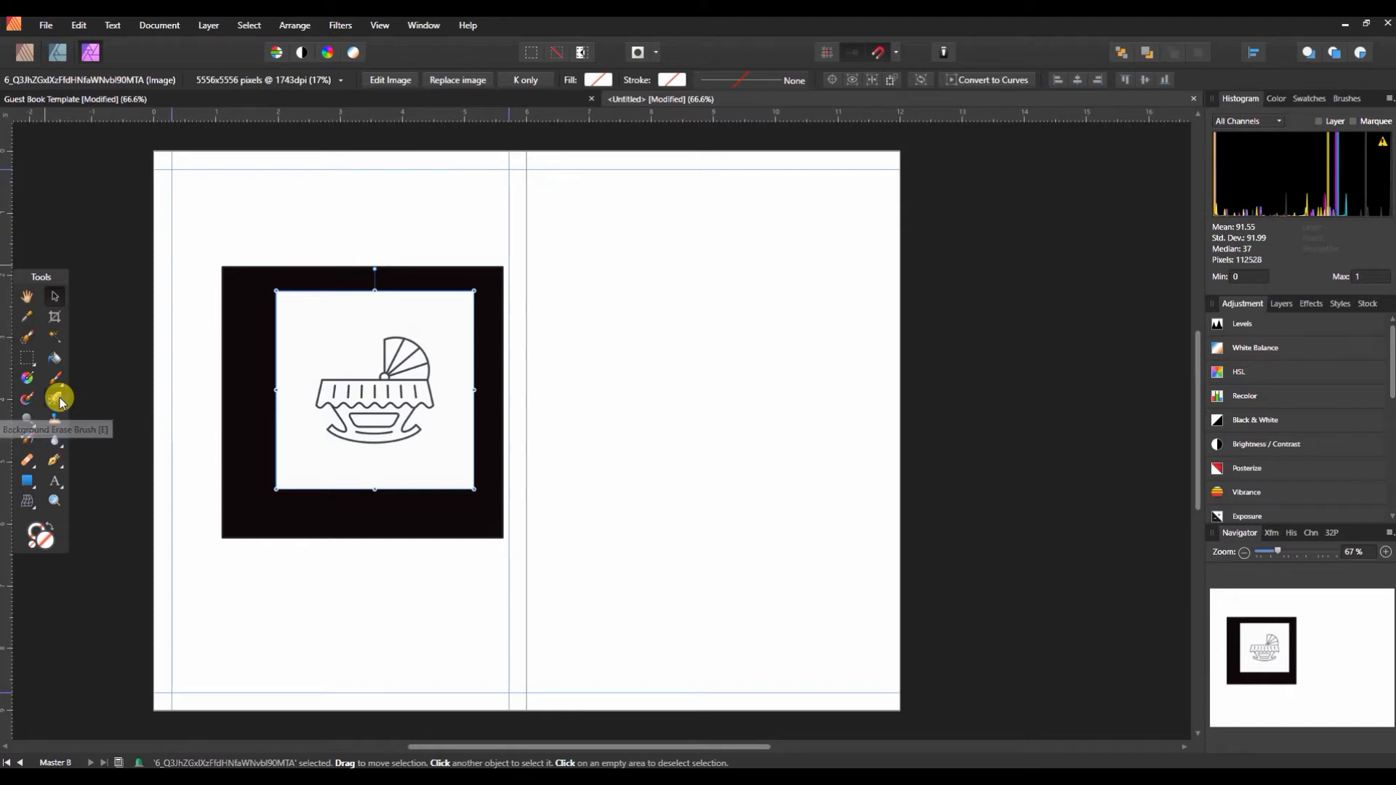
pyautogui.click(58, 398)
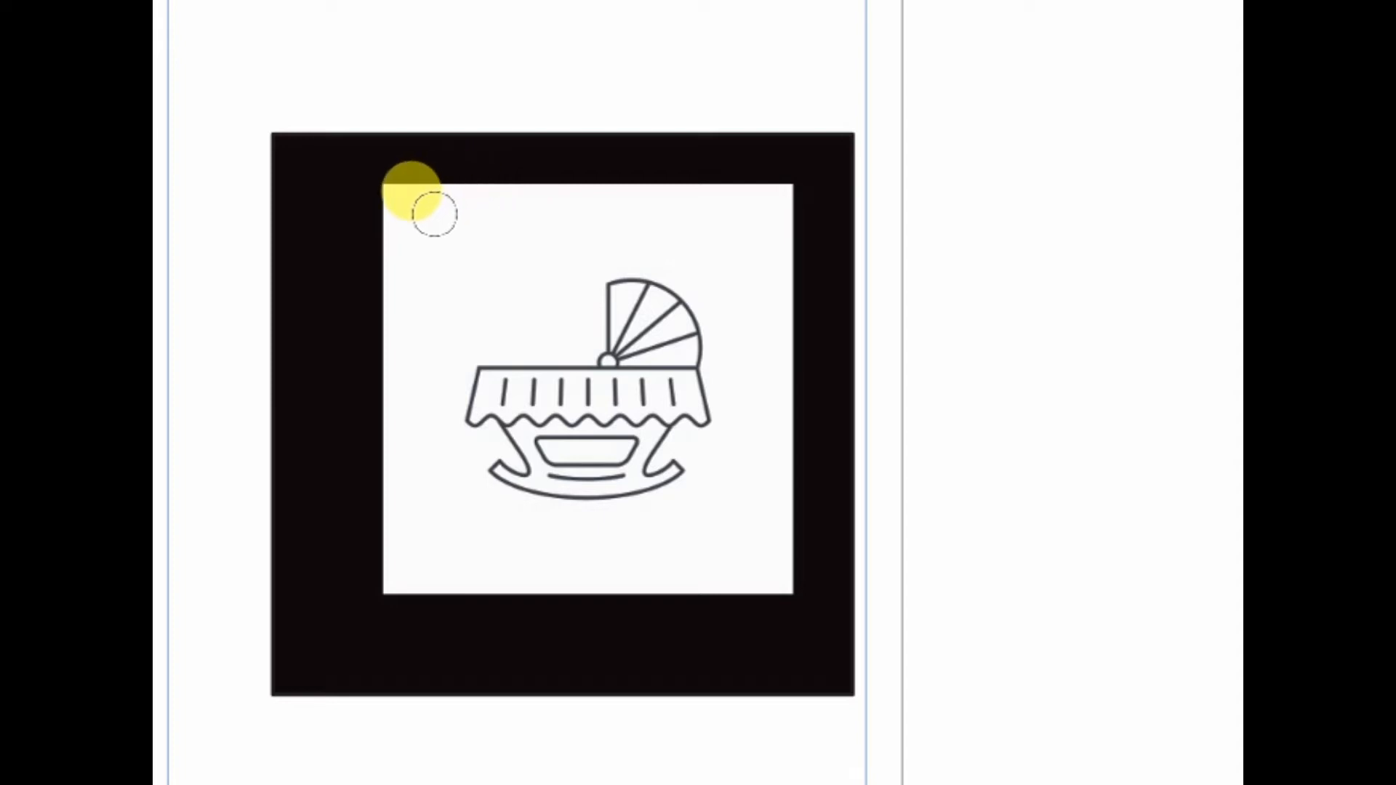
pyautogui.moveTo(434, 213)
pyautogui.mouseDown()
pyautogui.moveTo(717, 213)
pyautogui.moveTo(791, 174)
pyautogui.moveTo(509, 192)
pyautogui.moveTo(314, 182)
pyautogui.moveTo(645, 172)
pyautogui.moveTo(327, 208)
pyautogui.moveTo(546, 170)
pyautogui.moveTo(364, 175)
pyautogui.moveTo(437, 179)
pyautogui.moveTo(517, 419)
pyautogui.moveTo(453, 302)
pyautogui.moveTo(399, 249)
pyautogui.moveTo(379, 406)
pyautogui.moveTo(406, 420)
pyautogui.moveTo(414, 227)
pyautogui.moveTo(362, 311)
pyautogui.moveTo(381, 183)
pyautogui.moveTo(386, 233)
pyautogui.moveTo(391, 211)
pyautogui.moveTo(365, 348)
pyautogui.moveTo(375, 399)
pyautogui.moveTo(374, 262)
pyautogui.moveTo(326, 327)
pyautogui.moveTo(362, 298)
pyautogui.moveTo(363, 530)
pyautogui.moveTo(405, 558)
pyautogui.moveTo(409, 516)
pyautogui.moveTo(326, 506)
pyautogui.moveTo(476, 517)
pyautogui.moveTo(368, 483)
pyautogui.mouseUp()
pyautogui.moveTo(572, 508)
pyautogui.mouseDown()
pyautogui.moveTo(756, 500)
pyautogui.moveTo(566, 502)
pyautogui.moveTo(772, 542)
pyautogui.moveTo(565, 548)
pyautogui.moveTo(425, 586)
pyautogui.moveTo(799, 569)
pyautogui.moveTo(799, 547)
pyautogui.moveTo(596, 539)
pyautogui.moveTo(317, 487)
pyautogui.moveTo(413, 483)
pyautogui.moveTo(386, 466)
pyautogui.moveTo(449, 351)
pyautogui.moveTo(475, 425)
pyautogui.moveTo(562, 384)
pyautogui.moveTo(530, 452)
pyautogui.moveTo(494, 415)
pyautogui.moveTo(484, 458)
pyautogui.moveTo(451, 408)
pyautogui.moveTo(477, 442)
pyautogui.moveTo(740, 433)
pyautogui.moveTo(535, 452)
pyautogui.moveTo(731, 440)
pyautogui.moveTo(729, 482)
pyautogui.moveTo(593, 455)
pyautogui.moveTo(701, 531)
pyautogui.moveTo(567, 468)
pyautogui.moveTo(540, 475)
pyautogui.moveTo(619, 479)
pyautogui.moveTo(569, 471)
pyautogui.moveTo(551, 449)
pyautogui.moveTo(439, 516)
pyautogui.moveTo(449, 491)
pyautogui.moveTo(606, 473)
pyautogui.moveTo(580, 359)
pyautogui.moveTo(558, 488)
pyautogui.moveTo(564, 432)
pyautogui.moveTo(605, 475)
pyautogui.moveTo(573, 451)
pyautogui.moveTo(607, 453)
pyautogui.moveTo(592, 279)
pyautogui.moveTo(708, 282)
pyautogui.moveTo(548, 291)
pyautogui.moveTo(569, 340)
pyautogui.moveTo(590, 263)
pyautogui.moveTo(605, 357)
pyautogui.moveTo(617, 233)
pyautogui.moveTo(684, 287)
pyautogui.moveTo(785, 250)
pyautogui.moveTo(780, 237)
pyautogui.moveTo(773, 317)
pyautogui.moveTo(785, 230)
pyautogui.moveTo(760, 280)
pyautogui.moveTo(758, 235)
pyautogui.moveTo(725, 274)
pyautogui.moveTo(699, 405)
pyautogui.moveTo(729, 327)
pyautogui.moveTo(767, 398)
pyautogui.moveTo(779, 239)
pyautogui.moveTo(764, 368)
pyautogui.moveTo(767, 255)
pyautogui.moveTo(751, 496)
pyautogui.moveTo(683, 398)
pyautogui.moveTo(642, 393)
pyautogui.moveTo(630, 417)
pyautogui.moveTo(520, 429)
pyautogui.moveTo(559, 401)
pyautogui.moveTo(546, 441)
pyautogui.moveTo(609, 445)
pyautogui.moveTo(554, 482)
pyautogui.moveTo(509, 465)
pyautogui.moveTo(658, 392)
pyautogui.moveTo(553, 385)
pyautogui.moveTo(610, 236)
pyautogui.moveTo(553, 487)
pyautogui.moveTo(590, 429)
pyautogui.moveTo(582, 492)
pyautogui.moveTo(526, 398)
pyautogui.moveTo(501, 435)
pyautogui.moveTo(660, 298)
pyautogui.moveTo(611, 234)
pyautogui.moveTo(623, 284)
pyautogui.moveTo(573, 340)
pyautogui.moveTo(568, 509)
pyautogui.moveTo(557, 457)
pyautogui.moveTo(546, 545)
pyautogui.moveTo(719, 654)
pyautogui.mouseUp()
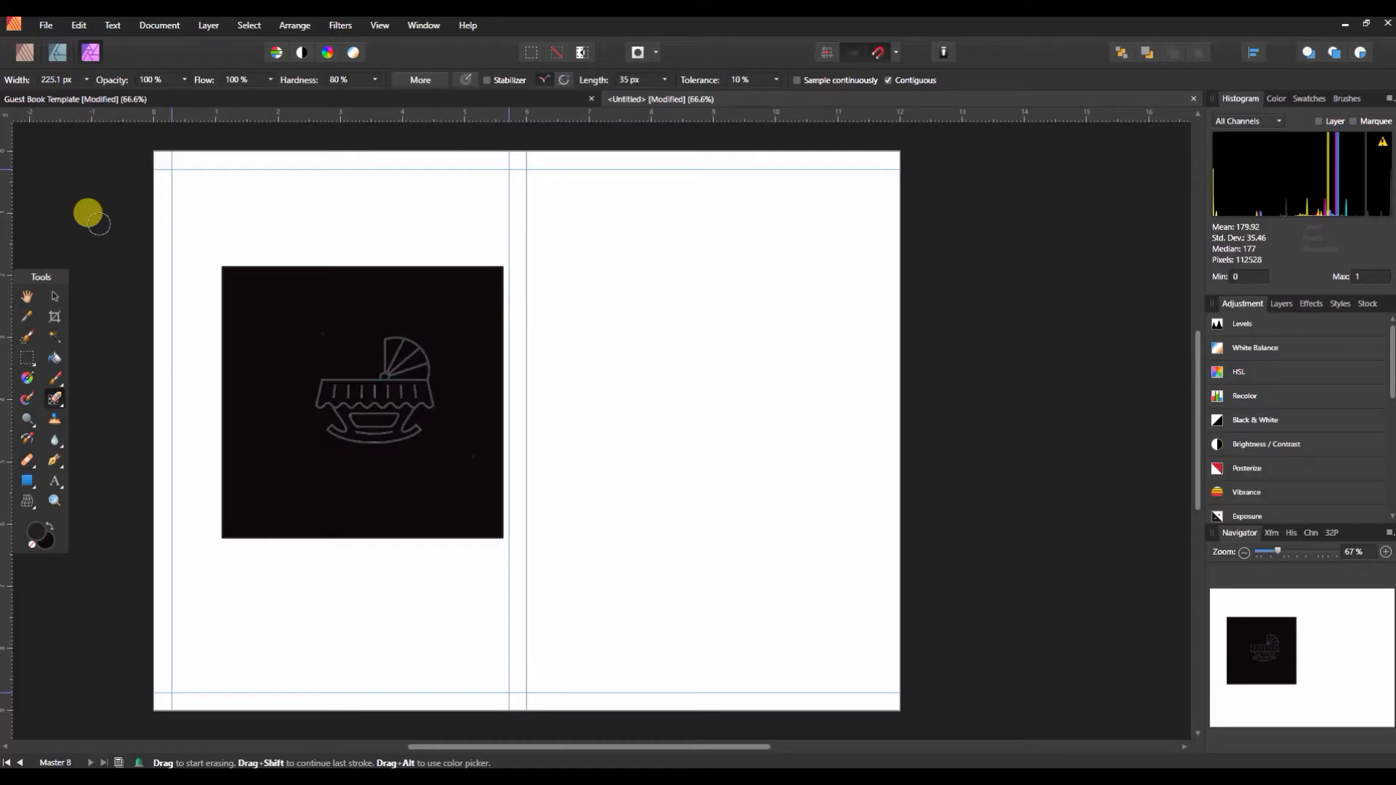
pyautogui.moveTo(99, 224); pyautogui.dragTo(172, 266)
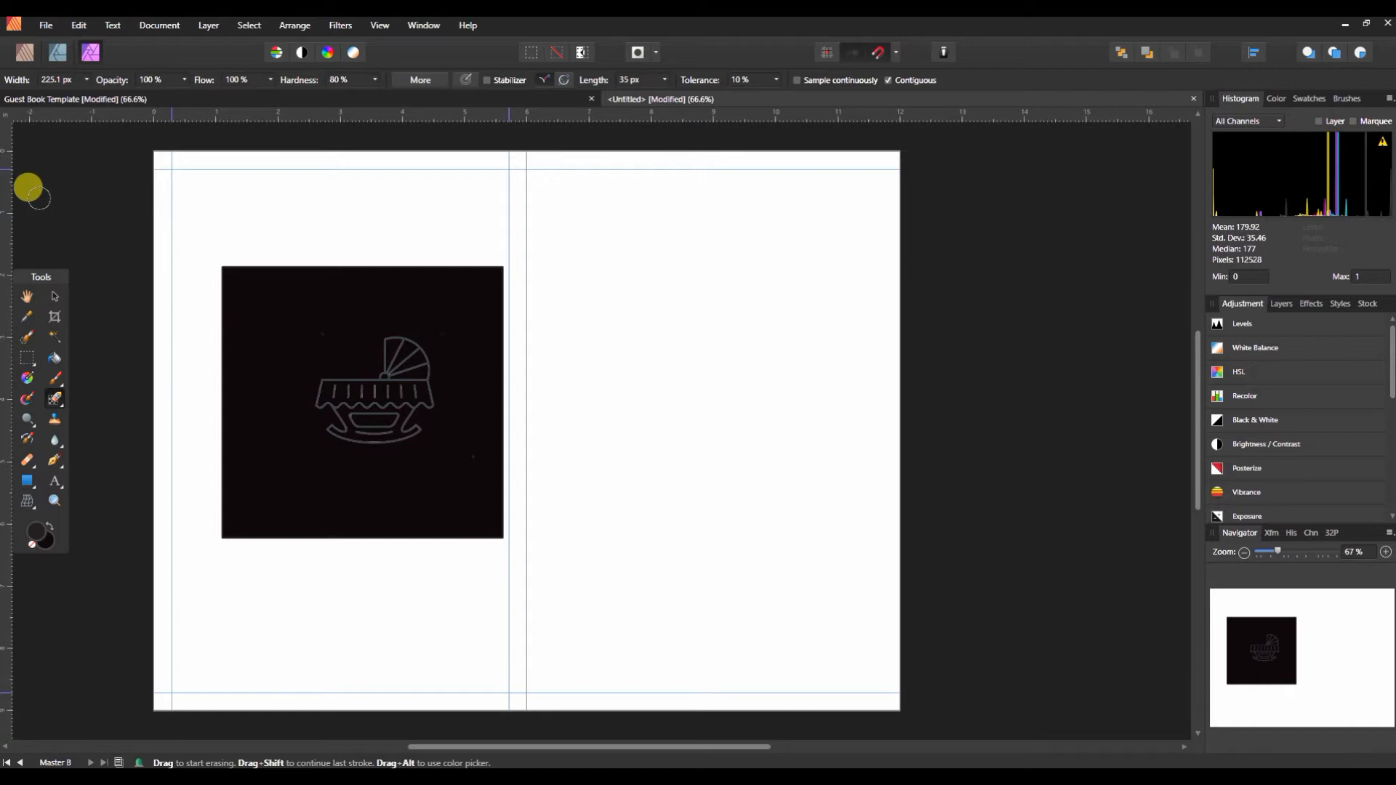
# - Back in the Publisher Persona, delete the black rectangle and move the cradle to the upper part of the right page
pyautogui.click(21, 54)
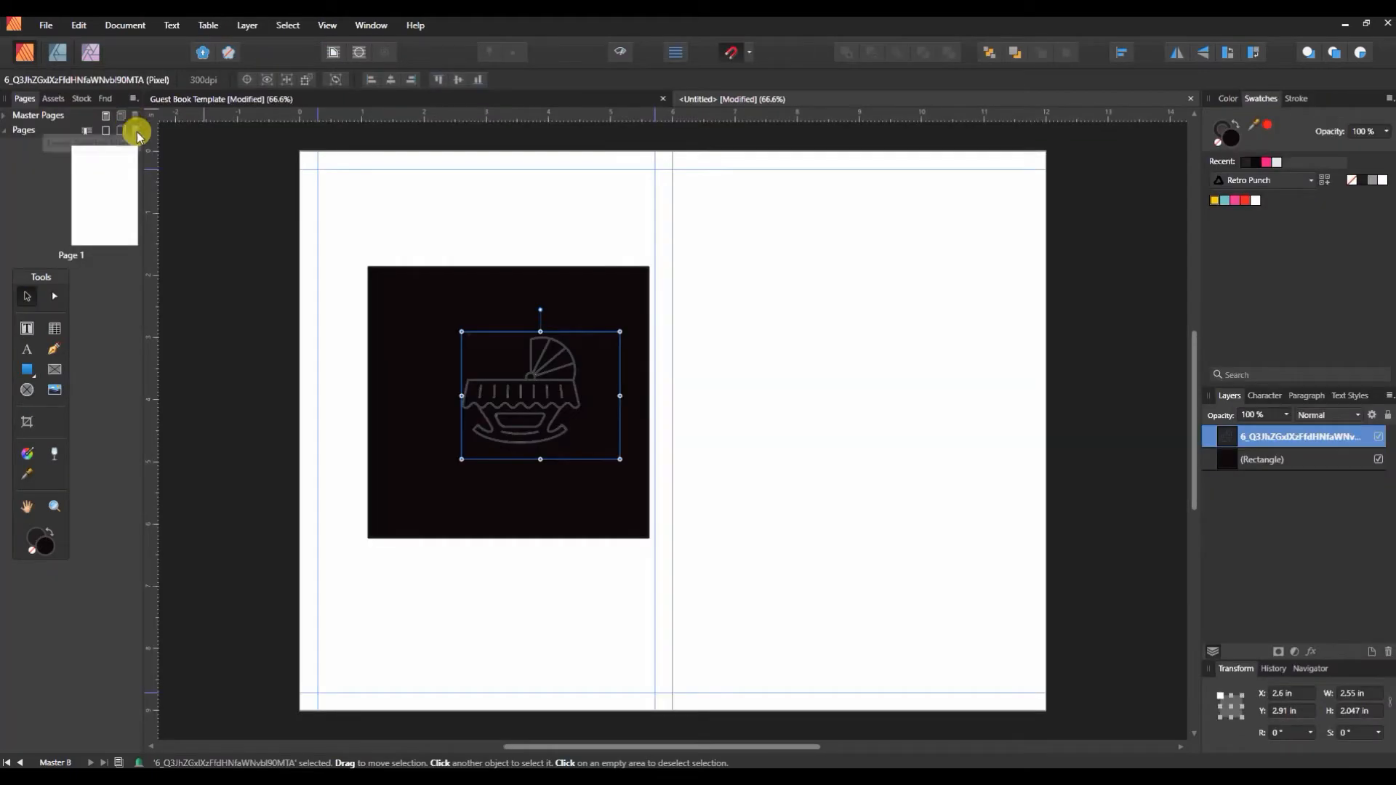
pyautogui.click(1307, 461)
pyautogui.press('Delete')
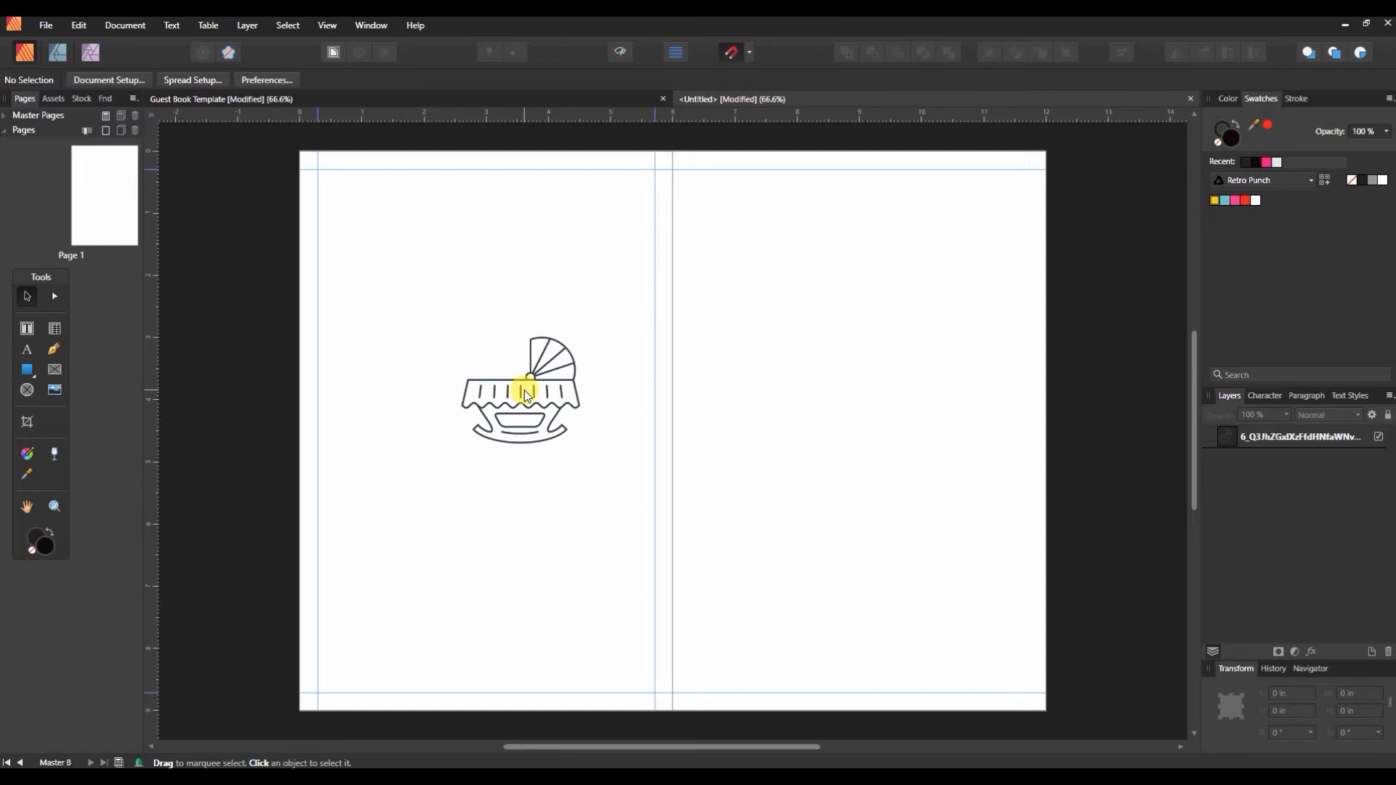
pyautogui.click(1324, 445)
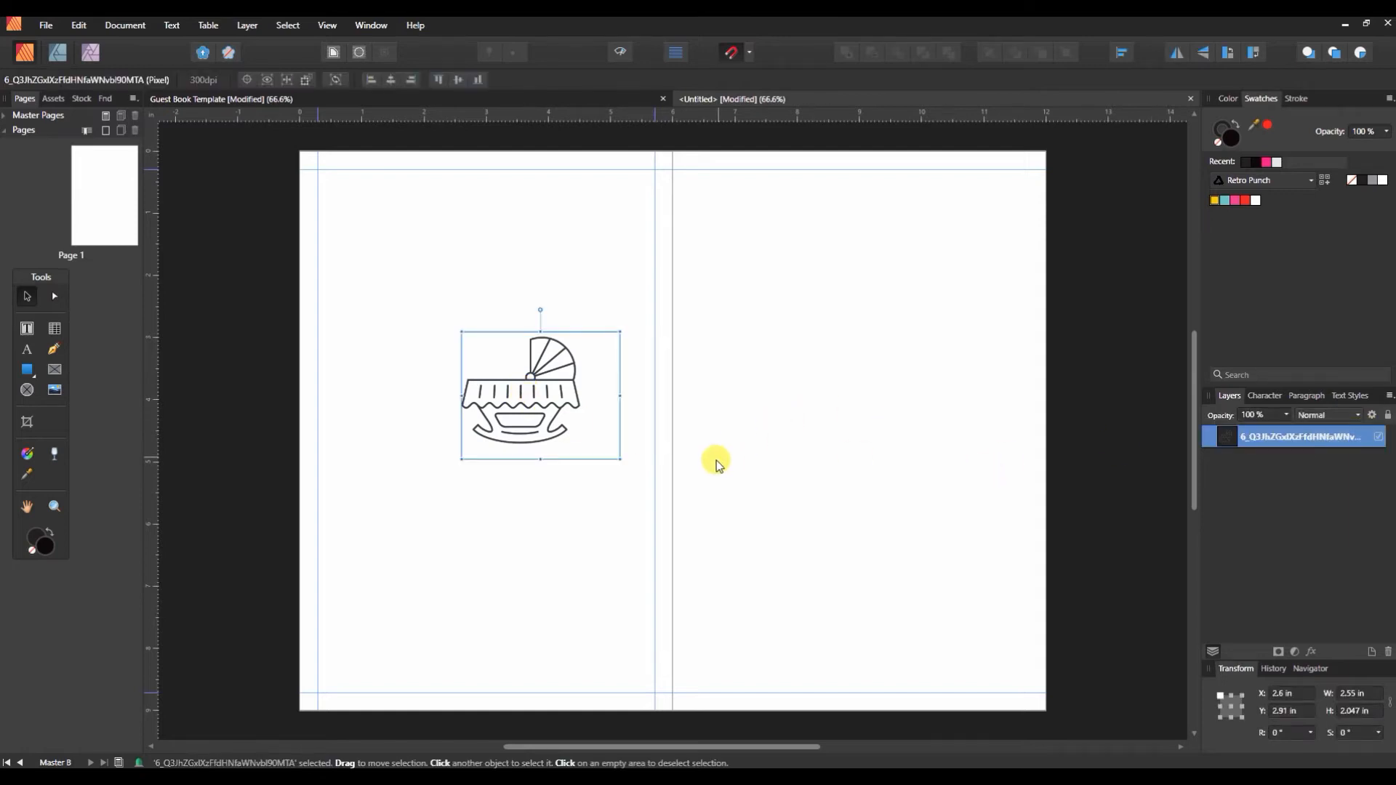
pyautogui.moveTo(555, 412); pyautogui.dragTo(913, 331)
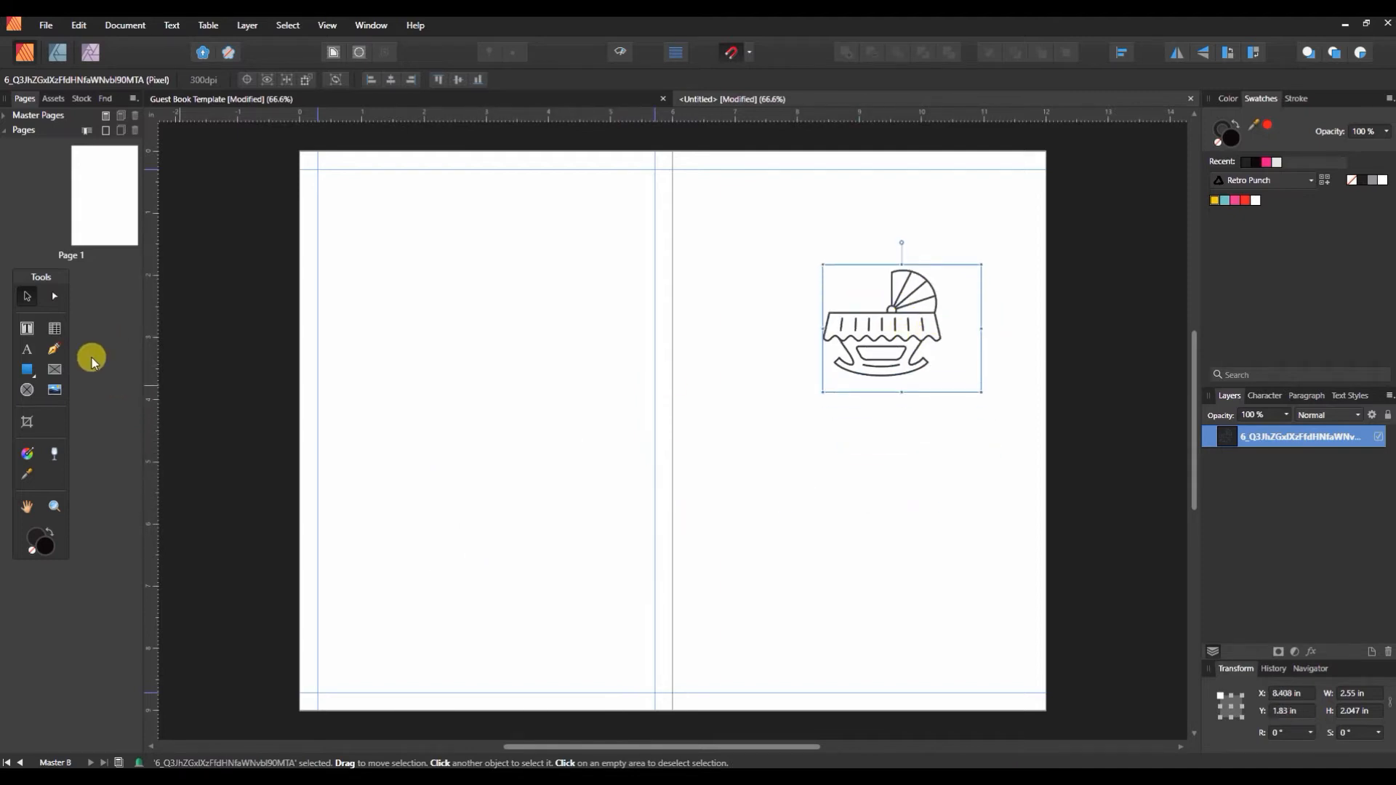
# - Start placing another image, switch to Affinity Designer to examine the Binky drawing's main curve, and return to Affinity Publisher
pyautogui.click(56, 391)
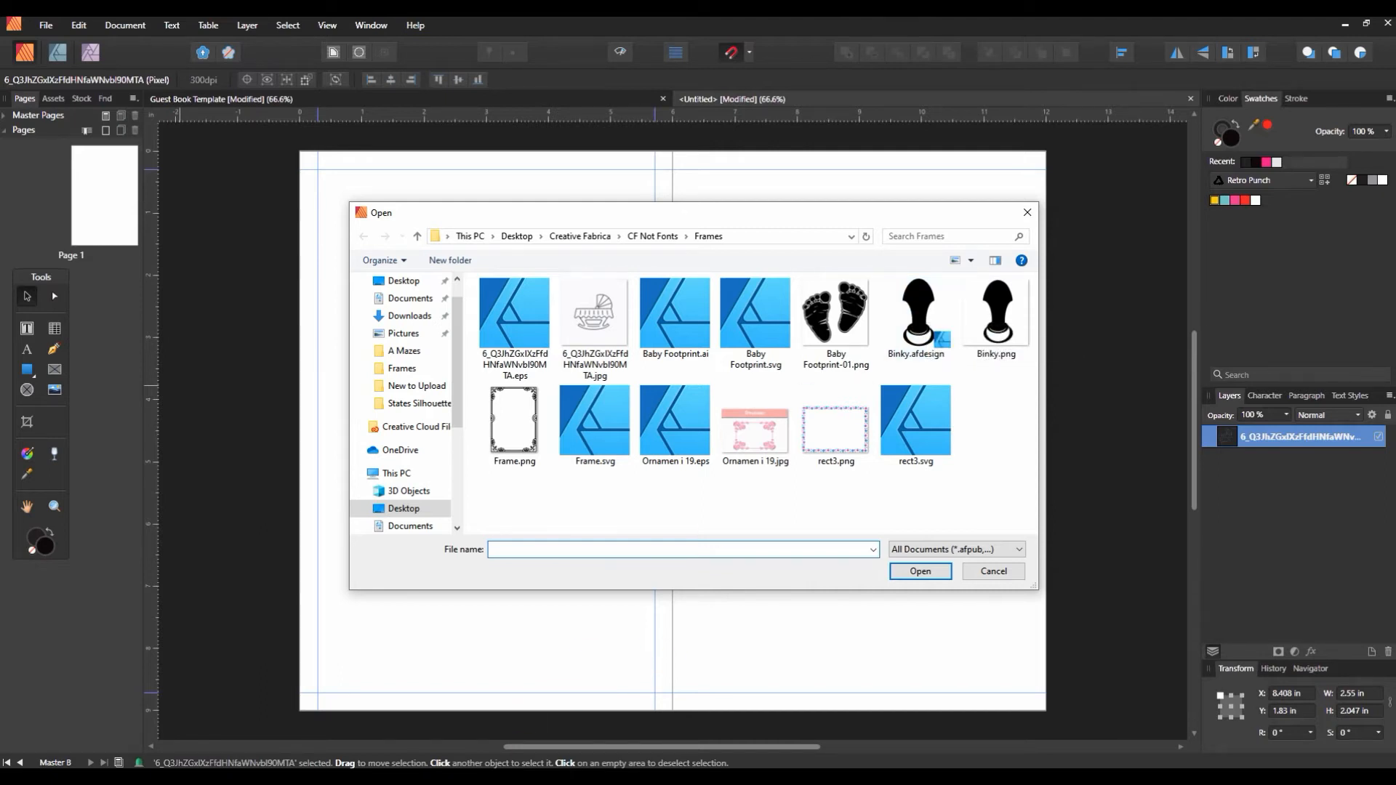
pyautogui.click(563, 776)
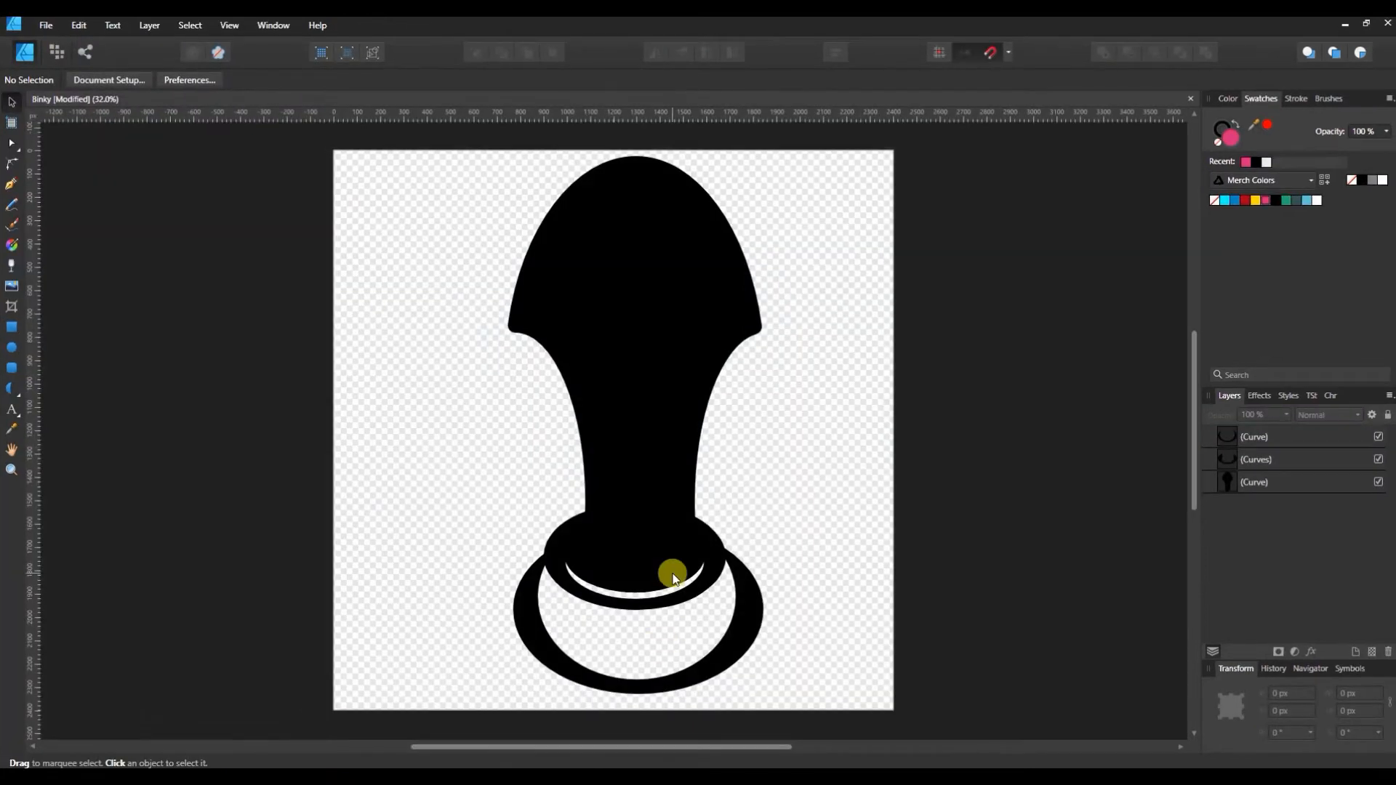
pyautogui.click(650, 293)
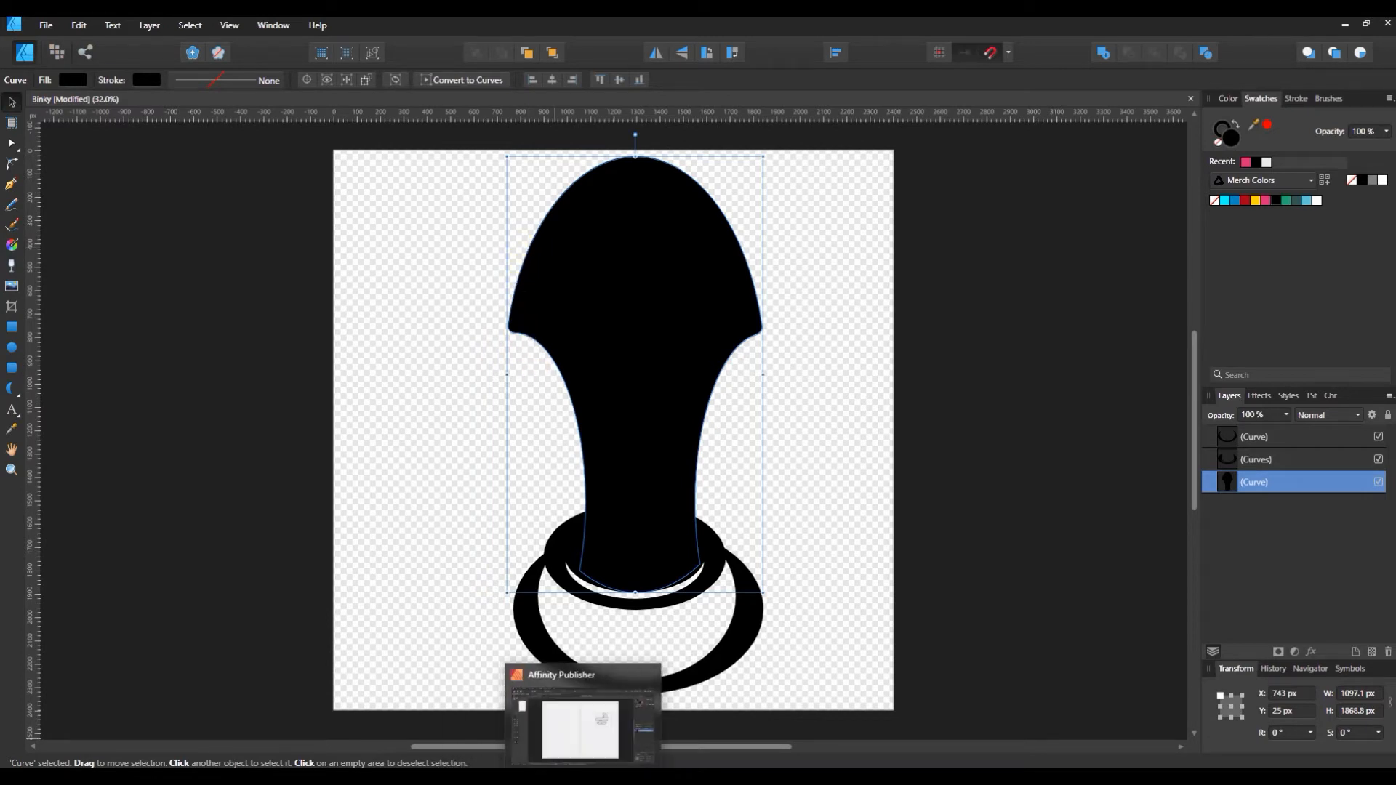
pyautogui.click(586, 776)
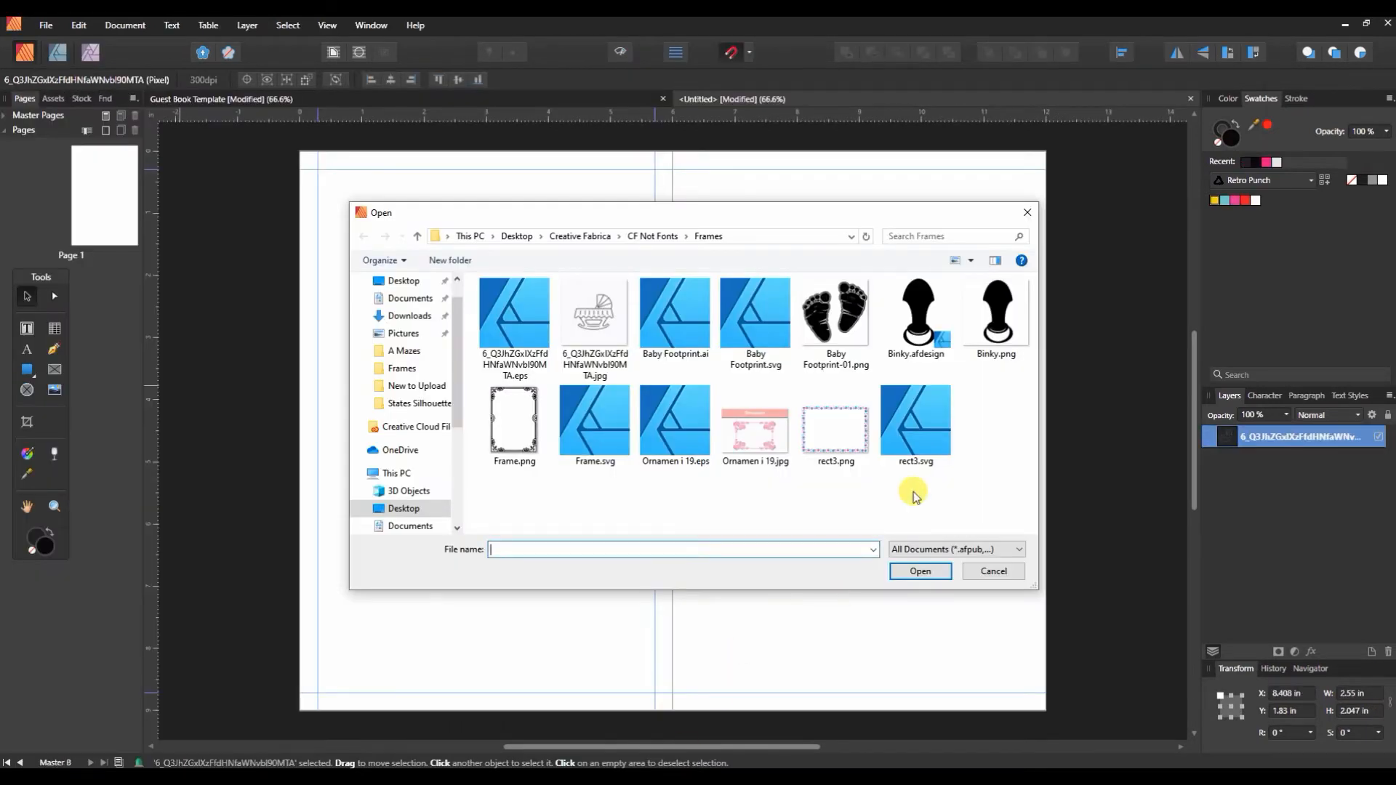
# - Place rect3.png in the upper part of the left page at about 3.125 by 2.195 in
pyautogui.click(834, 444)
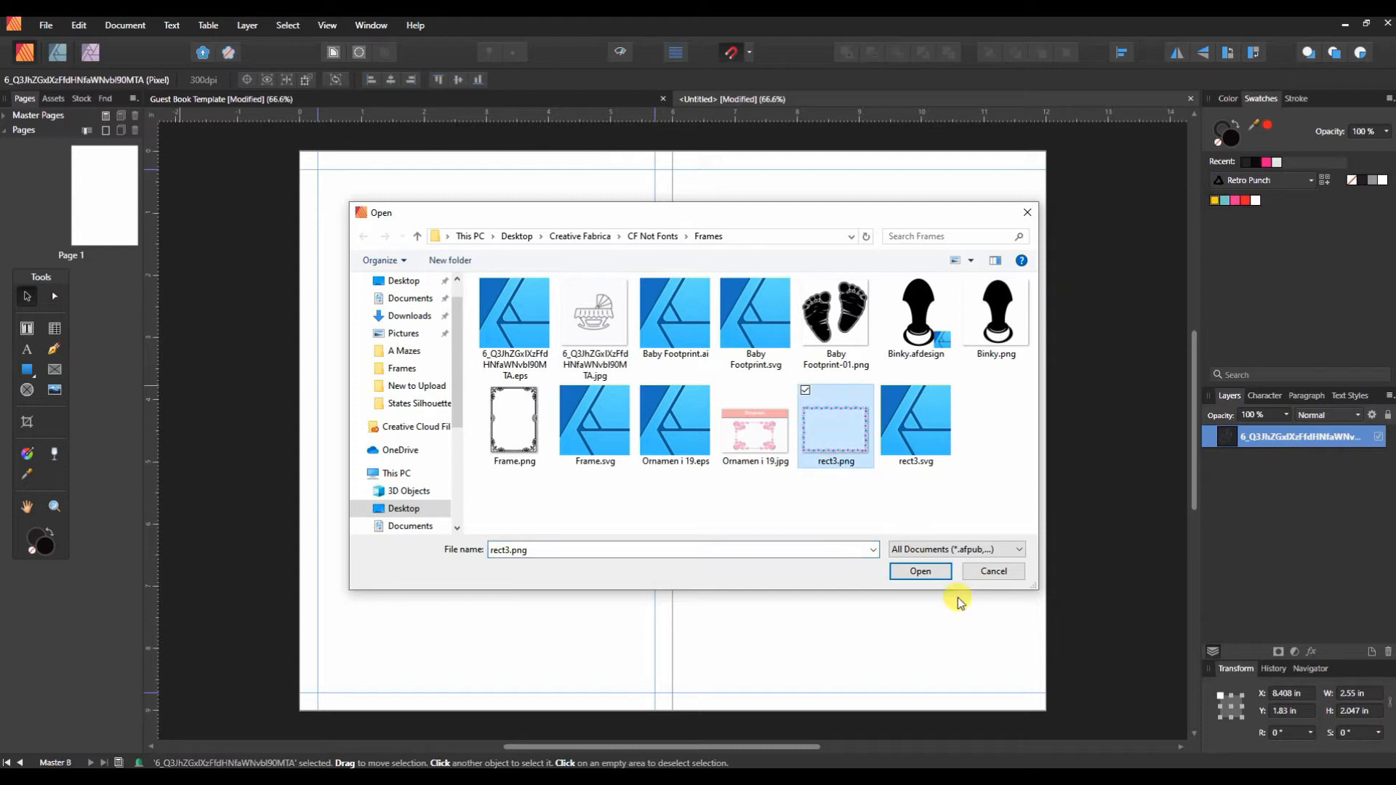
pyautogui.click(920, 572)
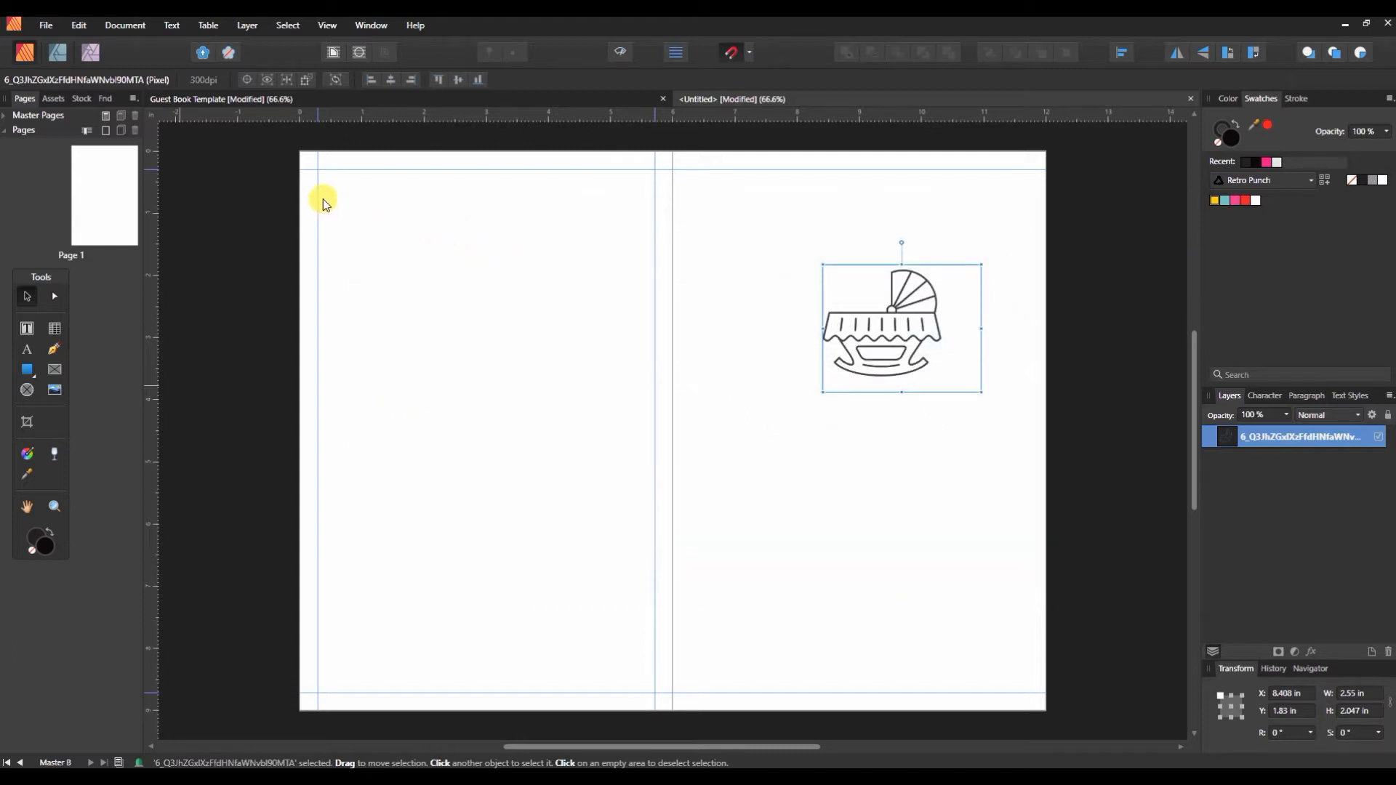
pyautogui.moveTo(320, 176); pyautogui.dragTo(522, 304)
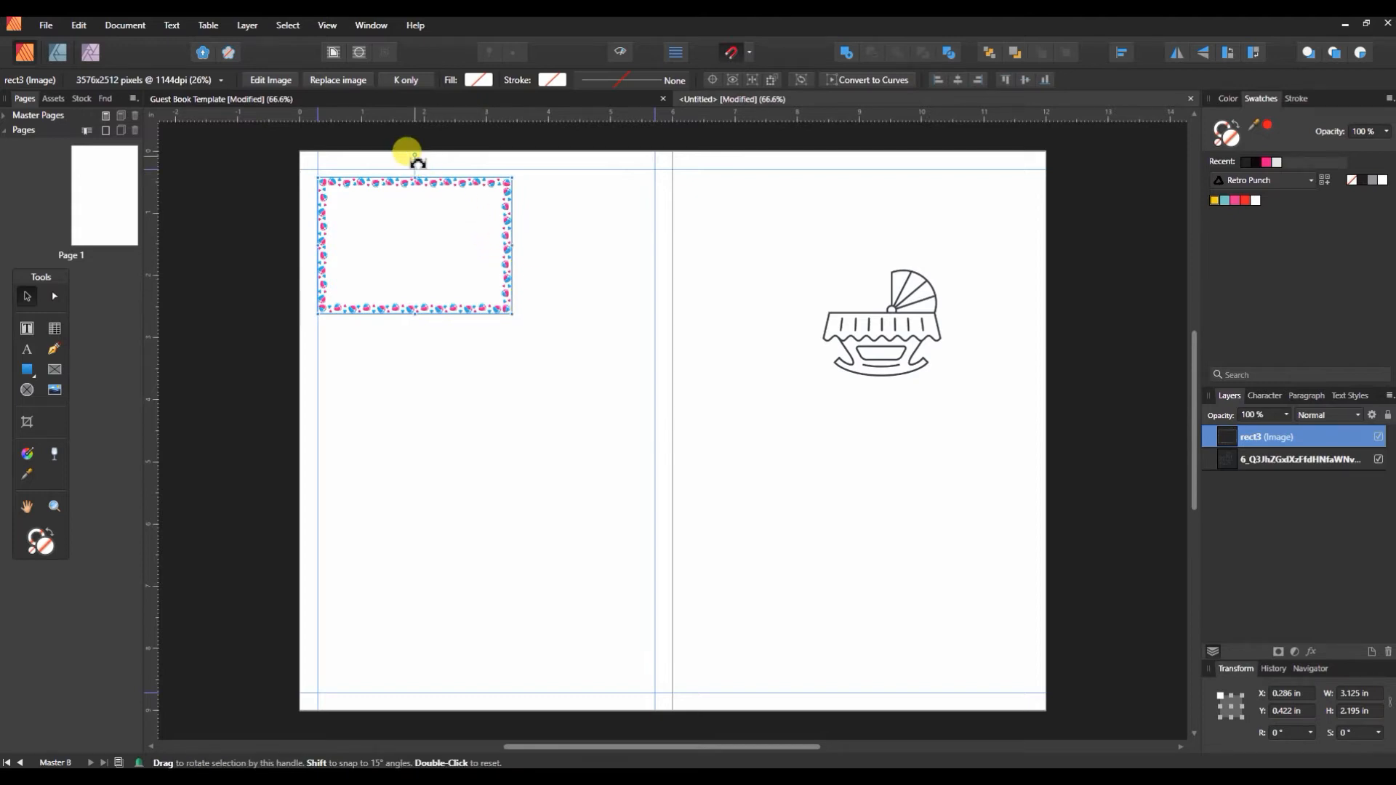
# - Rotate the footprint frame to -90° and stretch it to fill the left page's margin guides, about 8.421 by 5.429 in
pyautogui.moveTo(415, 155); pyautogui.dragTo(492, 228)
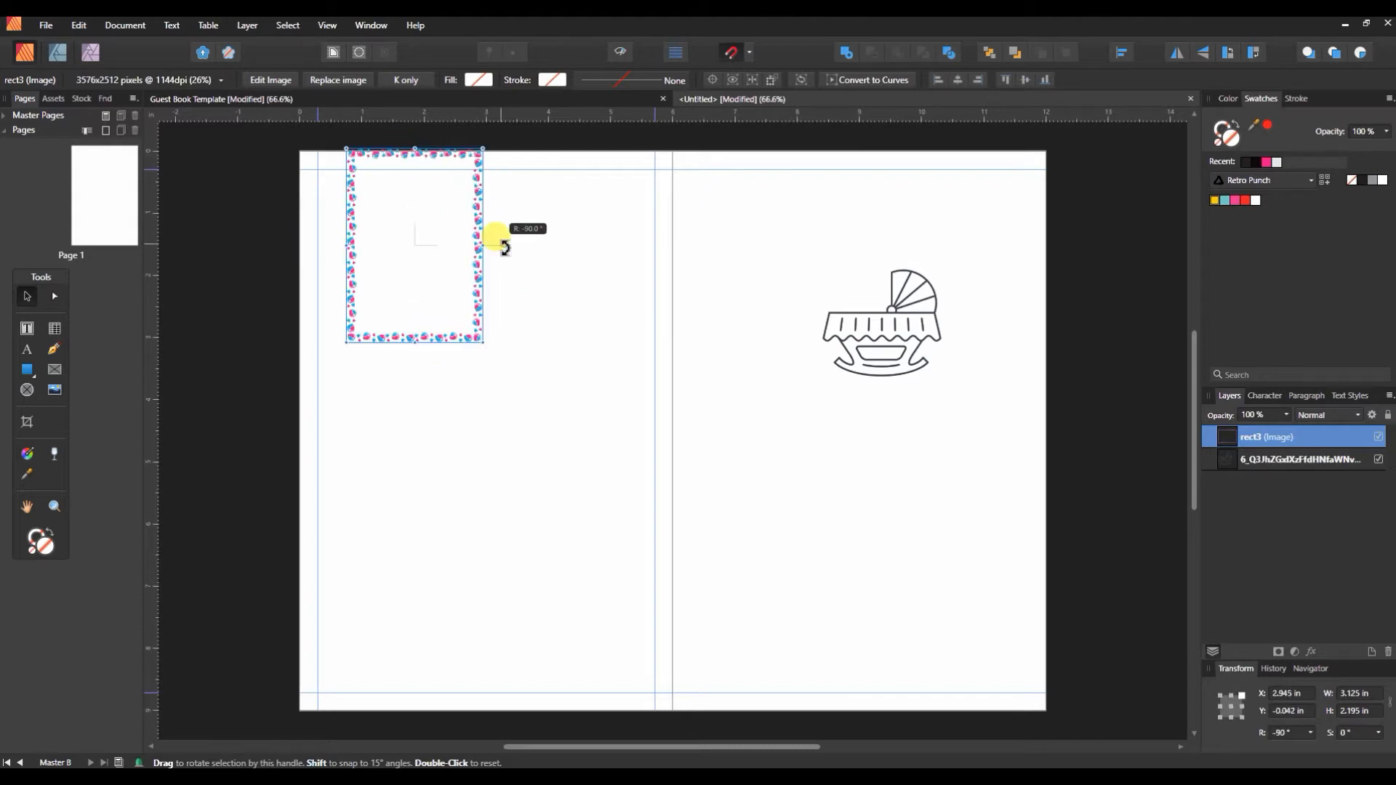
pyautogui.moveTo(478, 288); pyautogui.dragTo(445, 276)
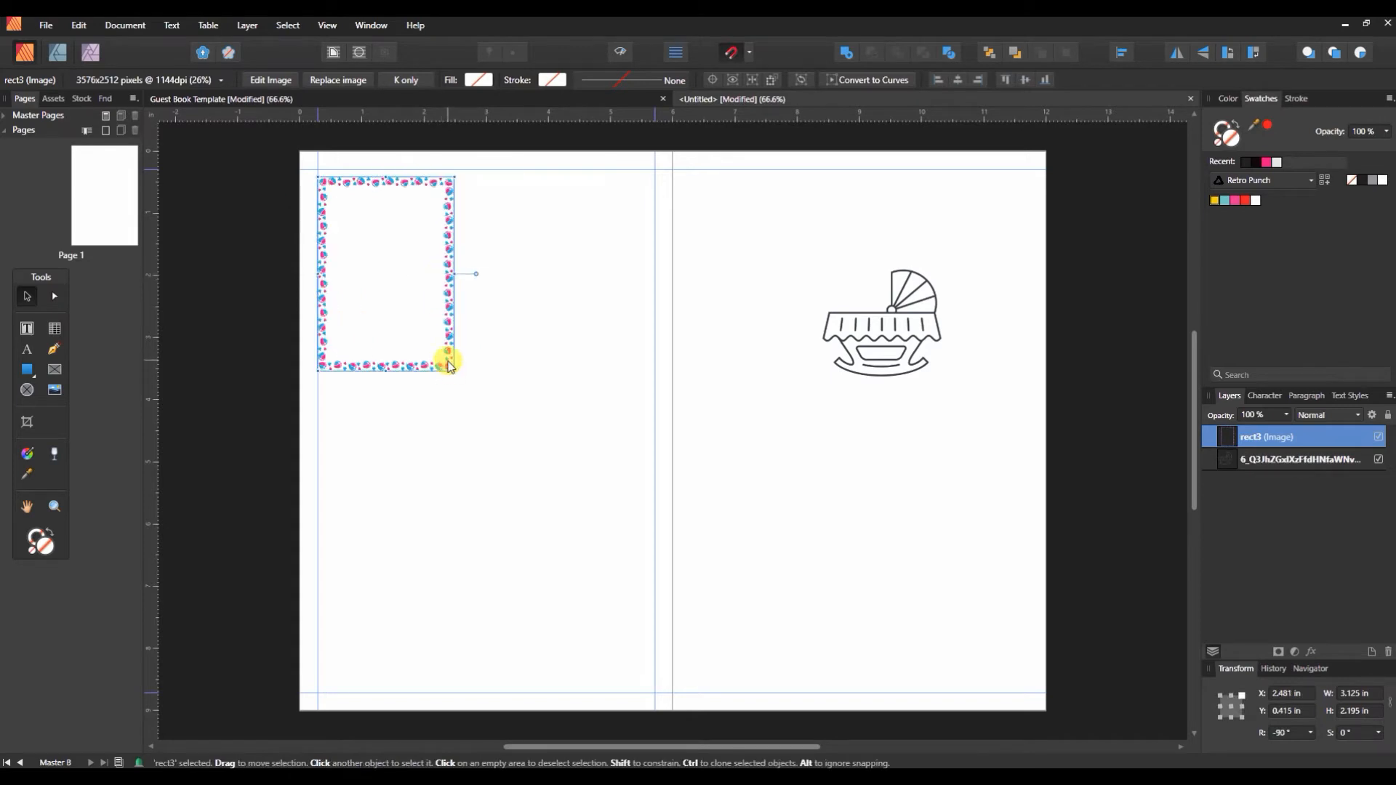
pyautogui.moveTo(448, 366); pyautogui.dragTo(656, 649)
pyautogui.moveTo(486, 650); pyautogui.dragTo(496, 690)
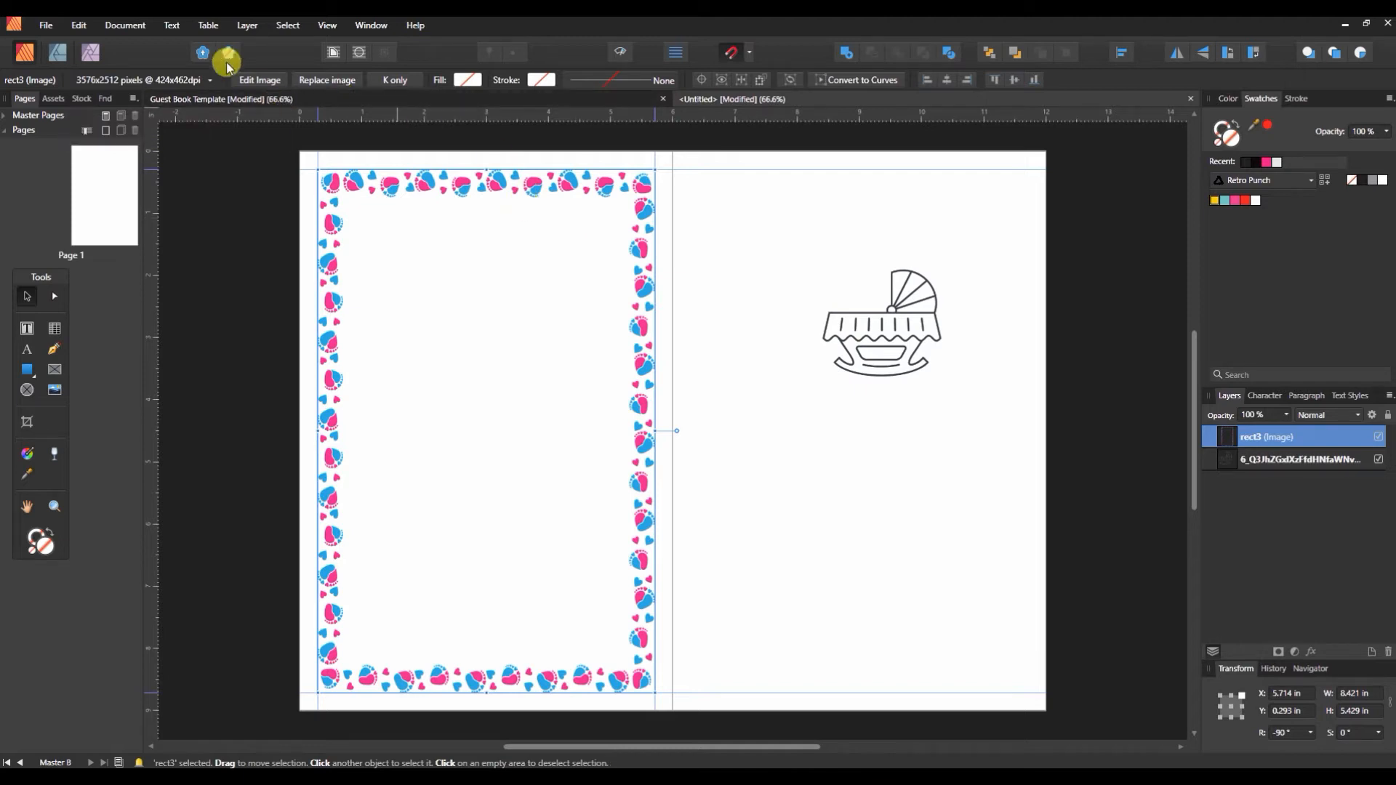
# - In the Photo Persona, apply a Black & White adjustment to the frame with Red 90%, Cyan -54%, Blue -194%, Magenta 26%, and return to the Publisher Persona
pyautogui.click(87, 51)
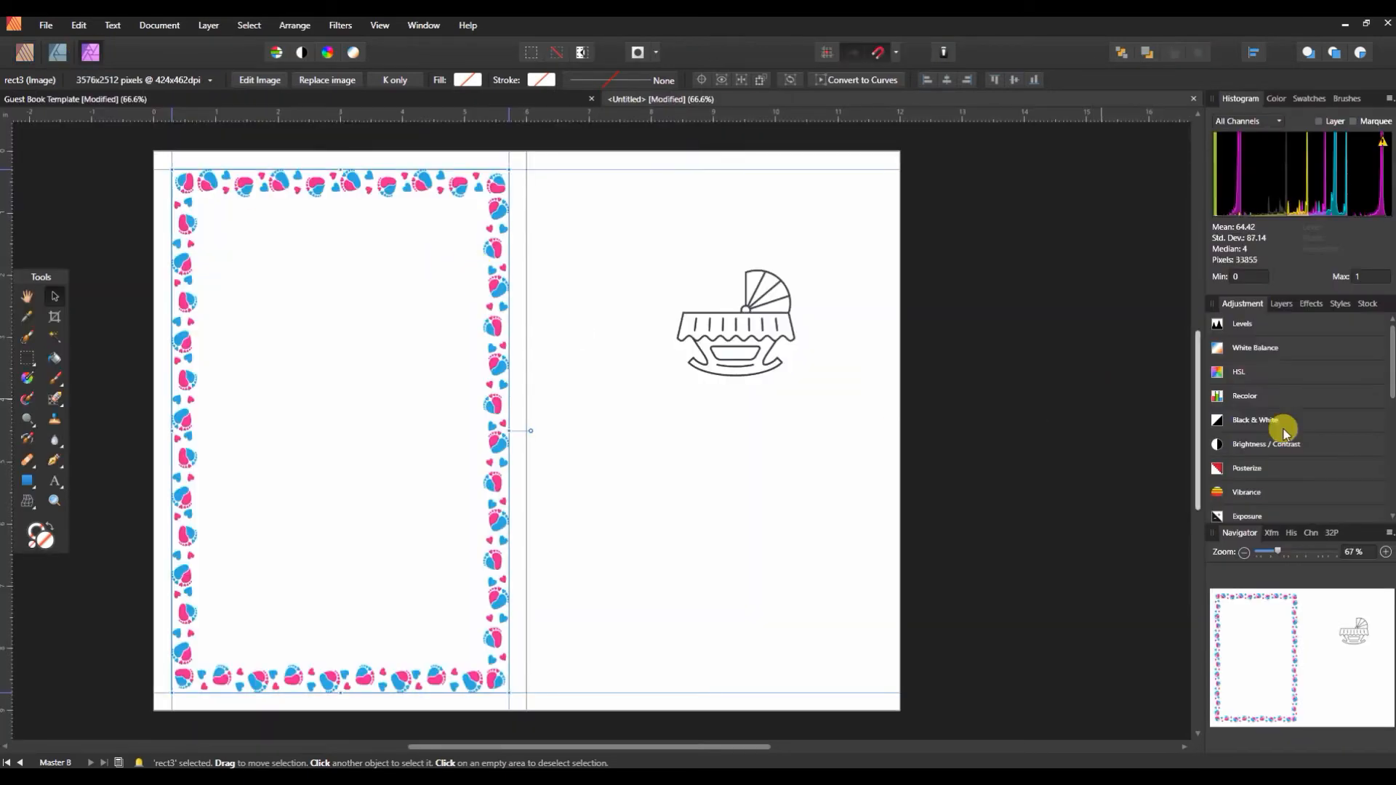
pyautogui.click(1295, 422)
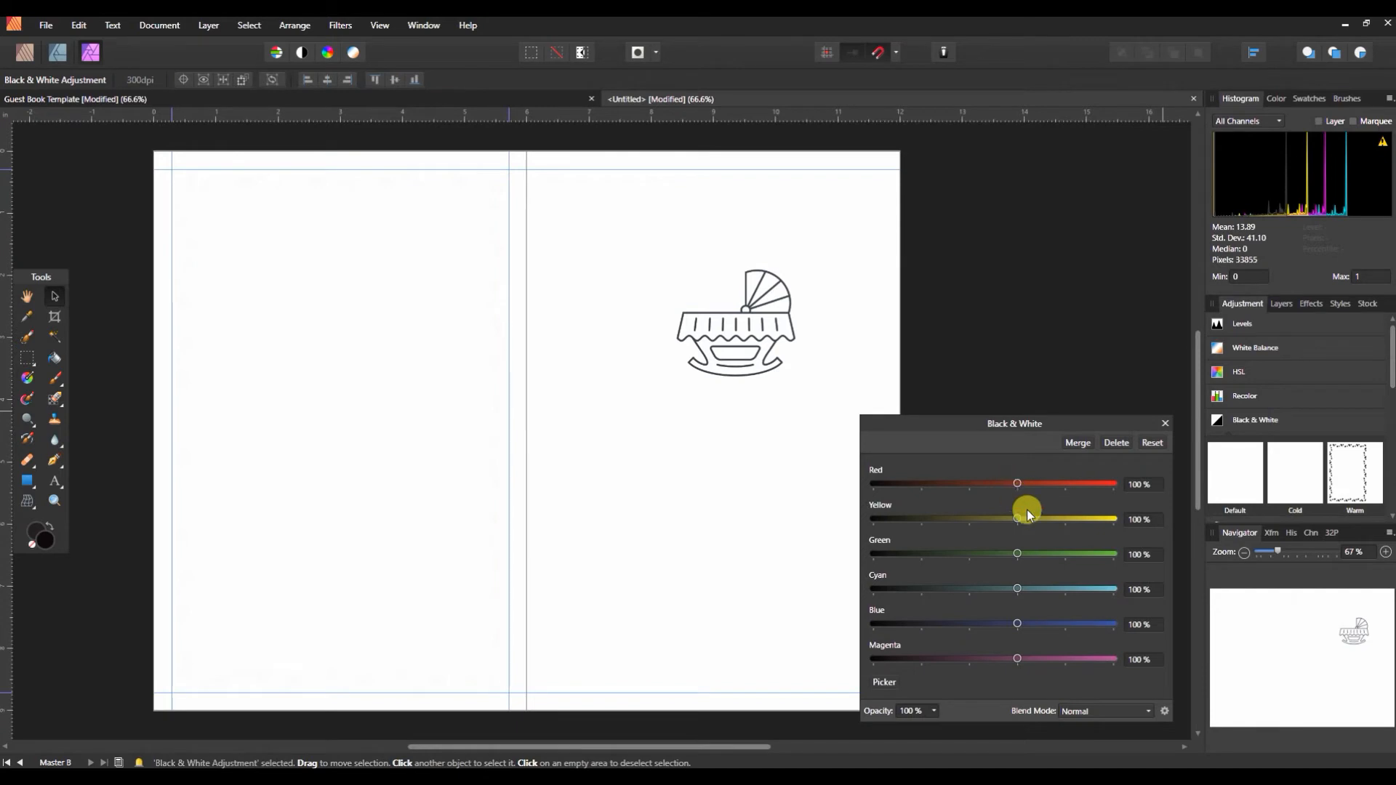
pyautogui.moveTo(1017, 483)
pyautogui.mouseDown()
pyautogui.moveTo(1087, 484)
pyautogui.moveTo(848, 482)
pyautogui.moveTo(1014, 493)
pyautogui.mouseUp()
pyautogui.moveTo(1018, 624); pyautogui.dragTo(877, 613)
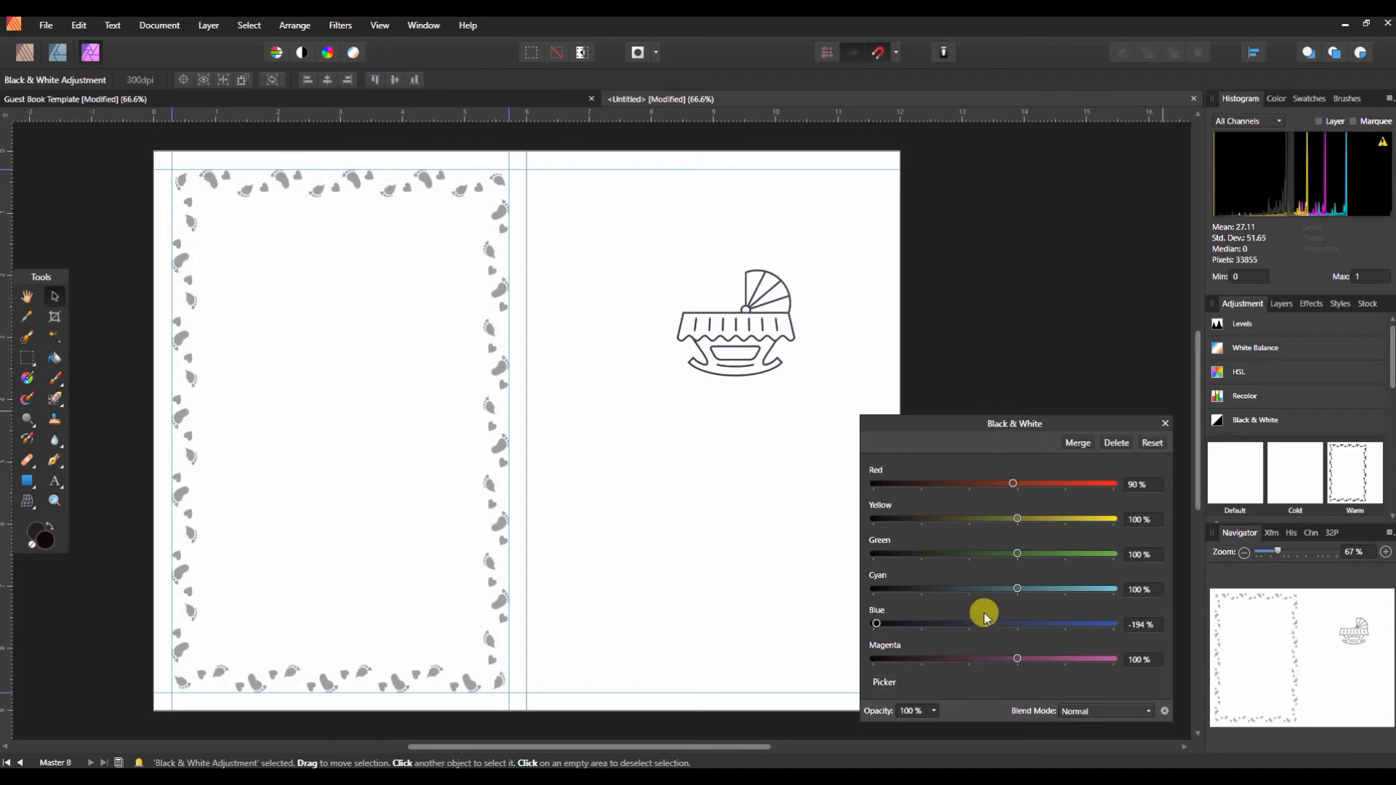
pyautogui.moveTo(1018, 587); pyautogui.dragTo(945, 584)
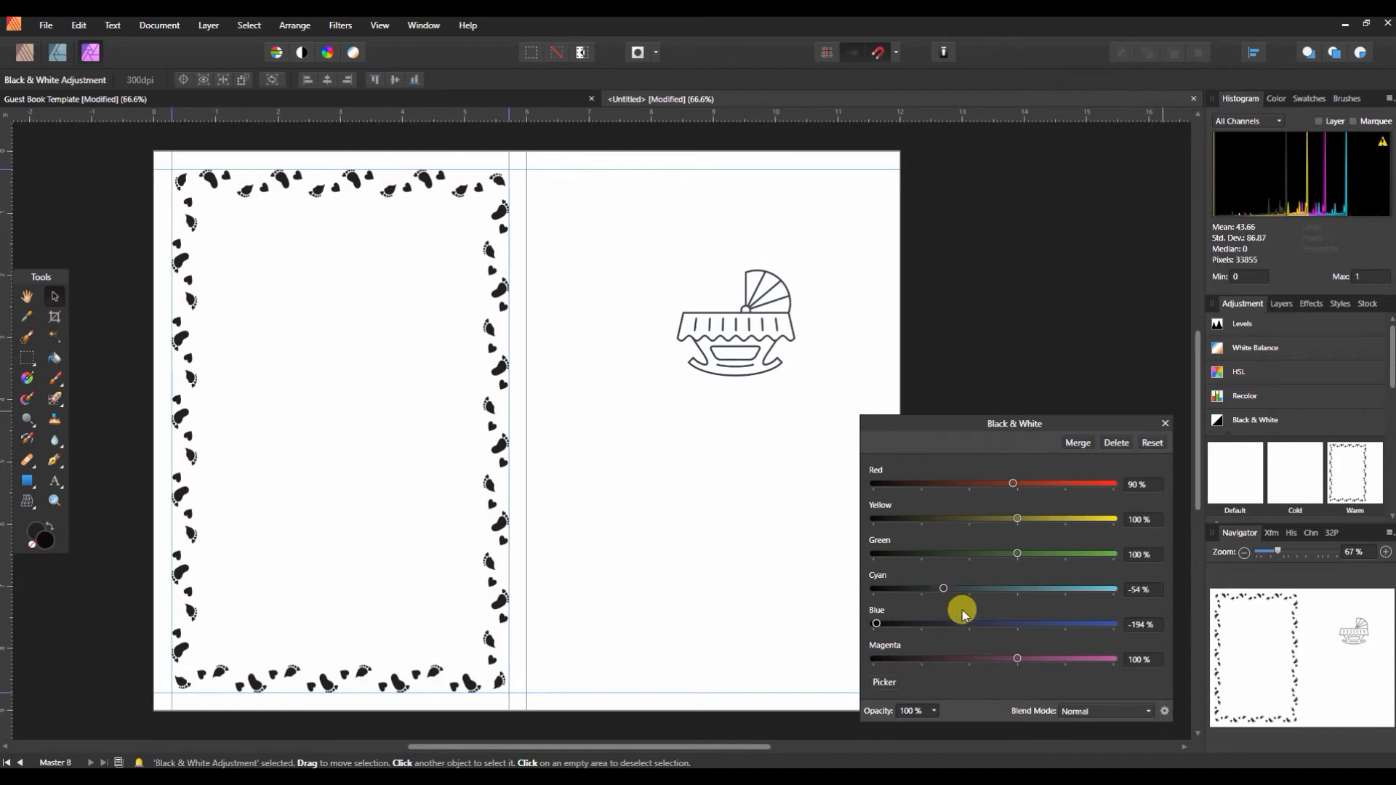
pyautogui.moveTo(1022, 659); pyautogui.dragTo(980, 651)
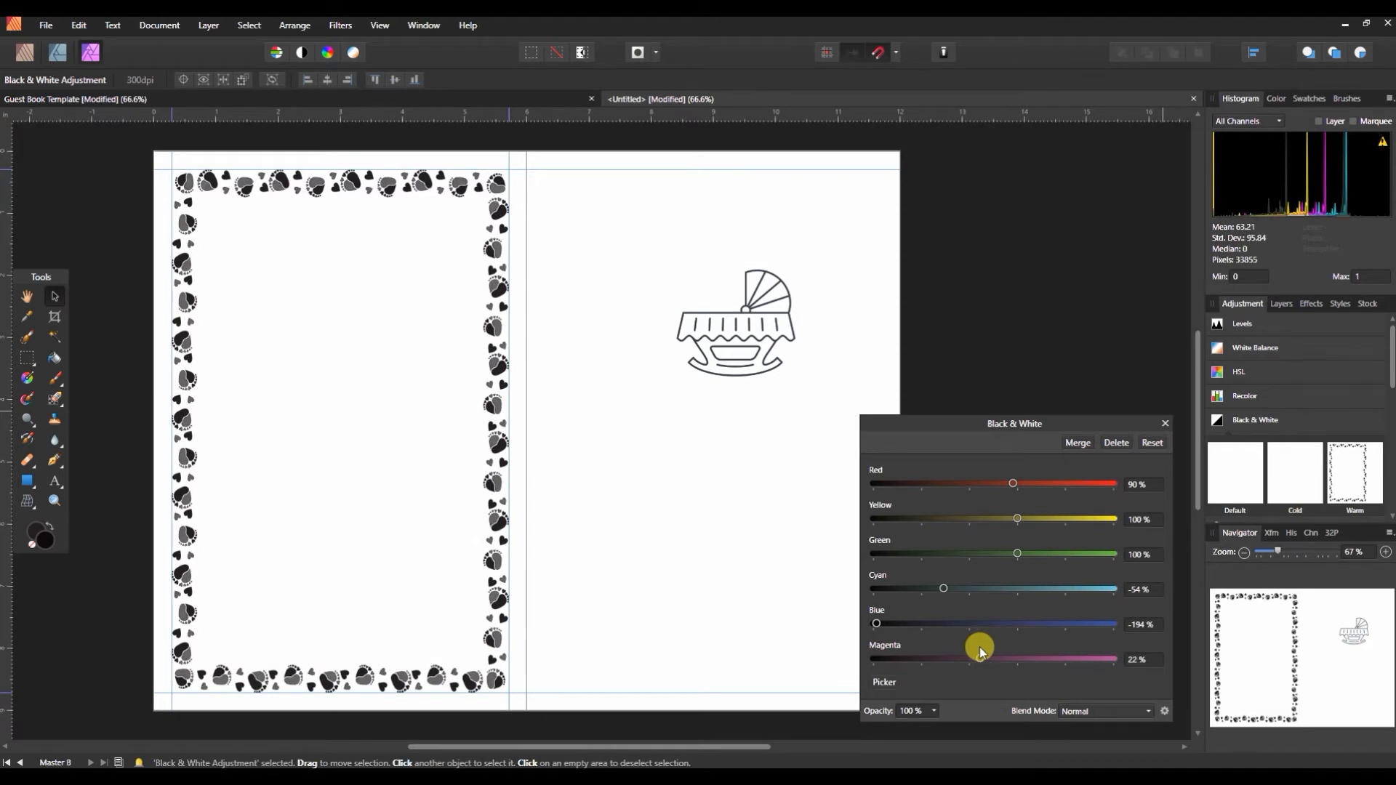
pyautogui.moveTo(980, 647); pyautogui.dragTo(982, 647)
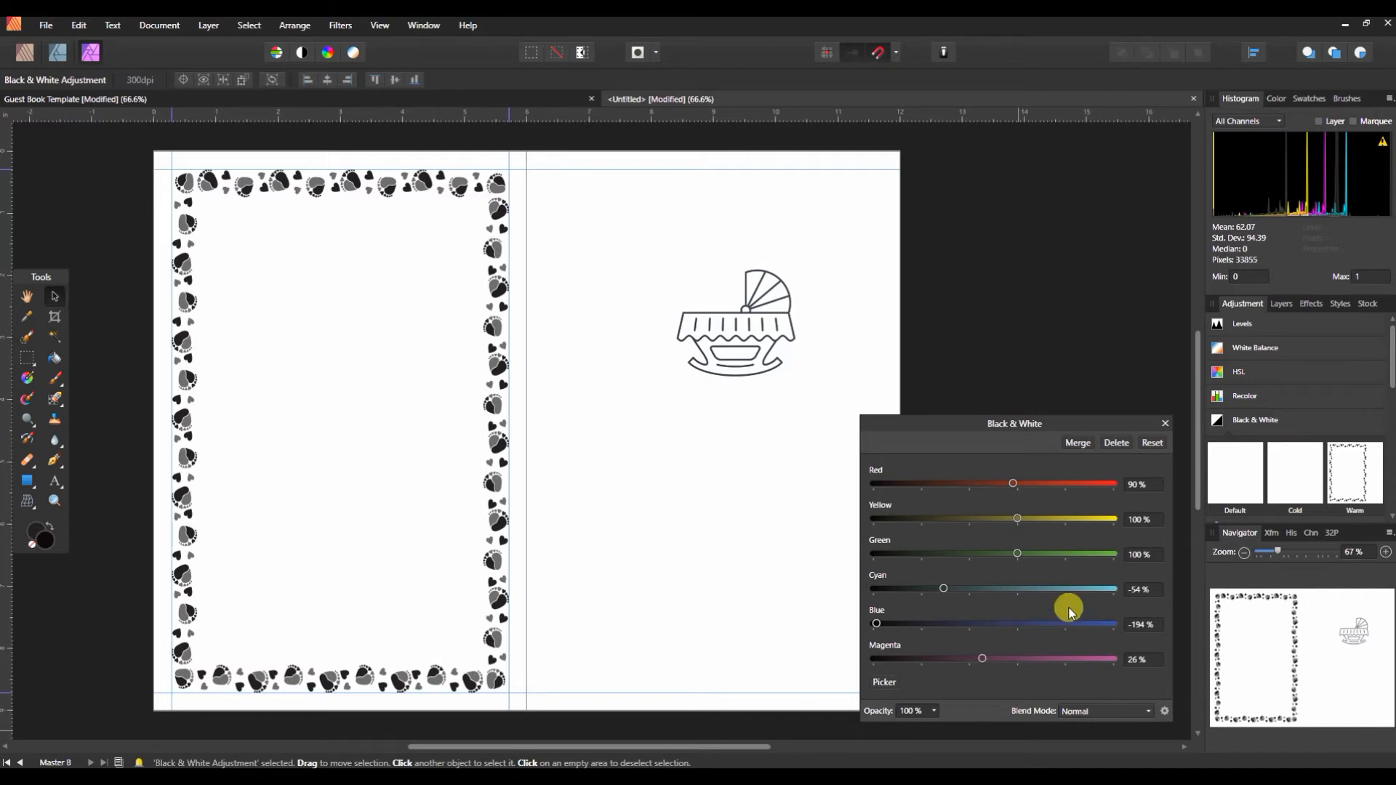
pyautogui.click(1163, 424)
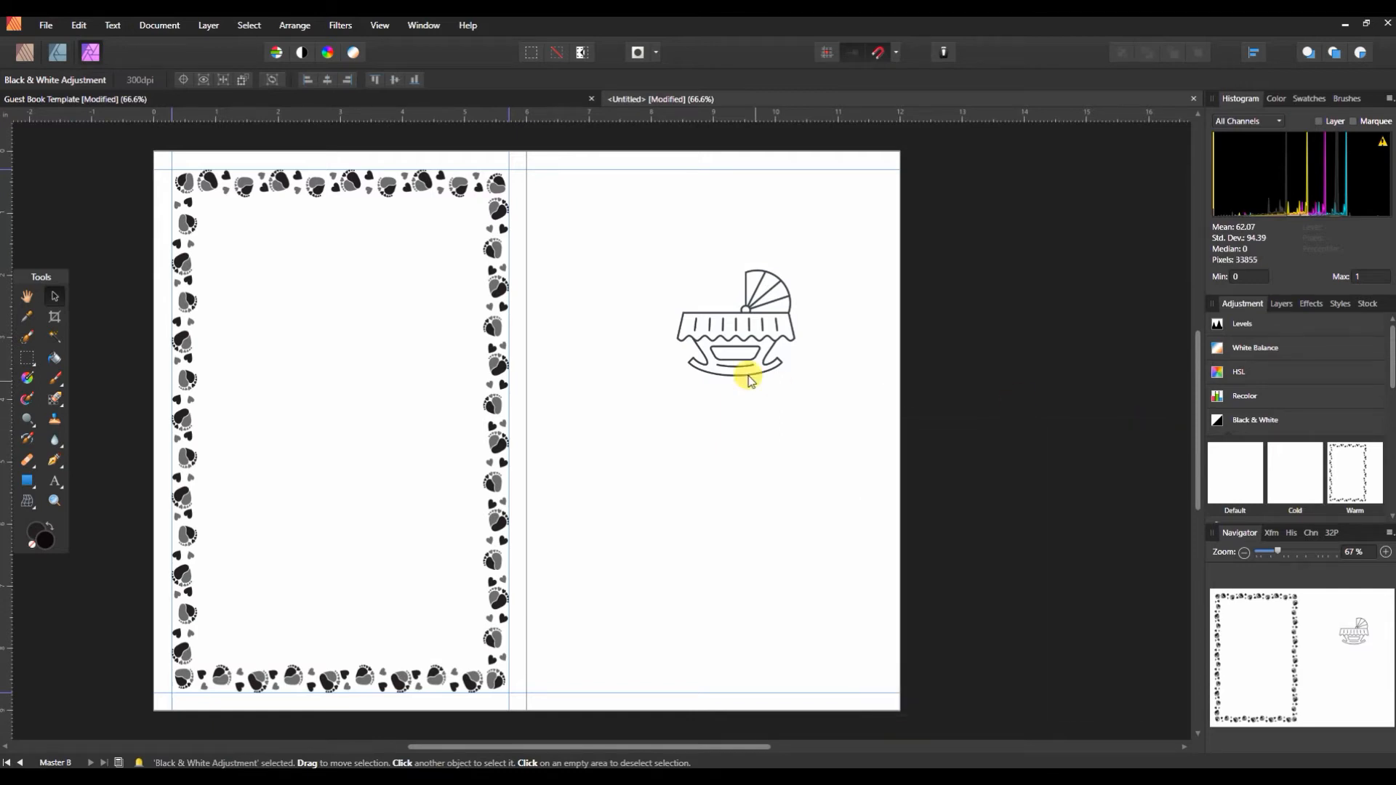
pyautogui.click(24, 52)
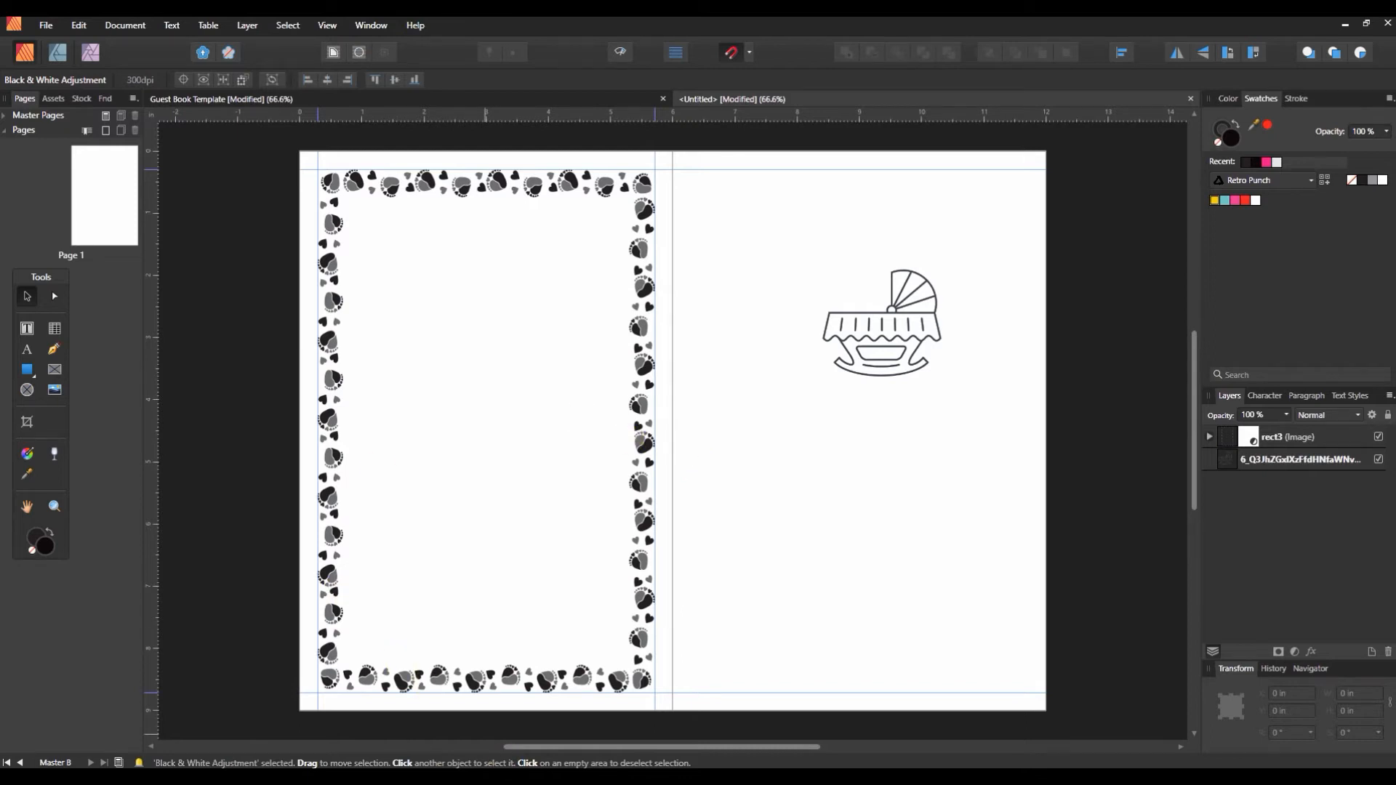
# - Switch to Affinity Designer, send the Binky drawing to Affinity Photo for editing, and send it back to Designer
pyautogui.click(552, 776)
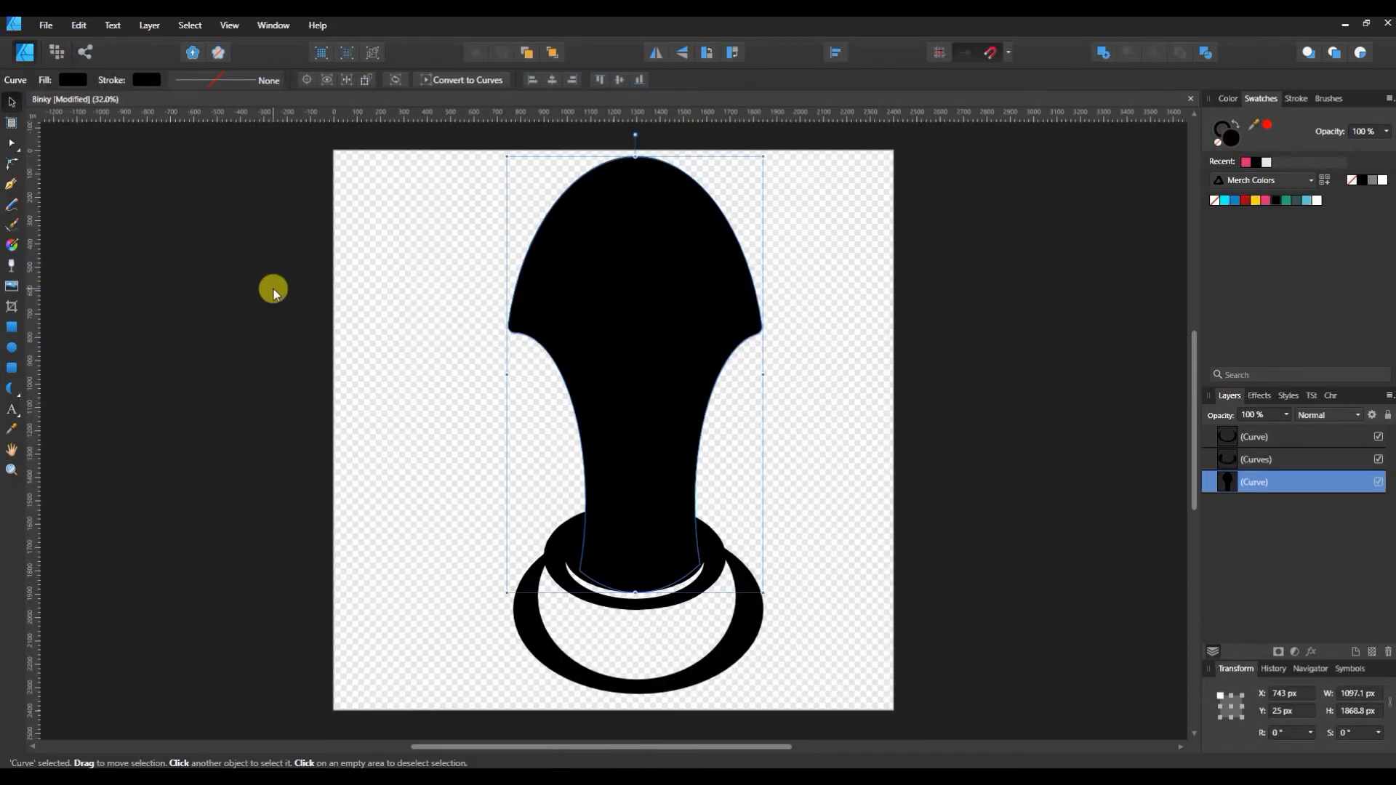
pyautogui.click(45, 28)
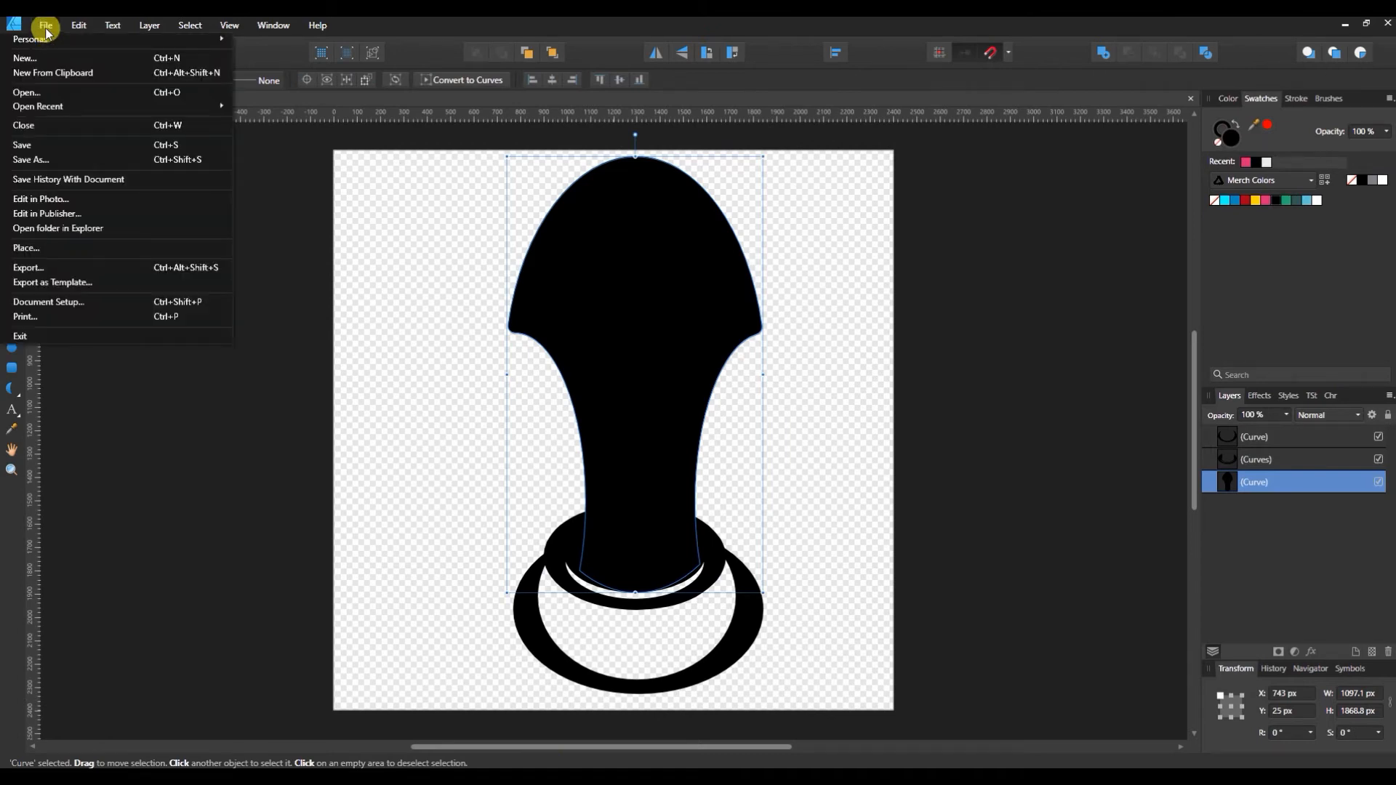
pyautogui.click(46, 27)
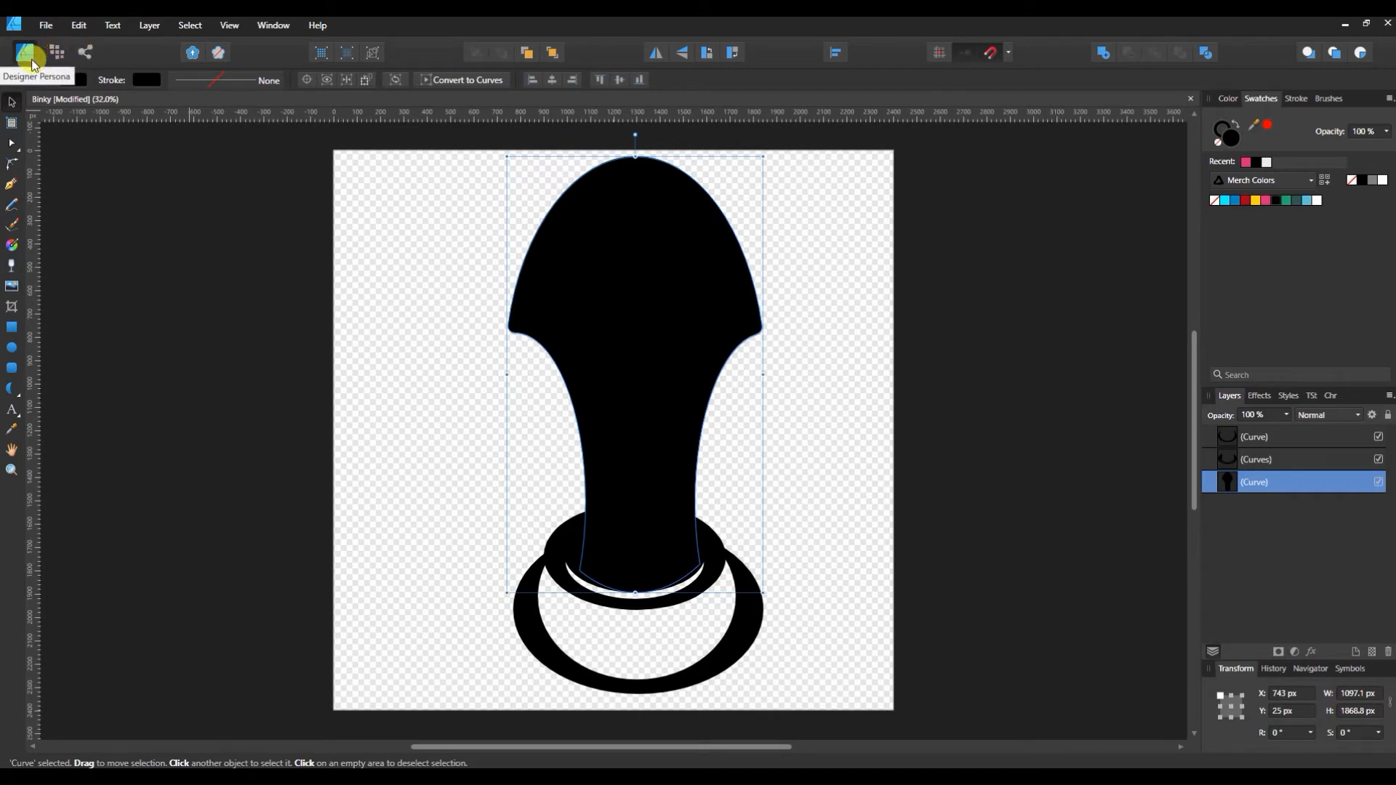
pyautogui.click(45, 25)
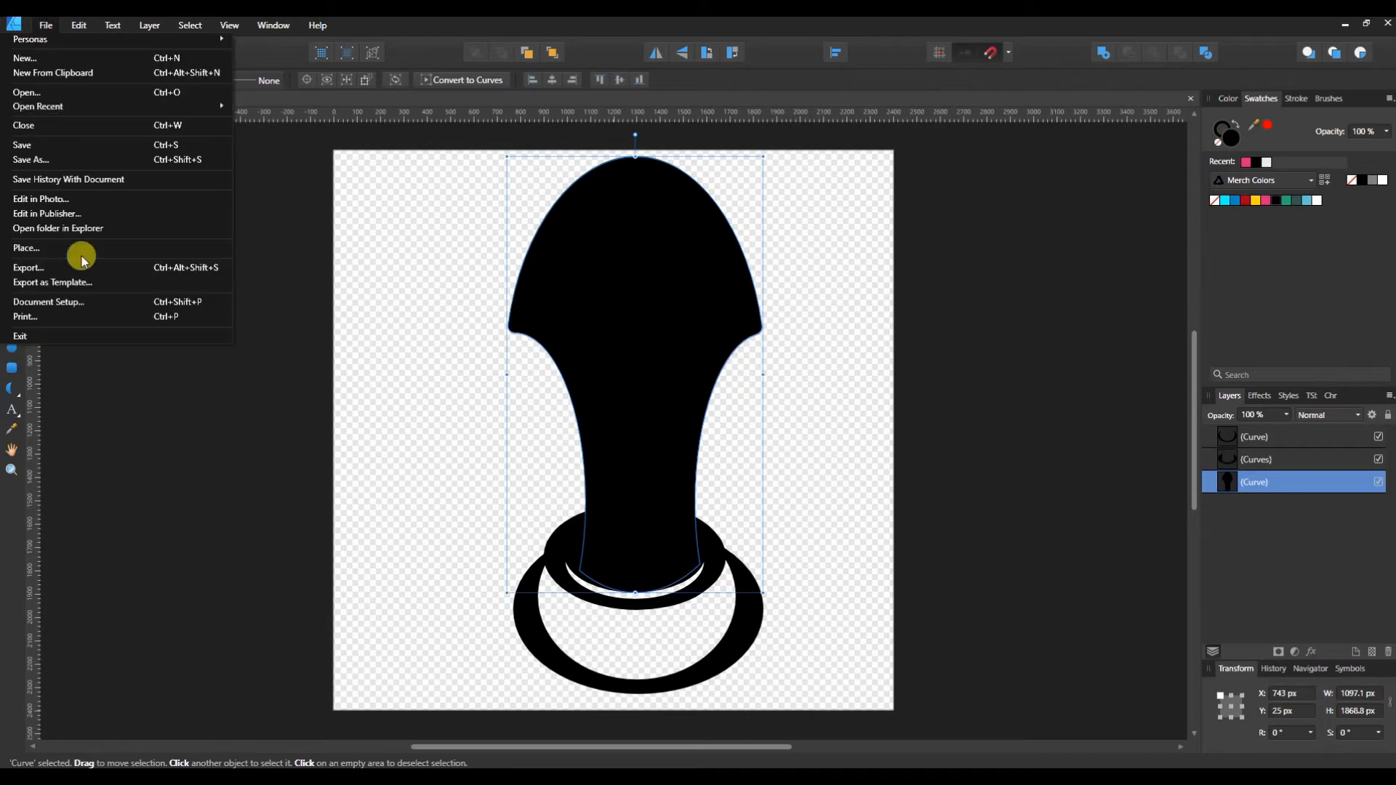
pyautogui.click(83, 199)
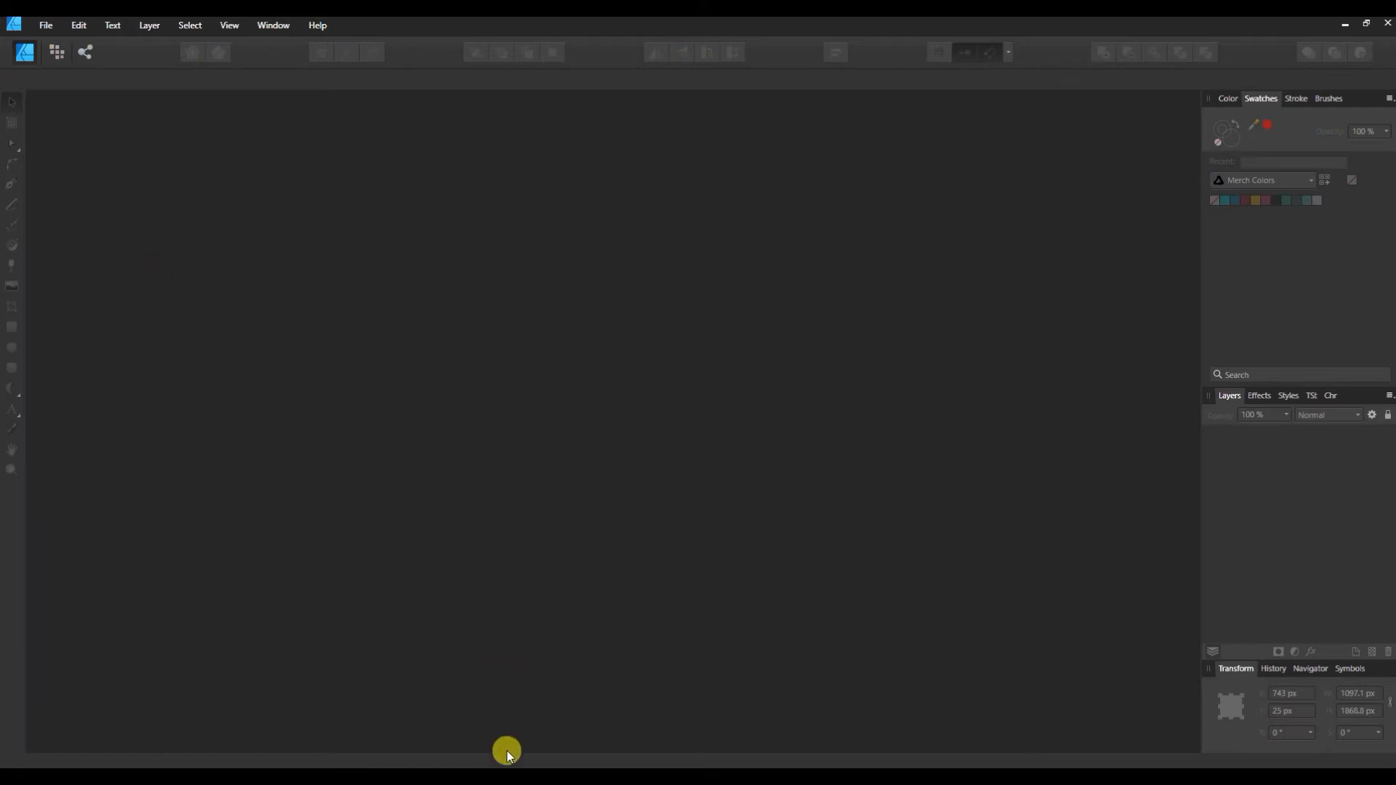
pyautogui.click(511, 776)
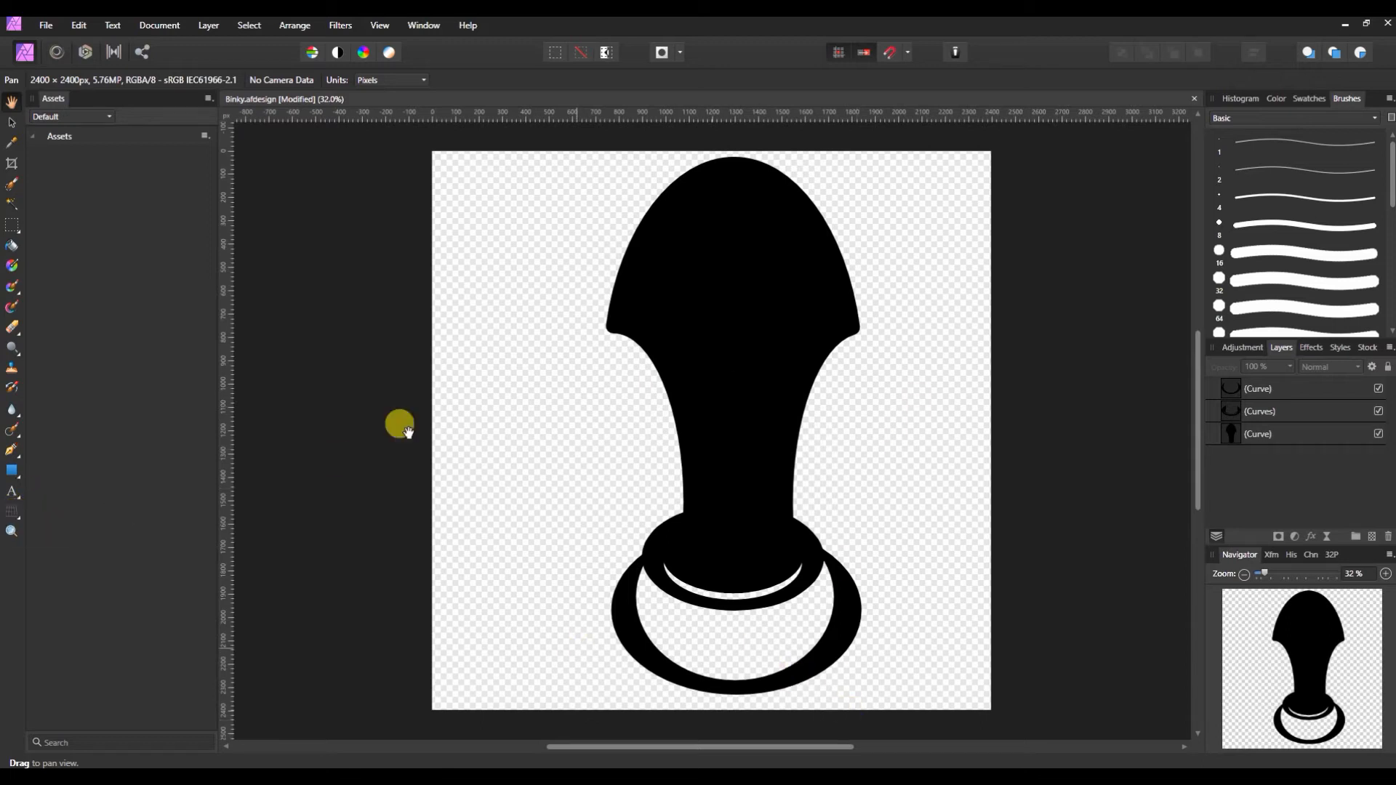
pyautogui.click(42, 25)
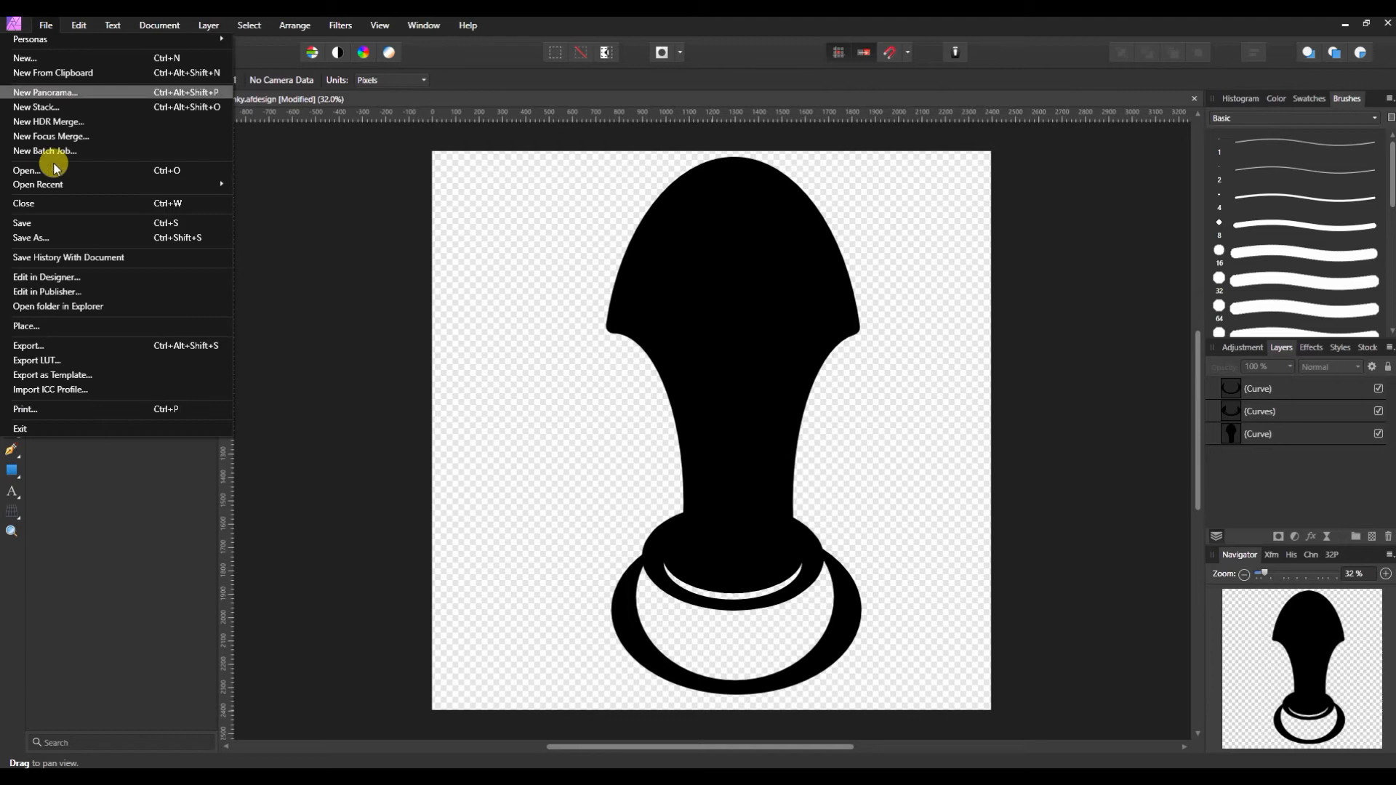
pyautogui.click(63, 279)
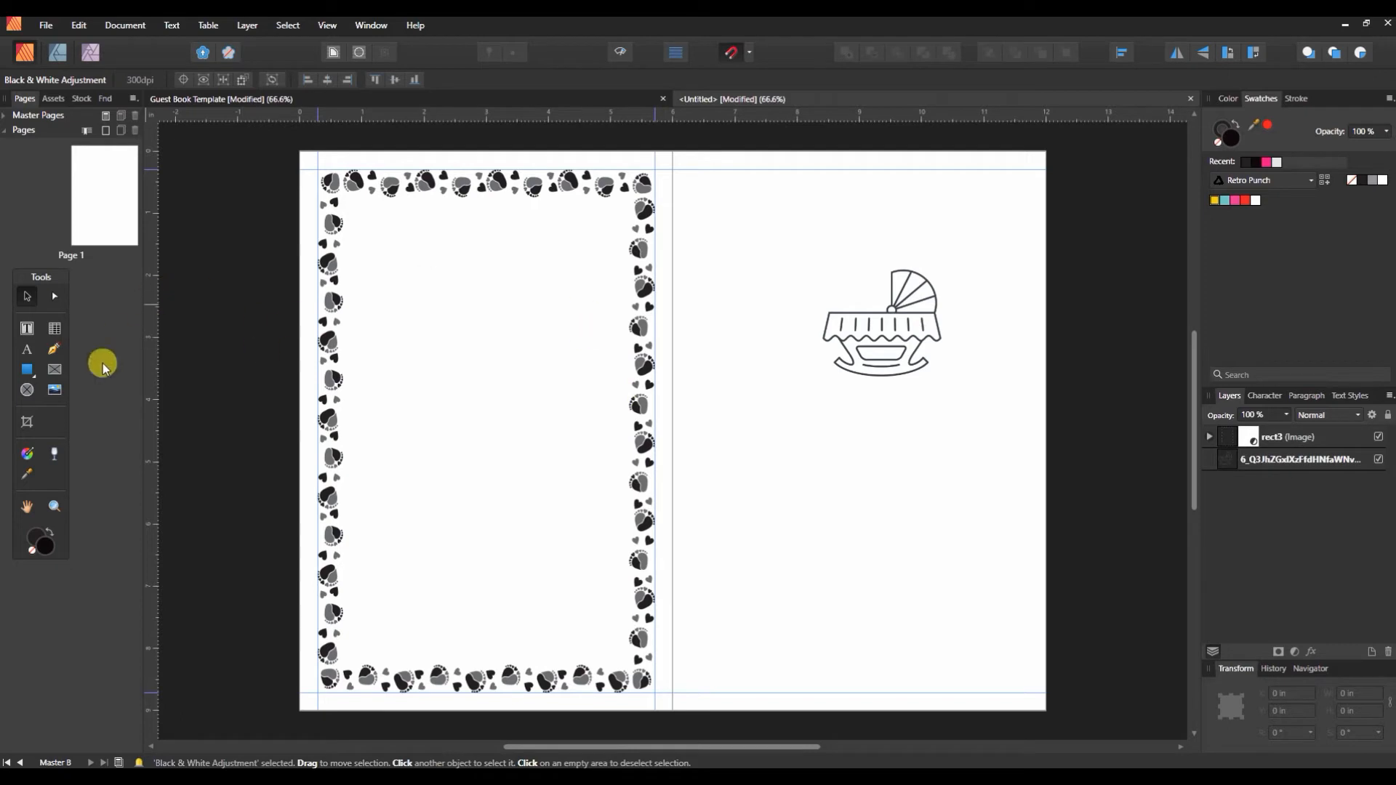
# - Start an art text object inside the frame in the upper part of the left page
pyautogui.click(28, 352)
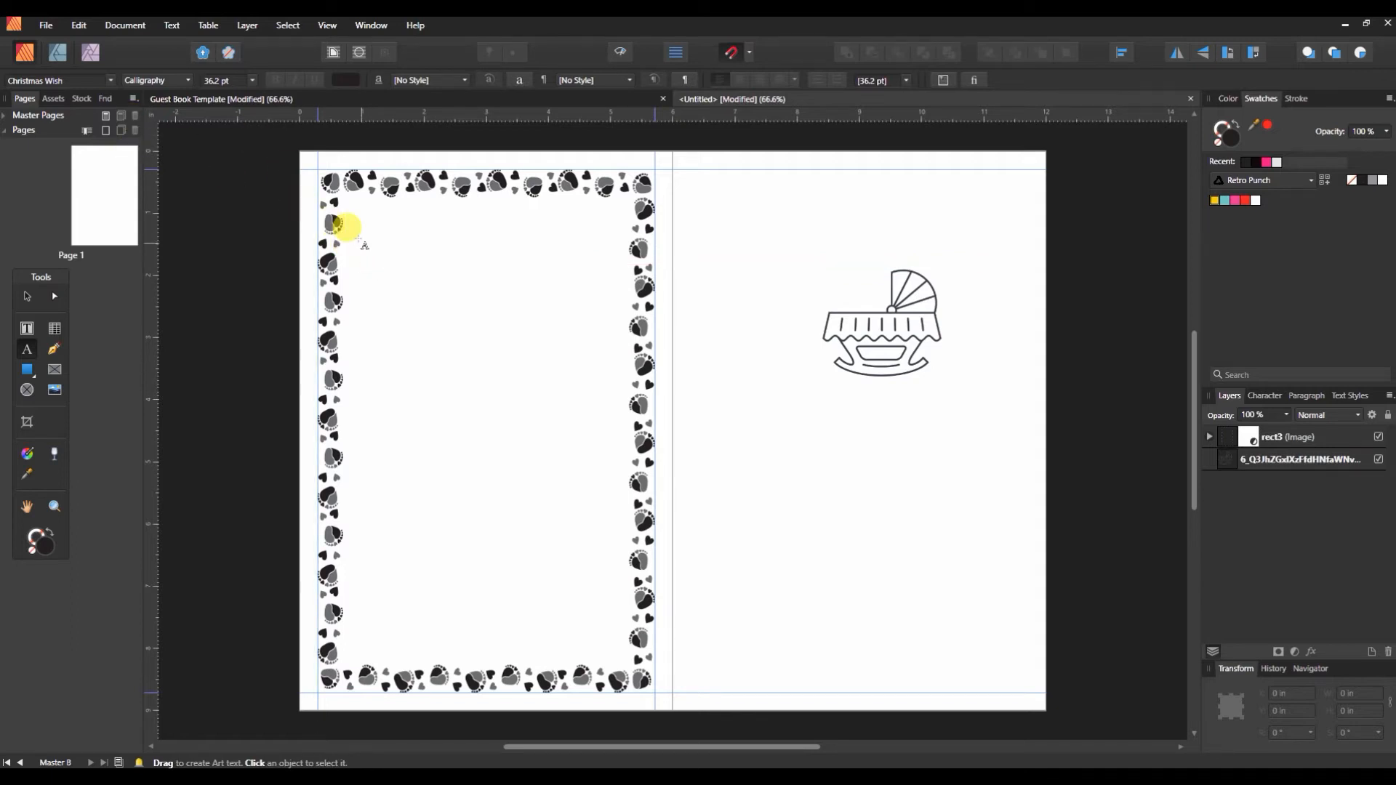
pyautogui.moveTo(331, 227)
pyautogui.mouseDown()
pyautogui.moveTo(368, 274)
pyautogui.moveTo(359, 263)
pyautogui.mouseUp()
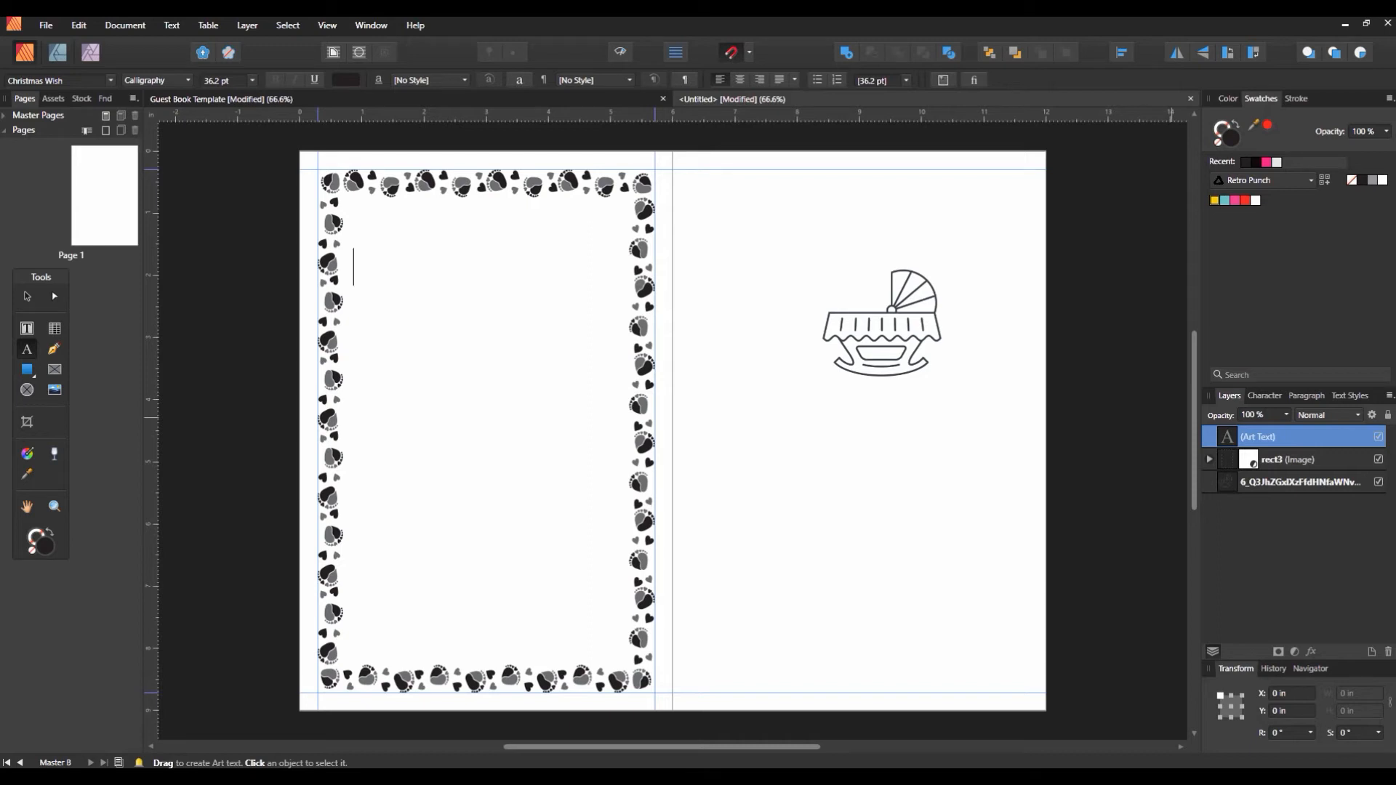
# - Switch to the browser, examine the Baby Shower font previews in fontcloud, and return to Affinity Publisher
pyautogui.moveTo(1395, 106); pyautogui.dragTo(688, 41)
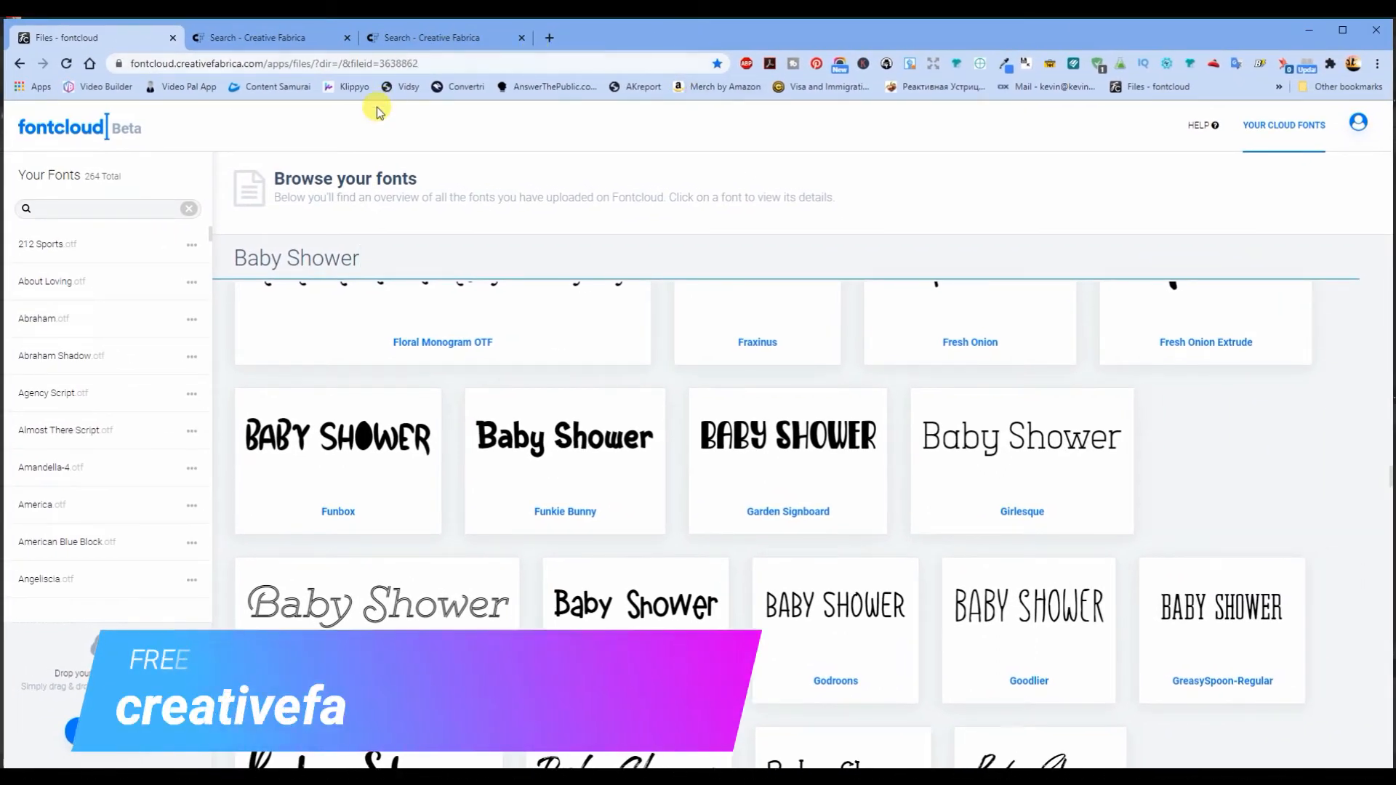
pyautogui.scroll(-1, 130, 290)
pyautogui.scroll(1, 129, 290)
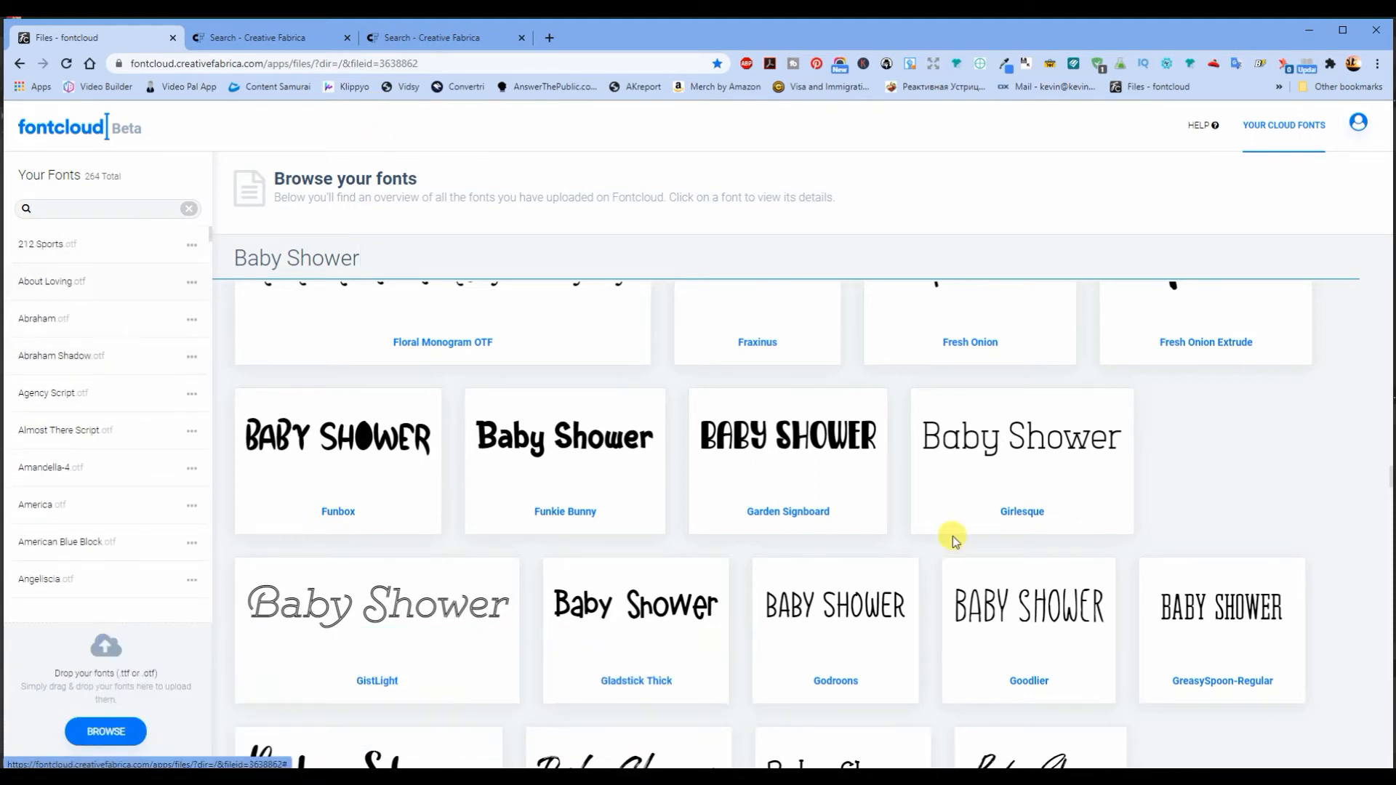
pyautogui.scroll(5, 975, 489)
pyautogui.scroll(5, 574, 356)
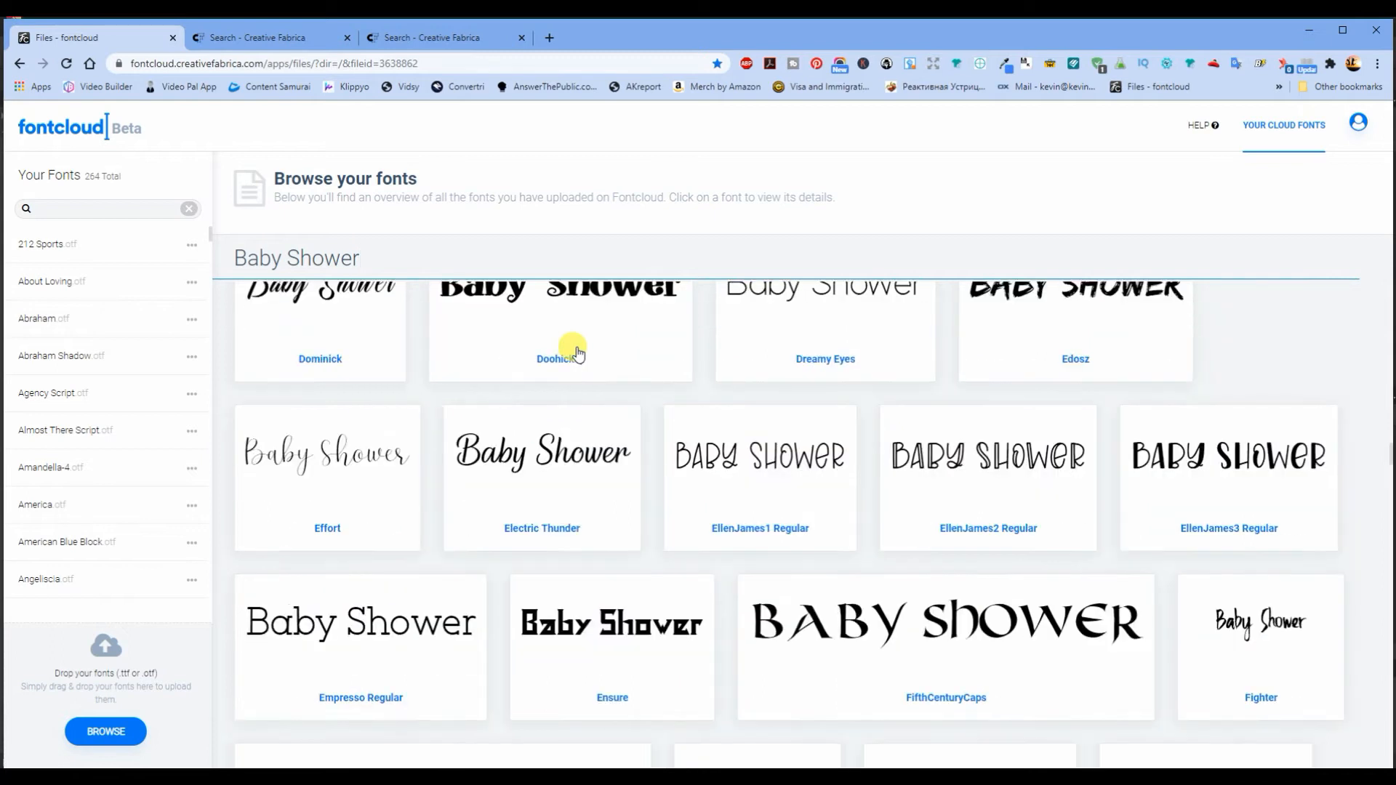
pyautogui.scroll(-4, 574, 356)
pyautogui.scroll(-9, 967, 413)
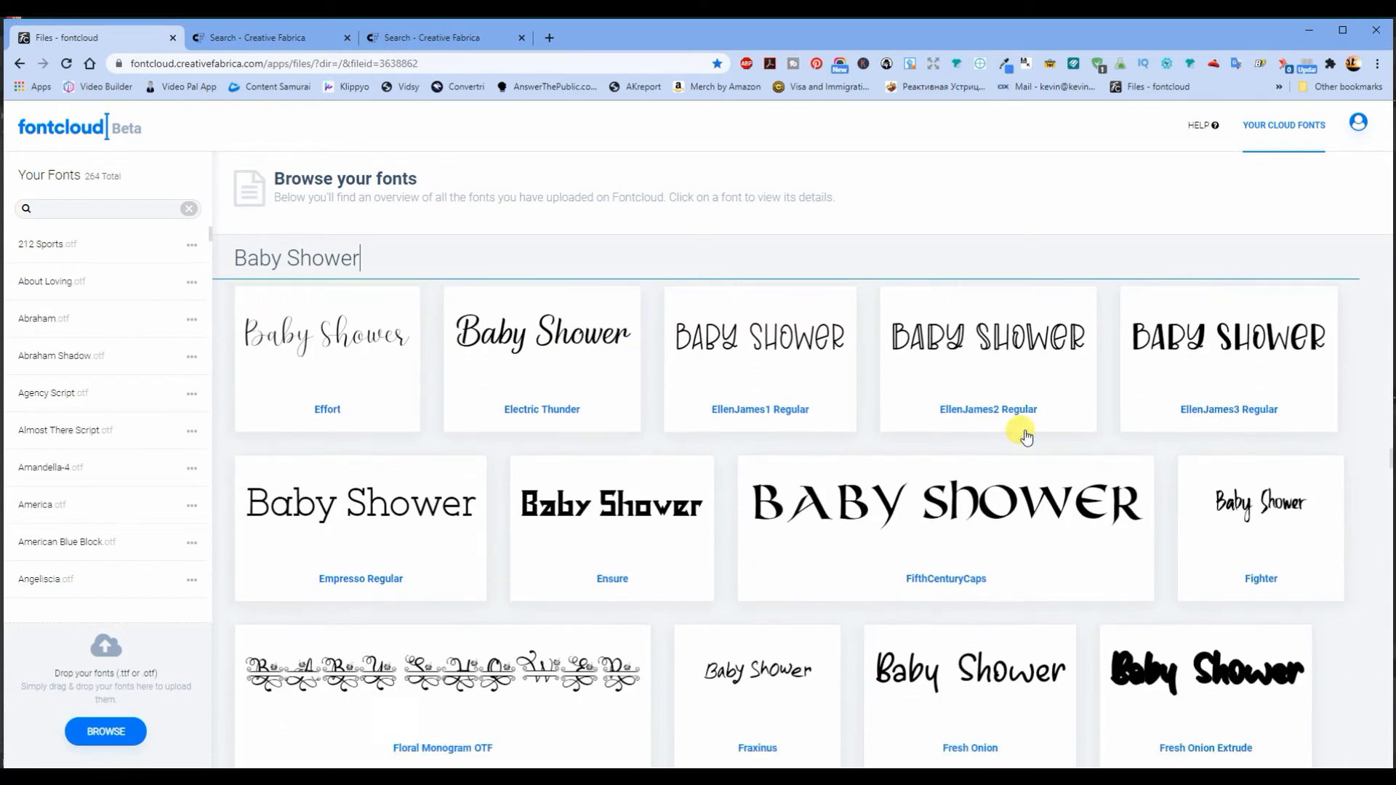
pyautogui.scroll(-9, 1163, 495)
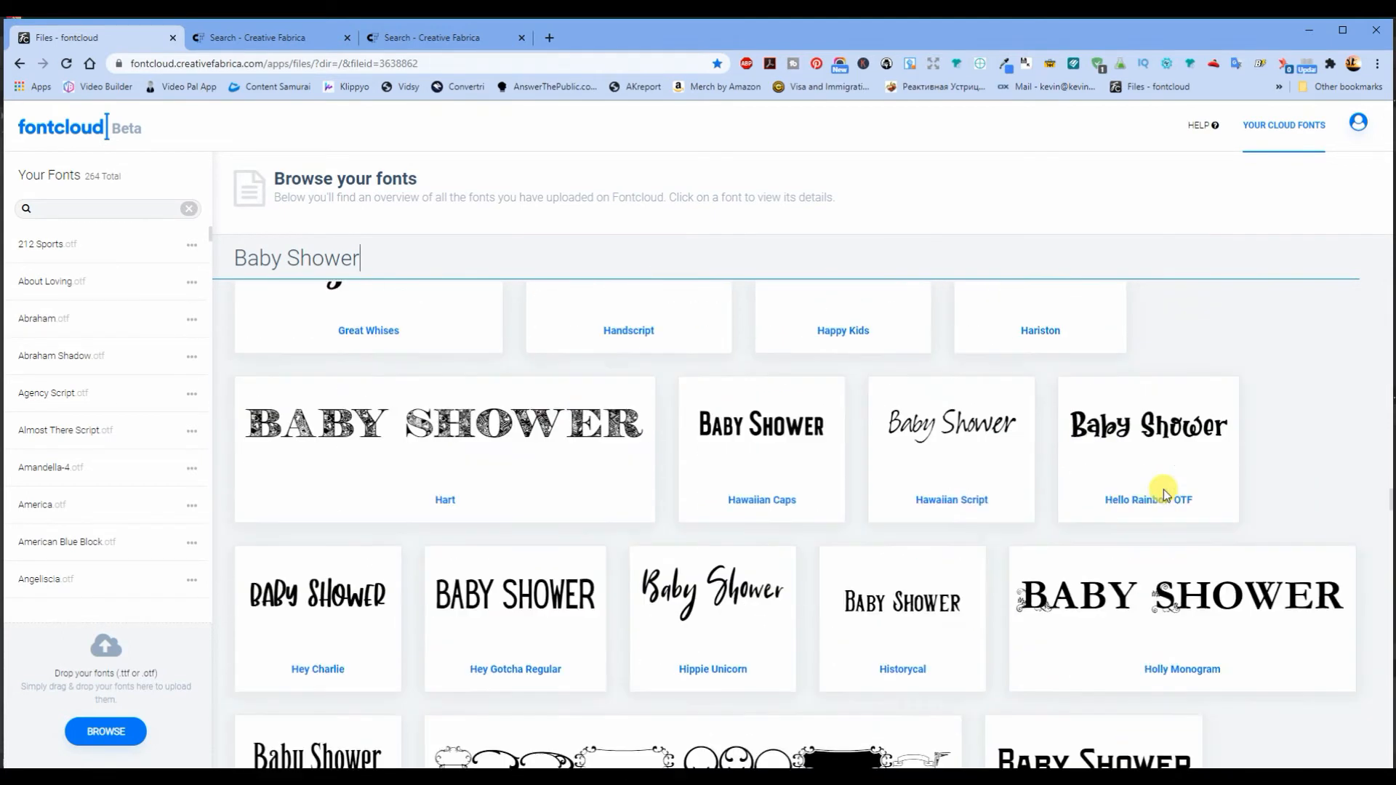
pyautogui.scroll(-4, 1163, 494)
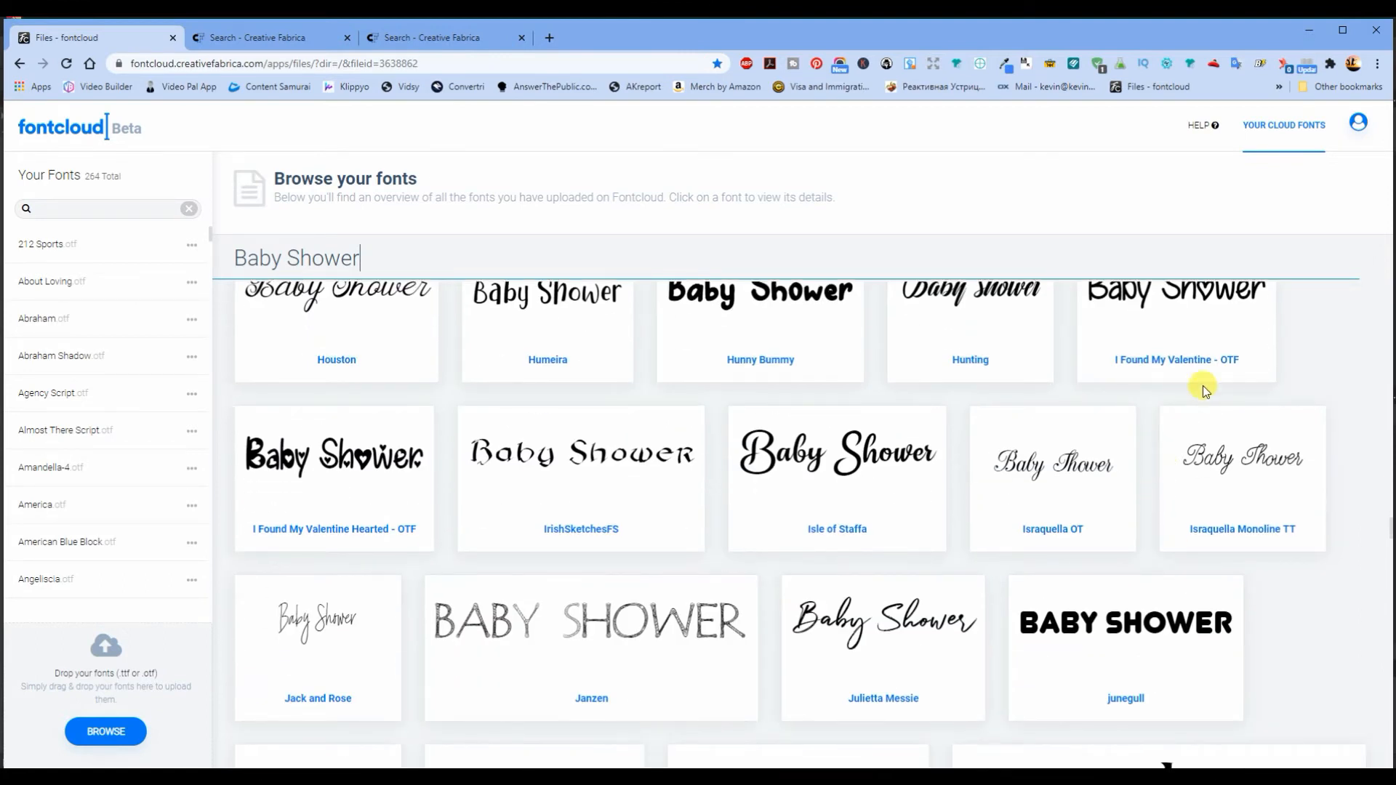
pyautogui.scroll(6, 1203, 386)
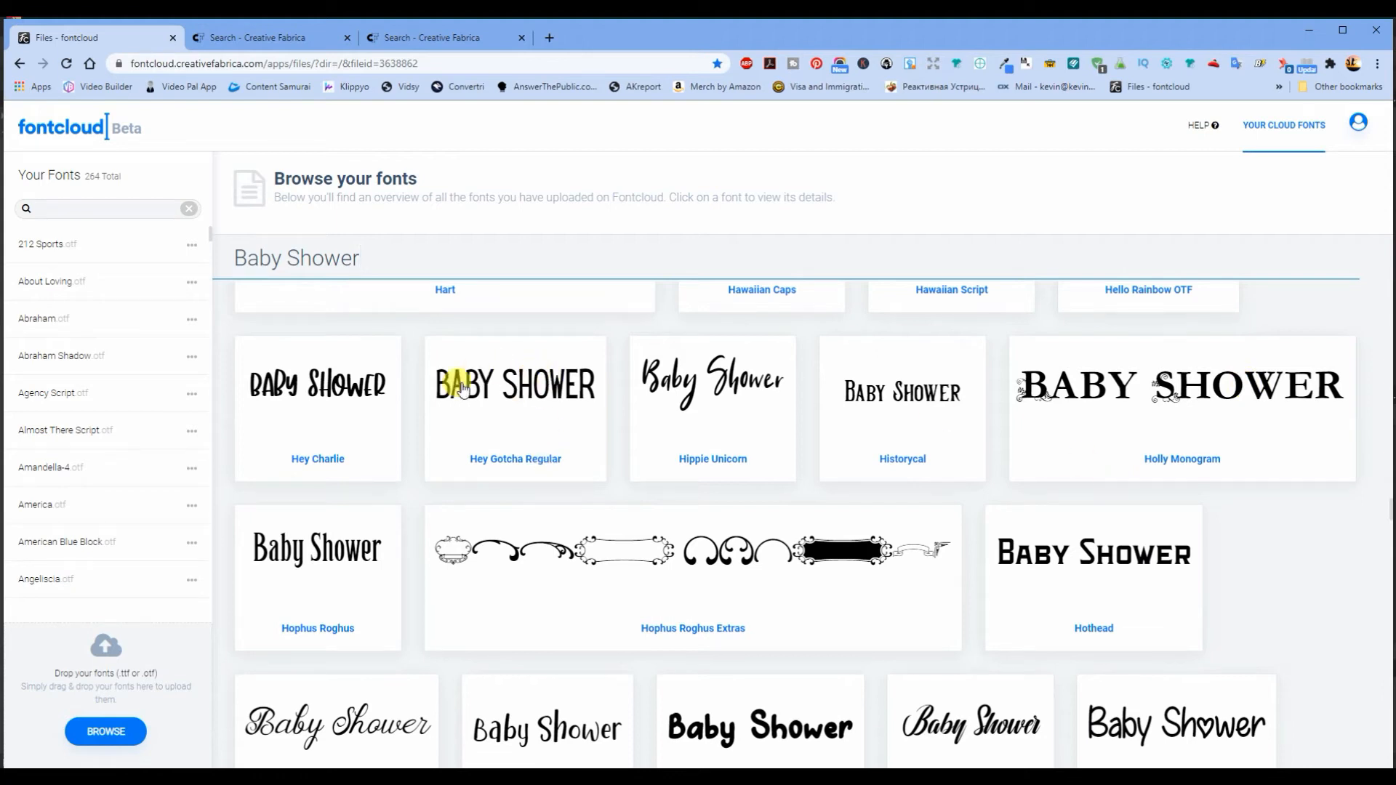
pyautogui.scroll(6, 749, 444)
pyautogui.scroll(4, 865, 527)
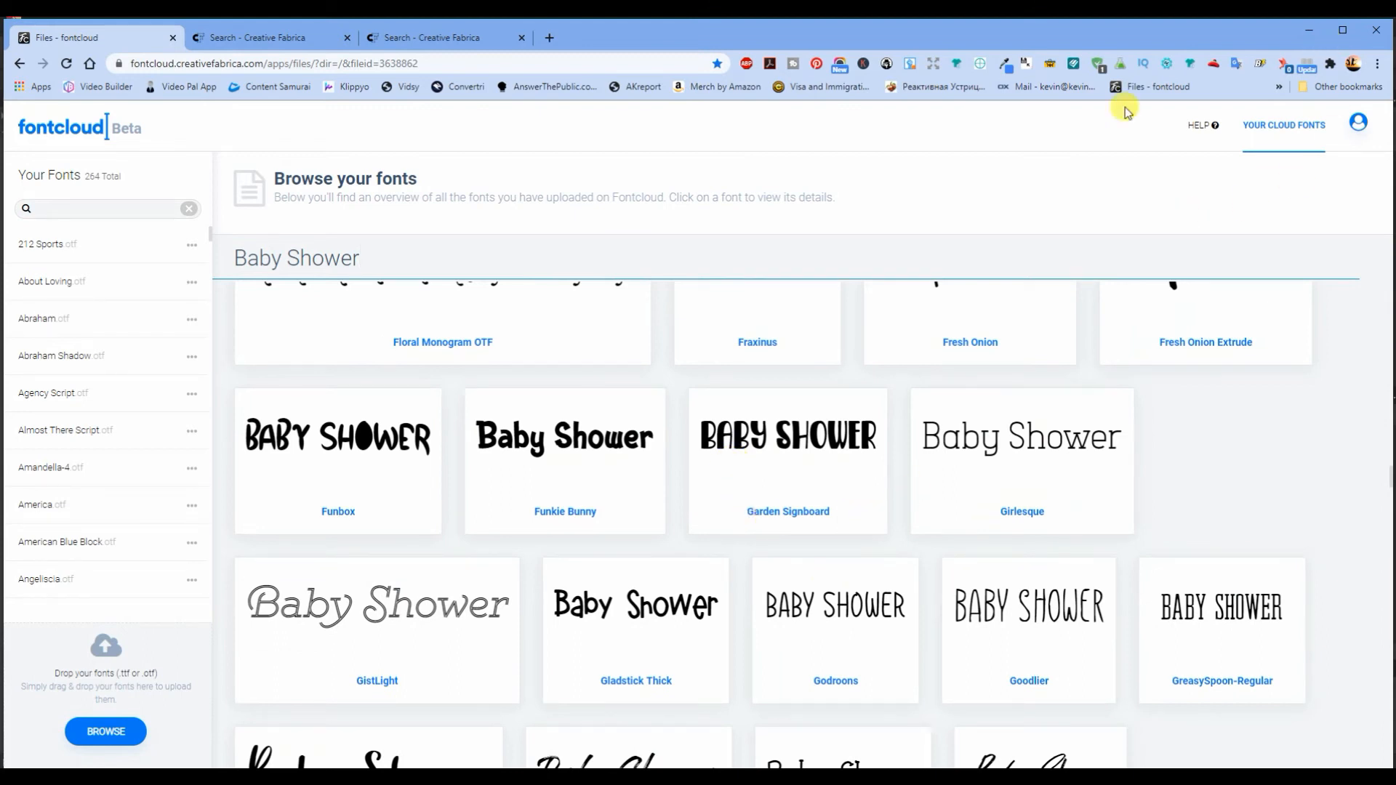
pyautogui.moveTo(982, 27); pyautogui.dragTo(1369, 108)
pyautogui.hotkey('alt', 'Tab')
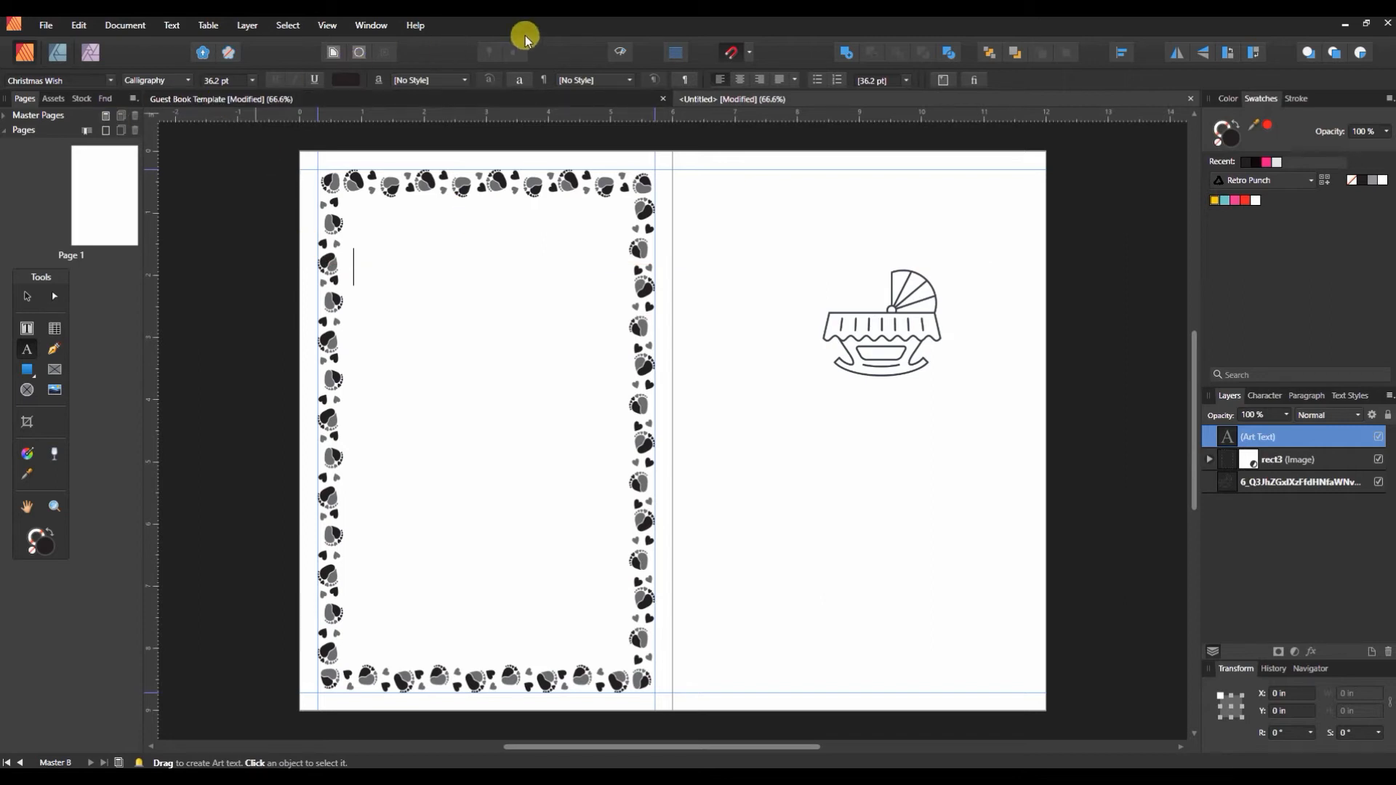
# - Enter "Name" as the first art text label inside the frame and add an "Address" label below it
pyautogui.write('Name')
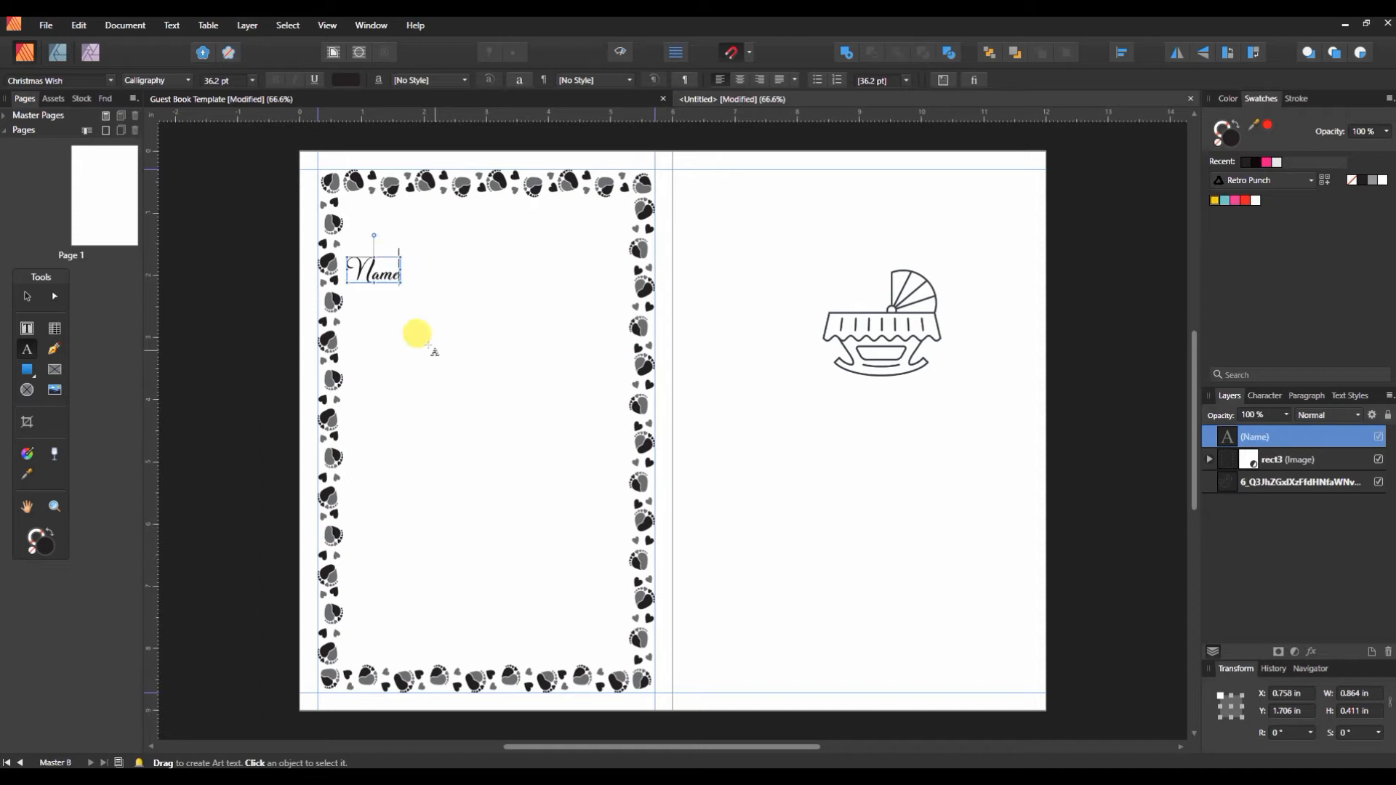
pyautogui.click(373, 370)
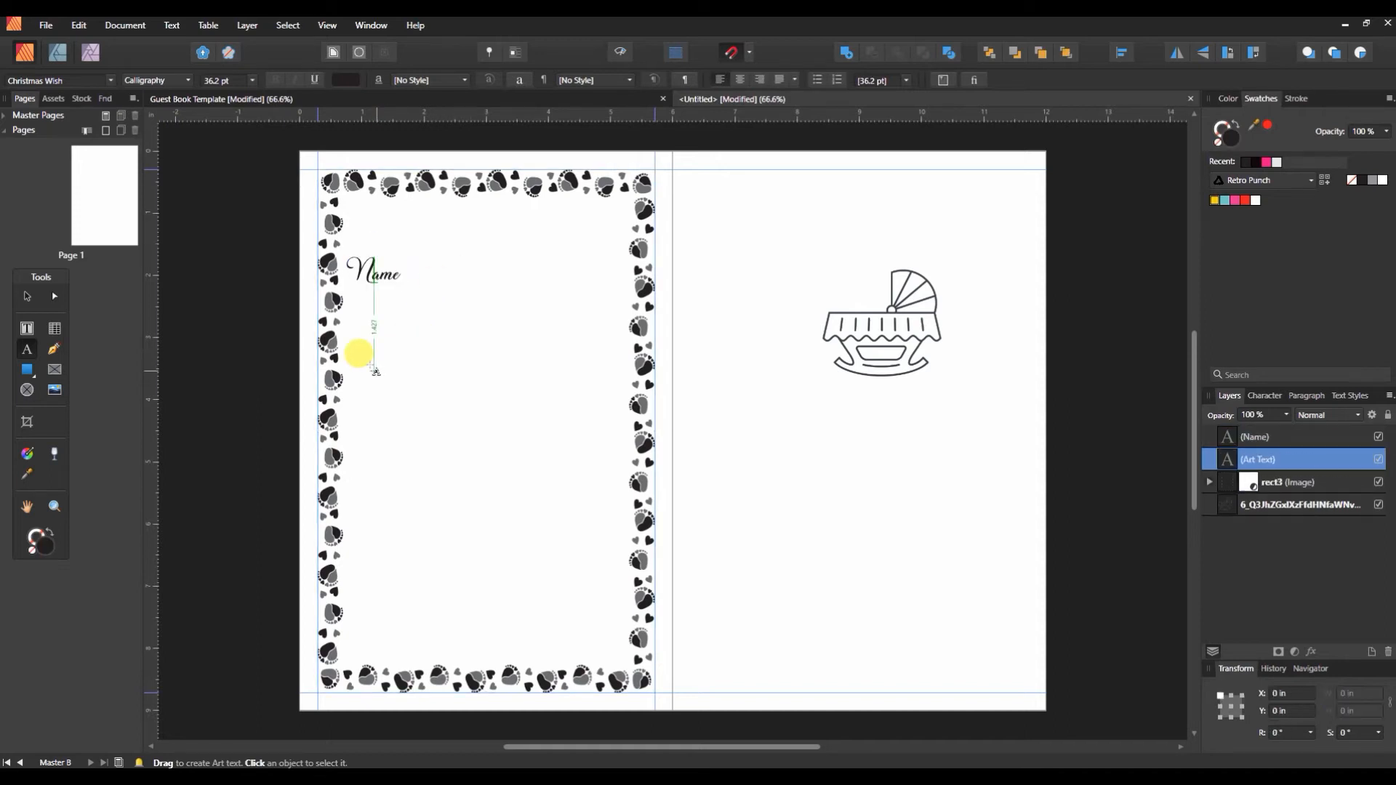
pyautogui.write('Address')
pyautogui.press('Escape')
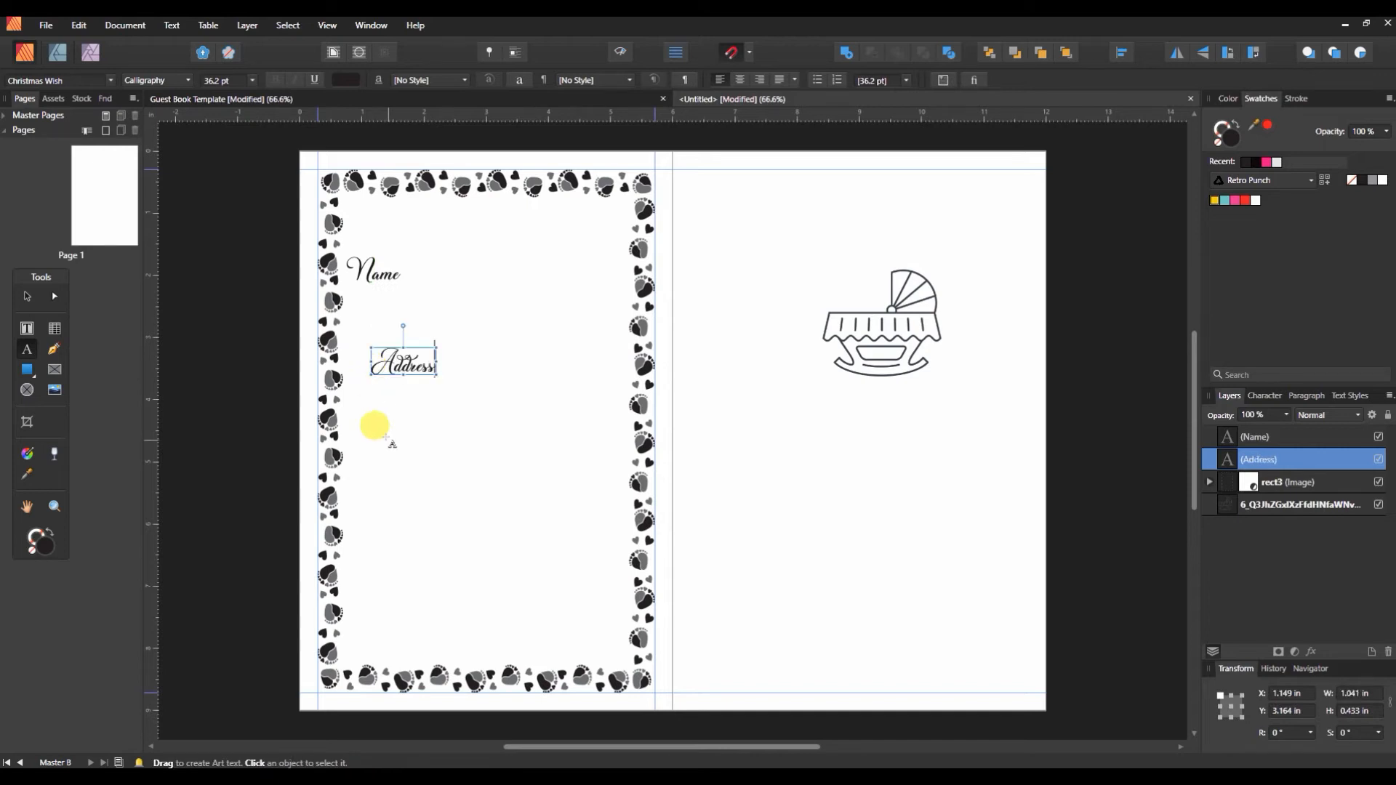
# - Add an "Email" art text label below the Address label, starting with a capital E
pyautogui.click(370, 442)
pyautogui.click(365, 437)
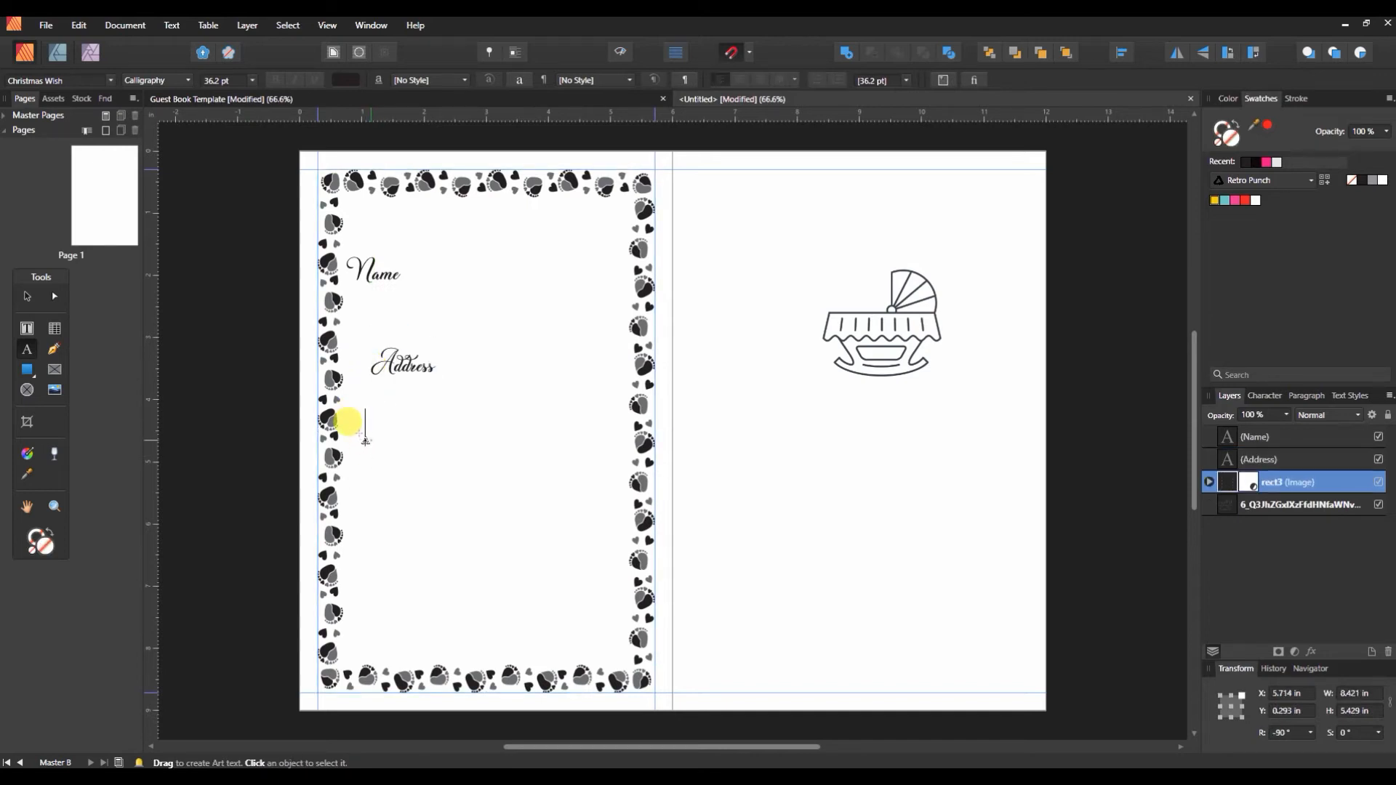
pyautogui.write('emai')
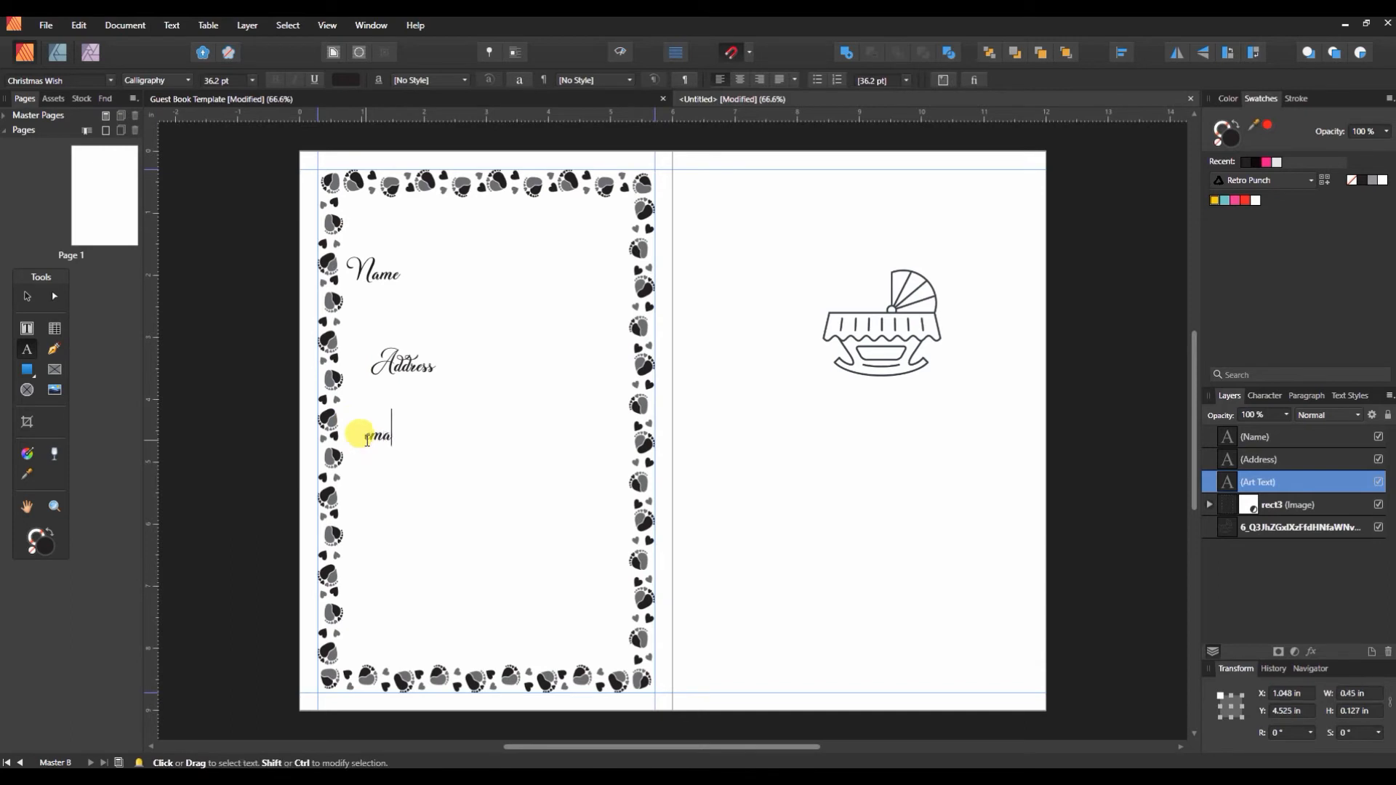
pyautogui.press('BackSpace')
pyautogui.press('BackSpace')
pyautogui.press('BackSpace')
pyautogui.press('BackSpace')
pyautogui.write('Email')
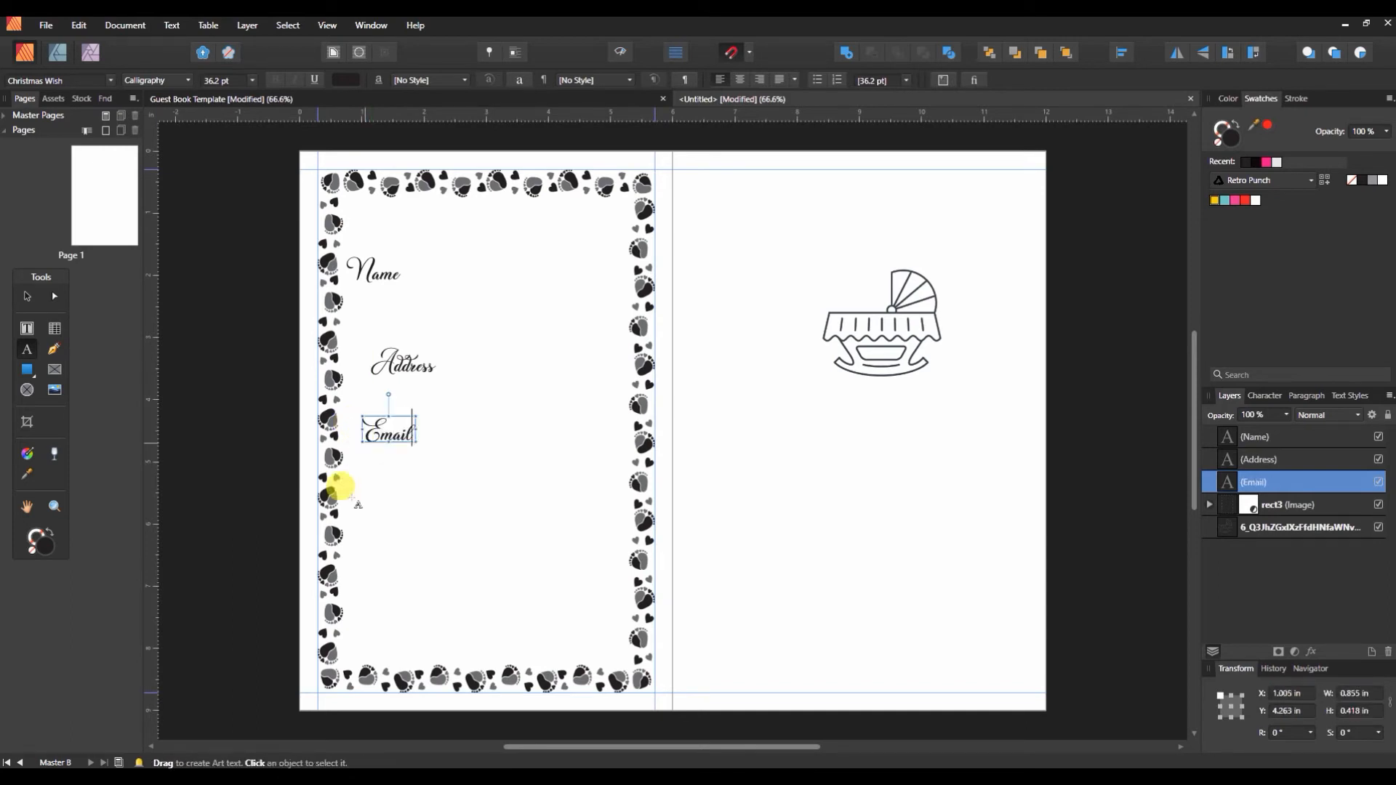
# - Add a "Comments" art text label in the lower part of the left page, well below the Email label
pyautogui.click(359, 566)
pyautogui.click(364, 571)
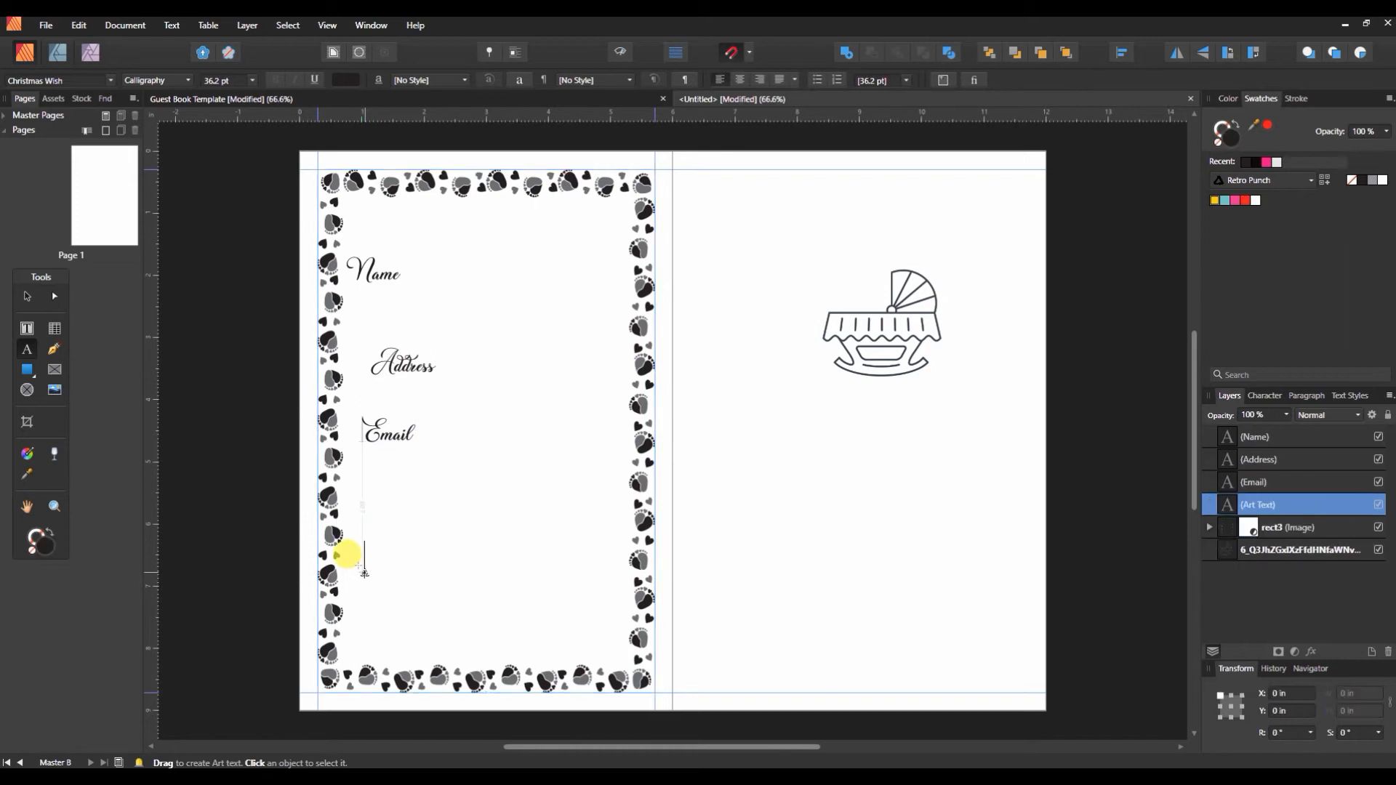
pyautogui.write('Comments')
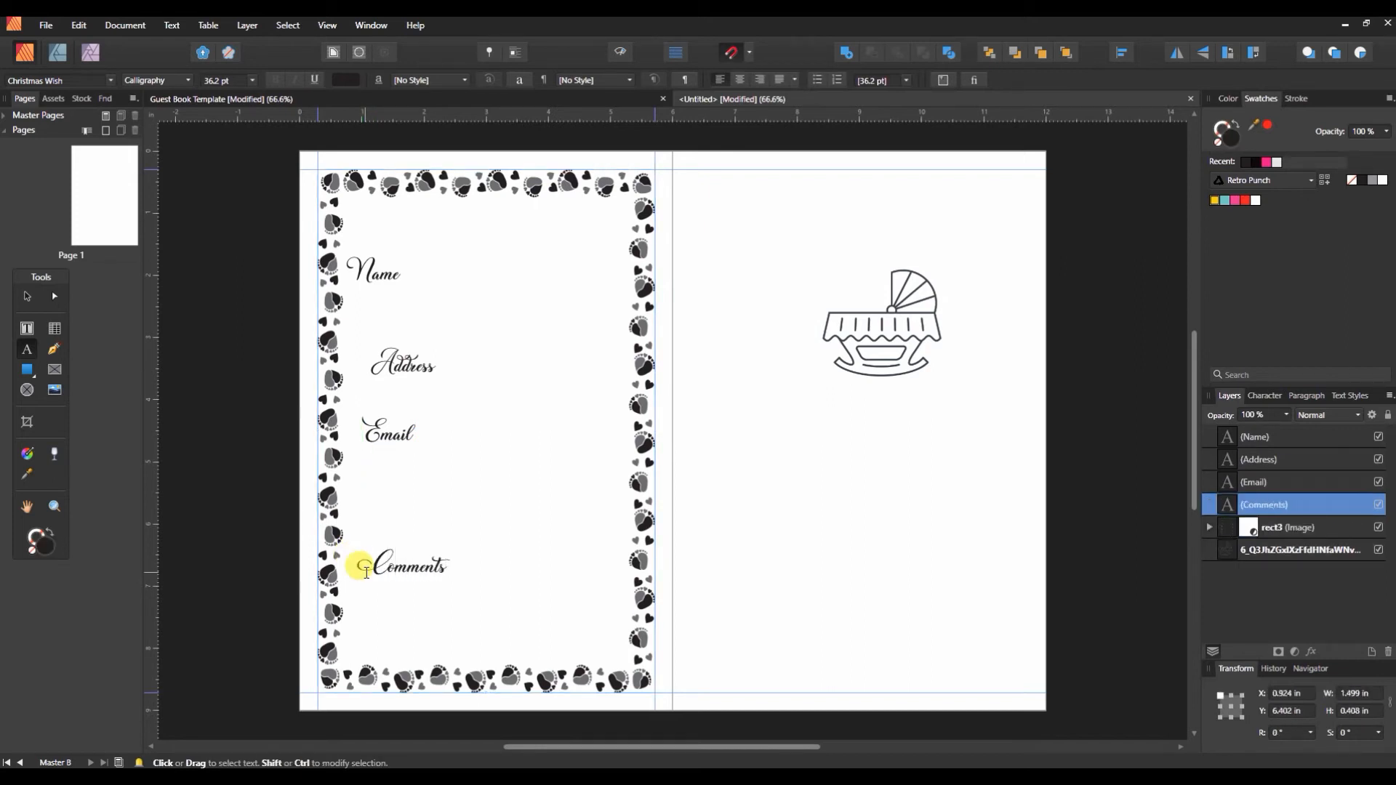
pyautogui.press('Escape')
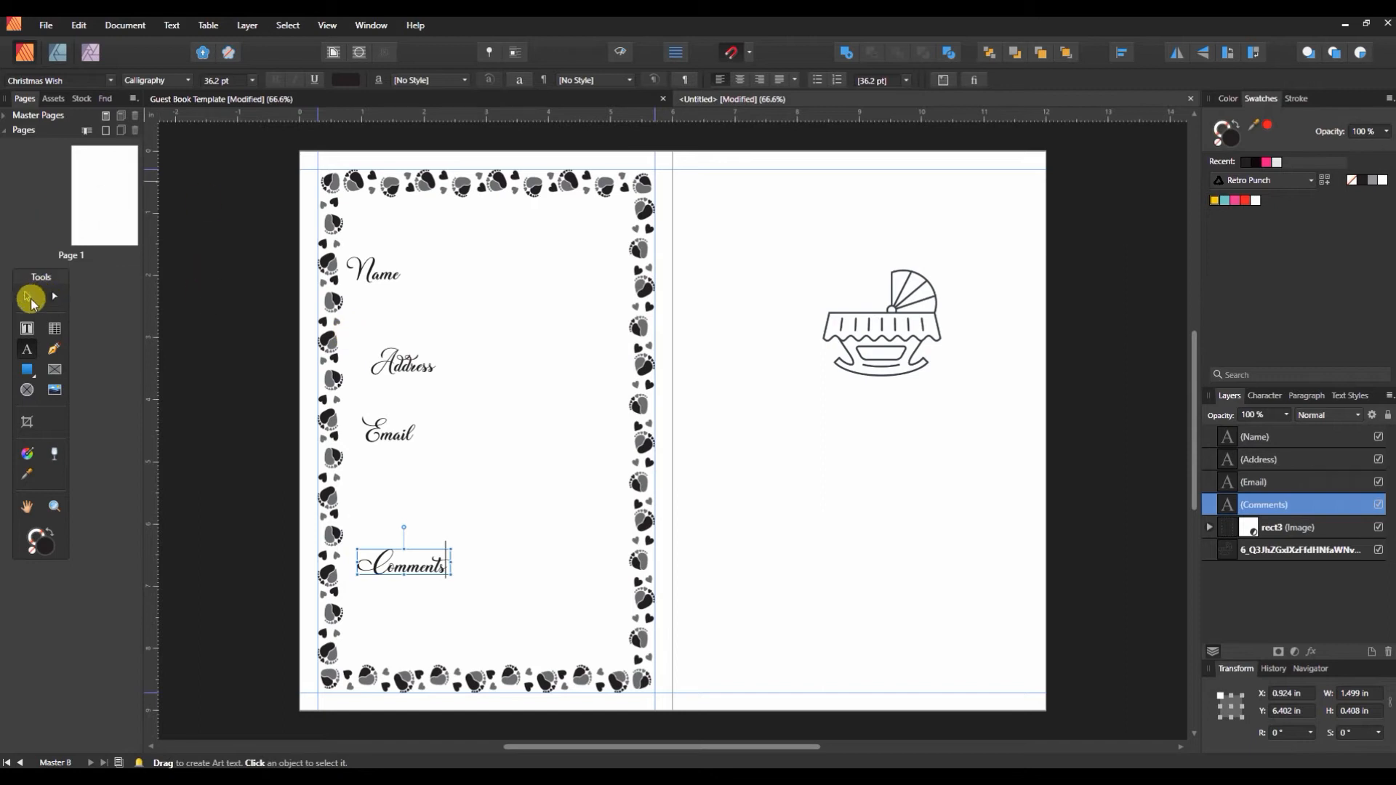
# - Place the floating tool palette beside the spread, then move the Name label slightly higher and the Address label up toward the frame's left border
pyautogui.moveTo(27, 284); pyautogui.dragTo(193, 237)
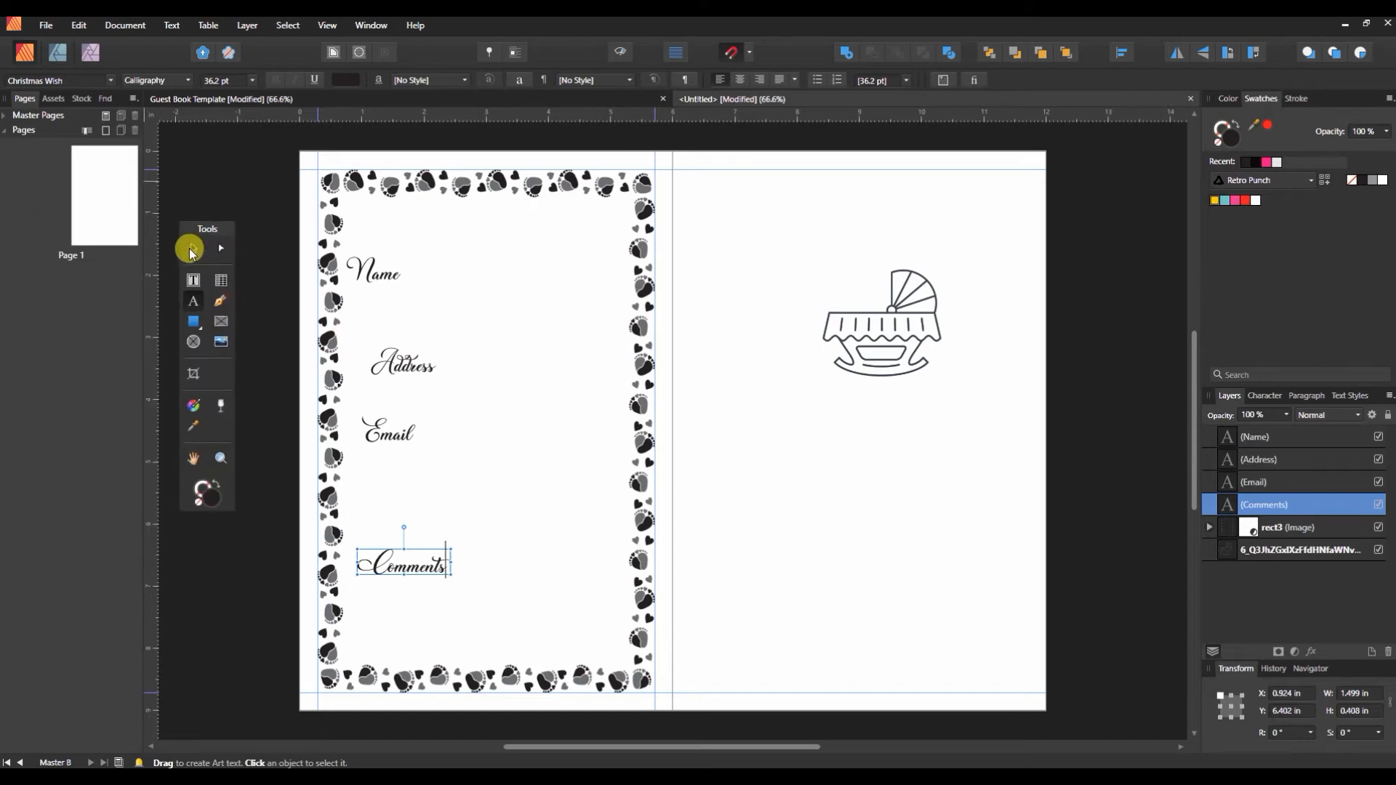
pyautogui.click(193, 247)
pyautogui.moveTo(384, 279)
pyautogui.mouseDown()
pyautogui.moveTo(390, 249)
pyautogui.moveTo(386, 272)
pyautogui.mouseUp()
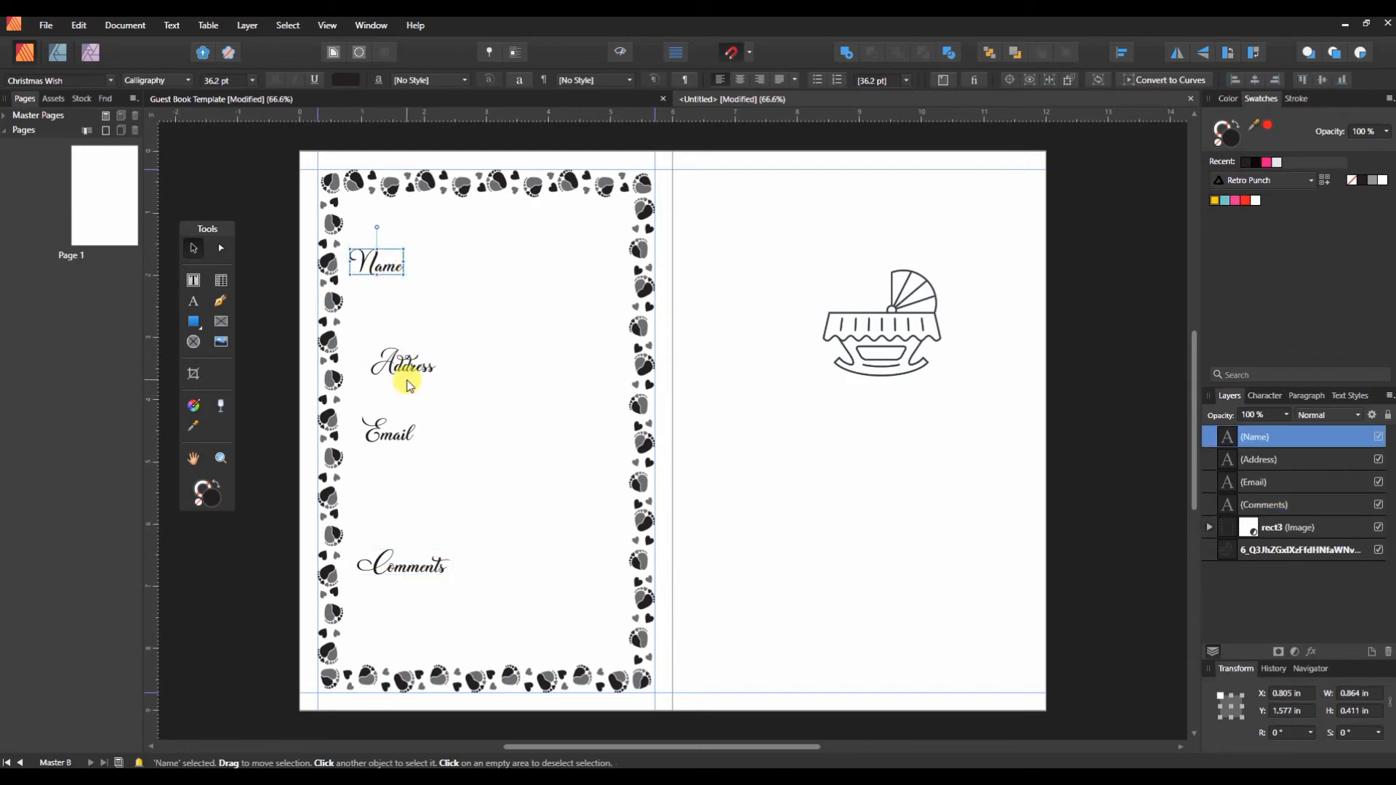
pyautogui.moveTo(390, 267); pyautogui.dragTo(393, 262)
pyautogui.moveTo(395, 361)
pyautogui.mouseDown()
pyautogui.moveTo(373, 330)
pyautogui.moveTo(384, 348)
pyautogui.mouseUp()
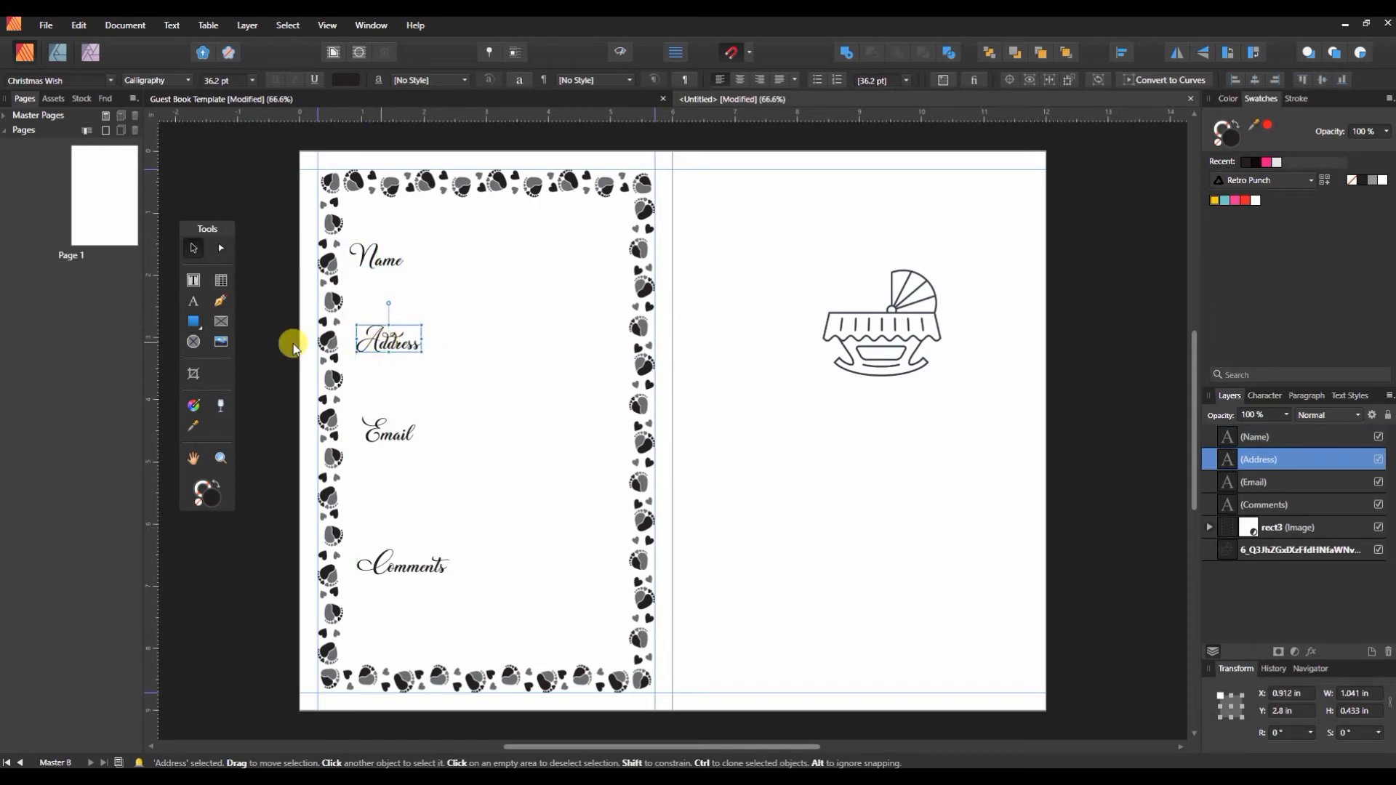
# - Add a vertical guide at the Name label's left edge and align the Address, Email and Comments labels to it
pyautogui.moveTo(156, 391); pyautogui.dragTo(350, 396)
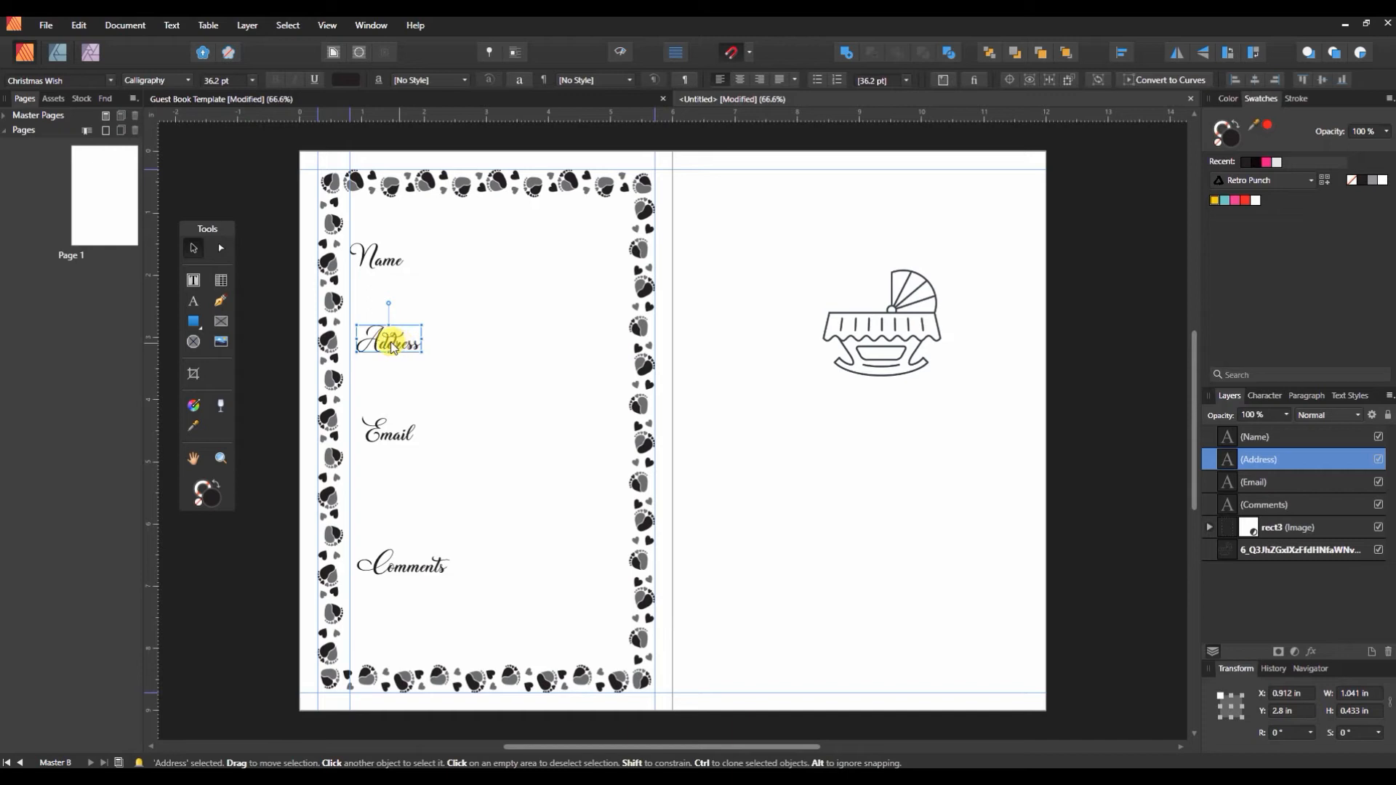
pyautogui.moveTo(403, 349); pyautogui.dragTo(393, 348)
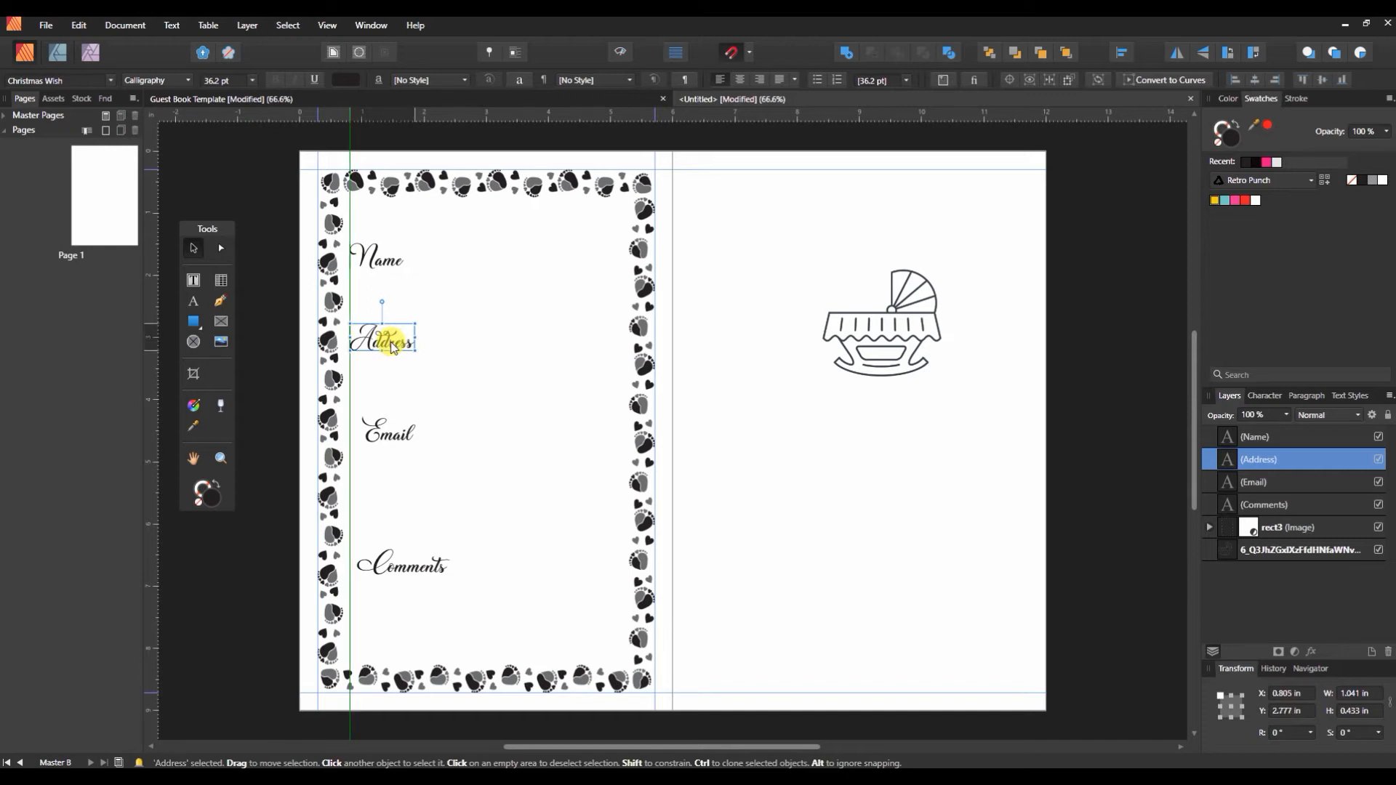
pyautogui.click(377, 437)
pyautogui.moveTo(377, 437); pyautogui.dragTo(368, 437)
pyautogui.click(386, 565)
pyautogui.moveTo(386, 567); pyautogui.dragTo(384, 571)
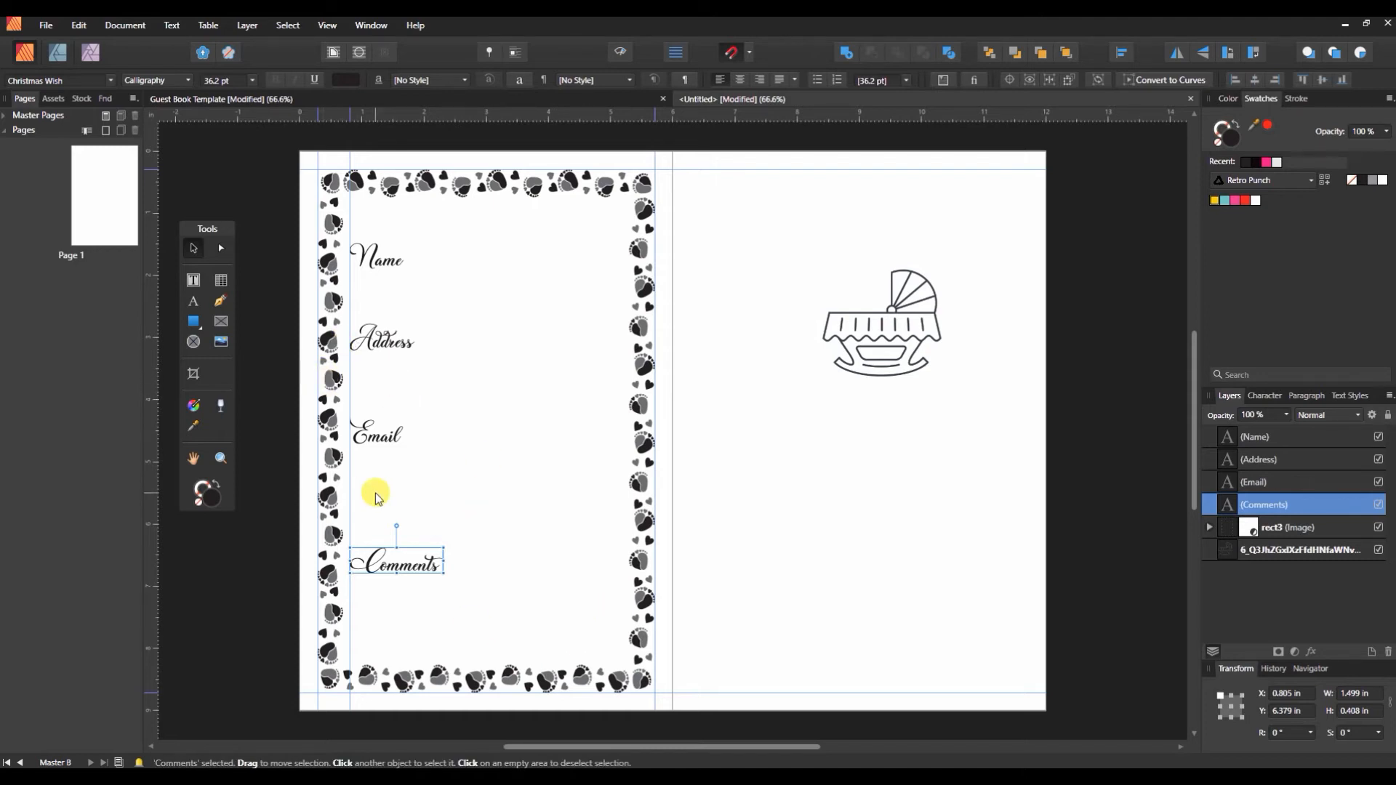
# - Draw a straight horizontal writing line about 4.37 in long below the Comments label with the Pen tool, using a black 2 pt stroke
pyautogui.click(219, 304)
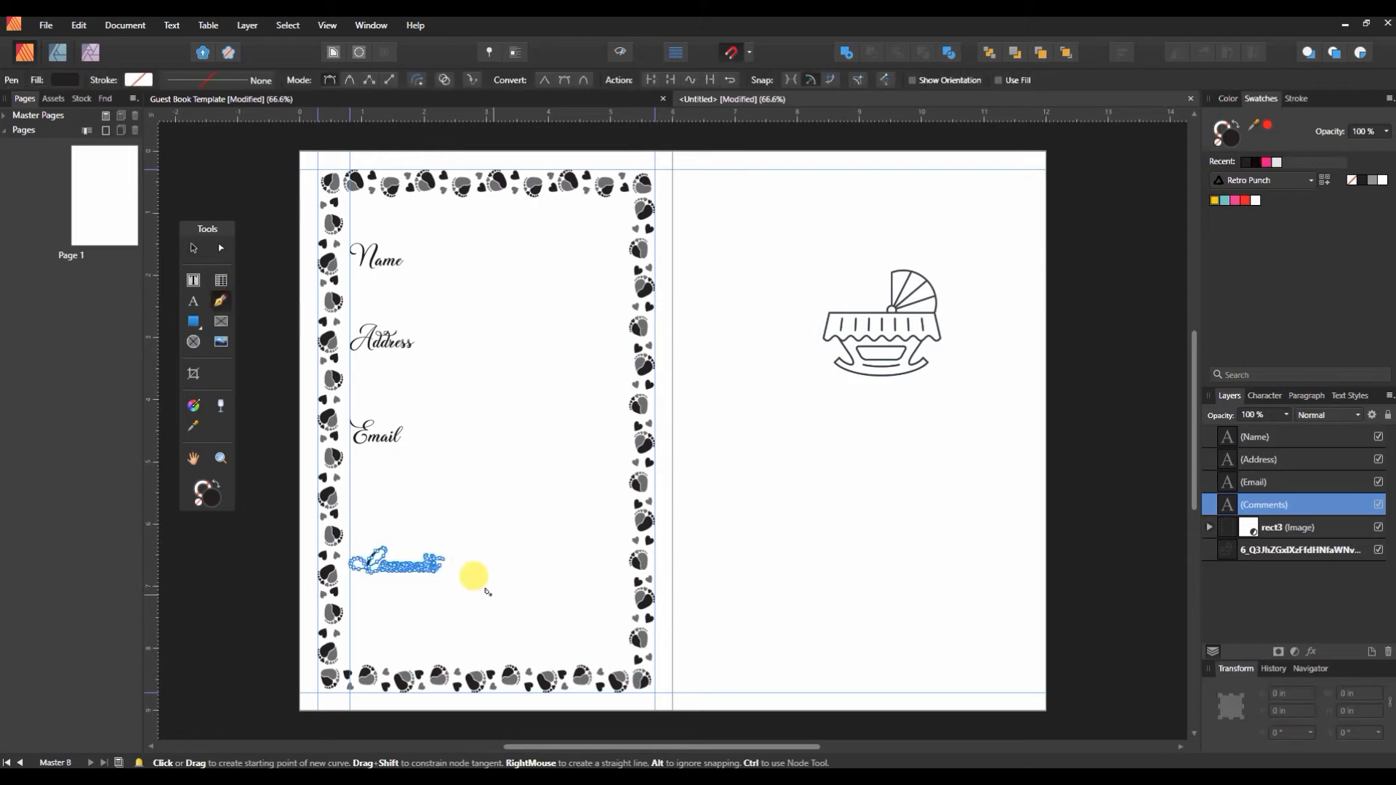
pyautogui.click(195, 248)
pyautogui.click(349, 391)
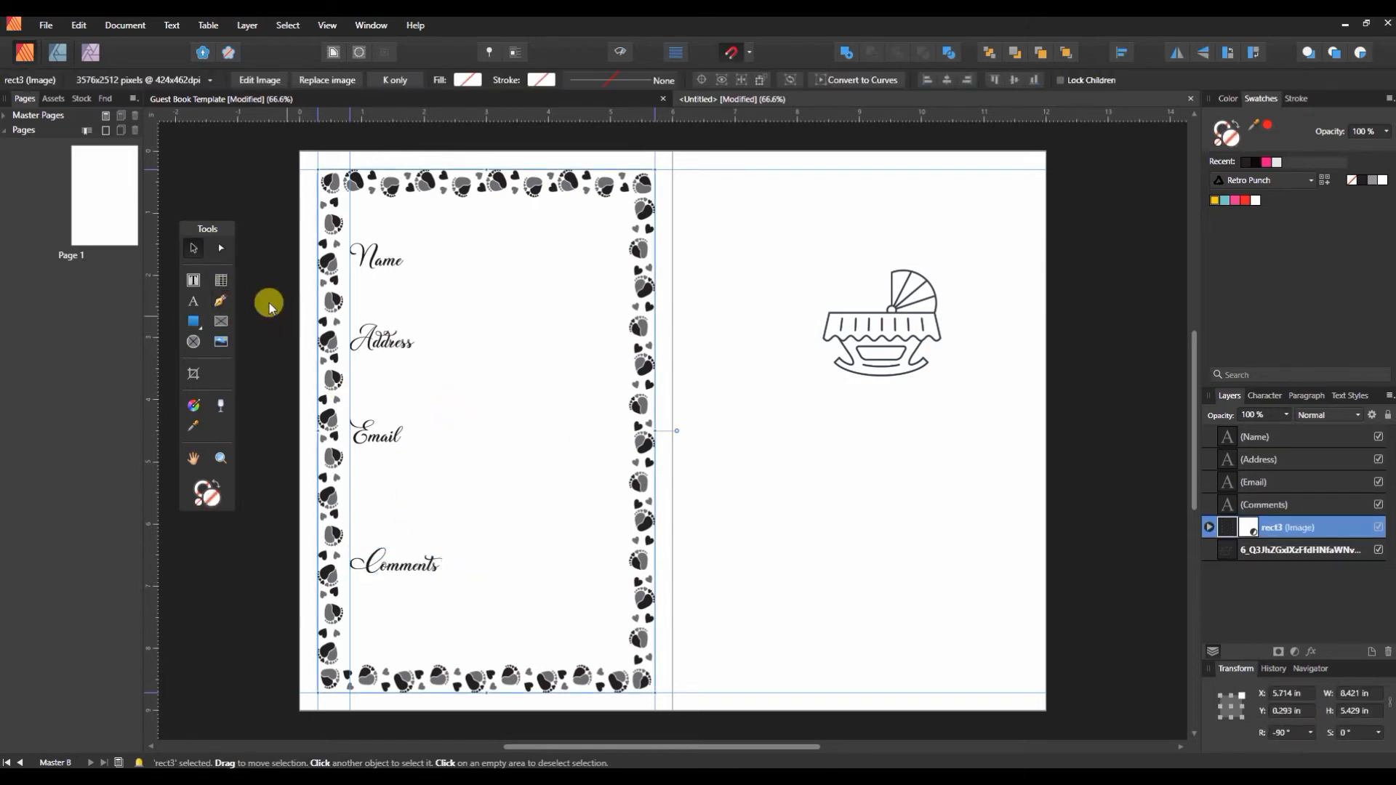
pyautogui.click(219, 304)
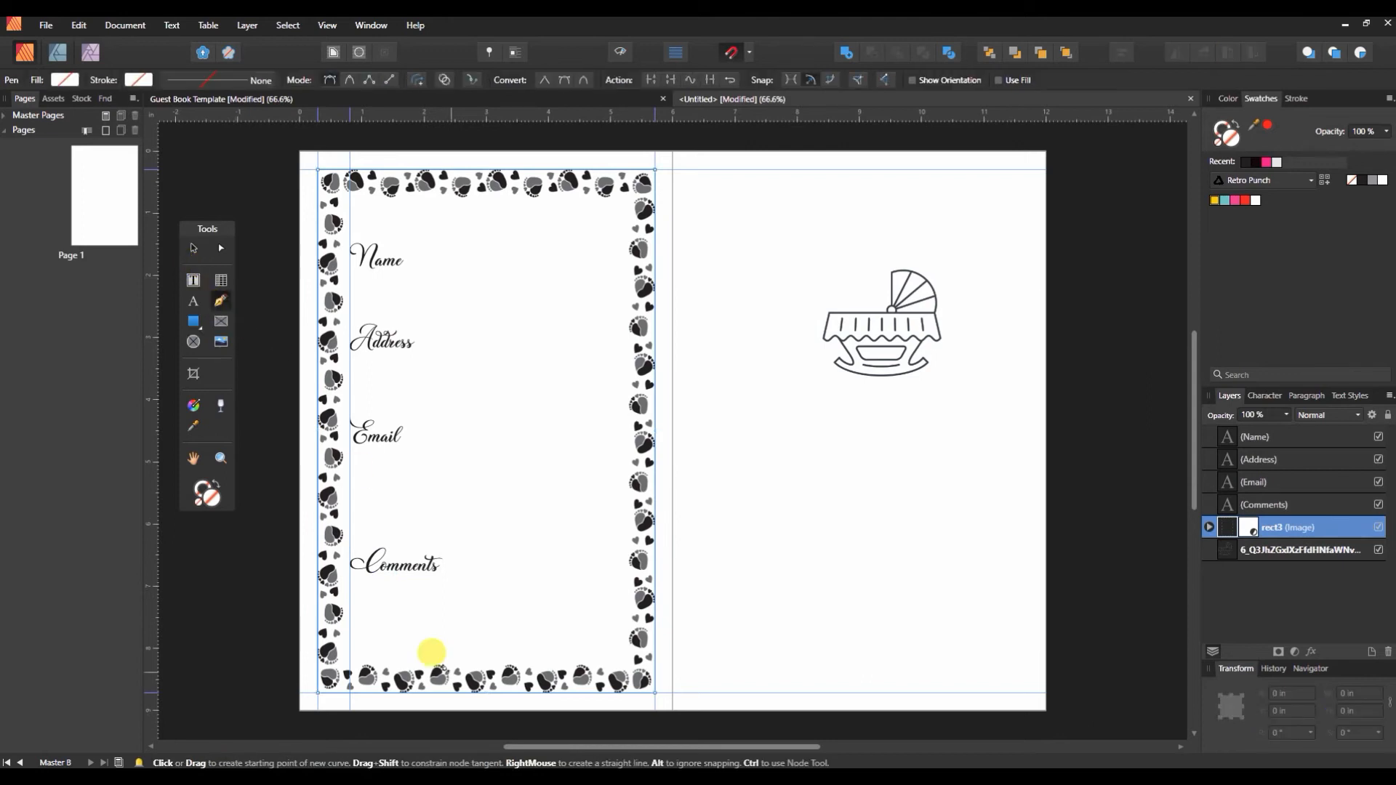
pyautogui.click(346, 595)
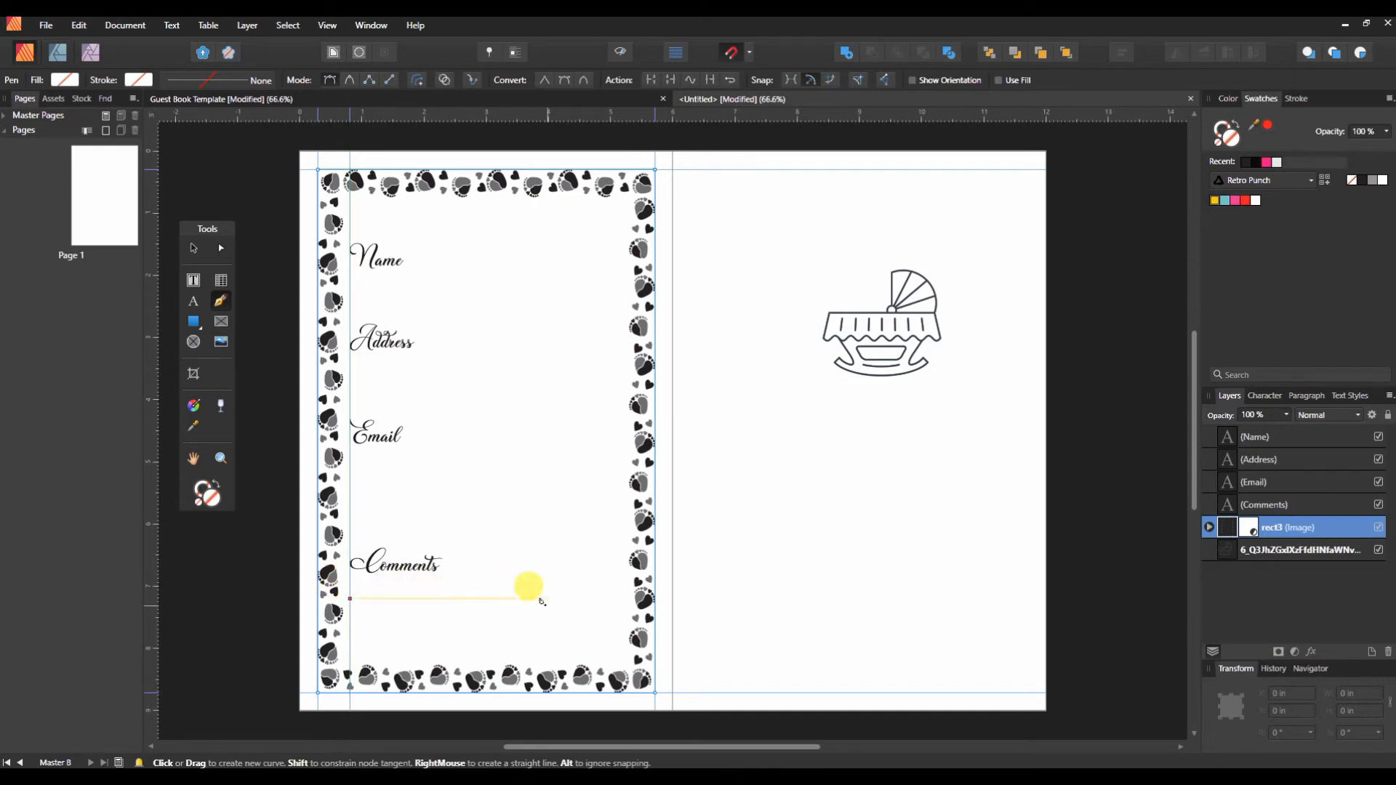
pyautogui.click(616, 599)
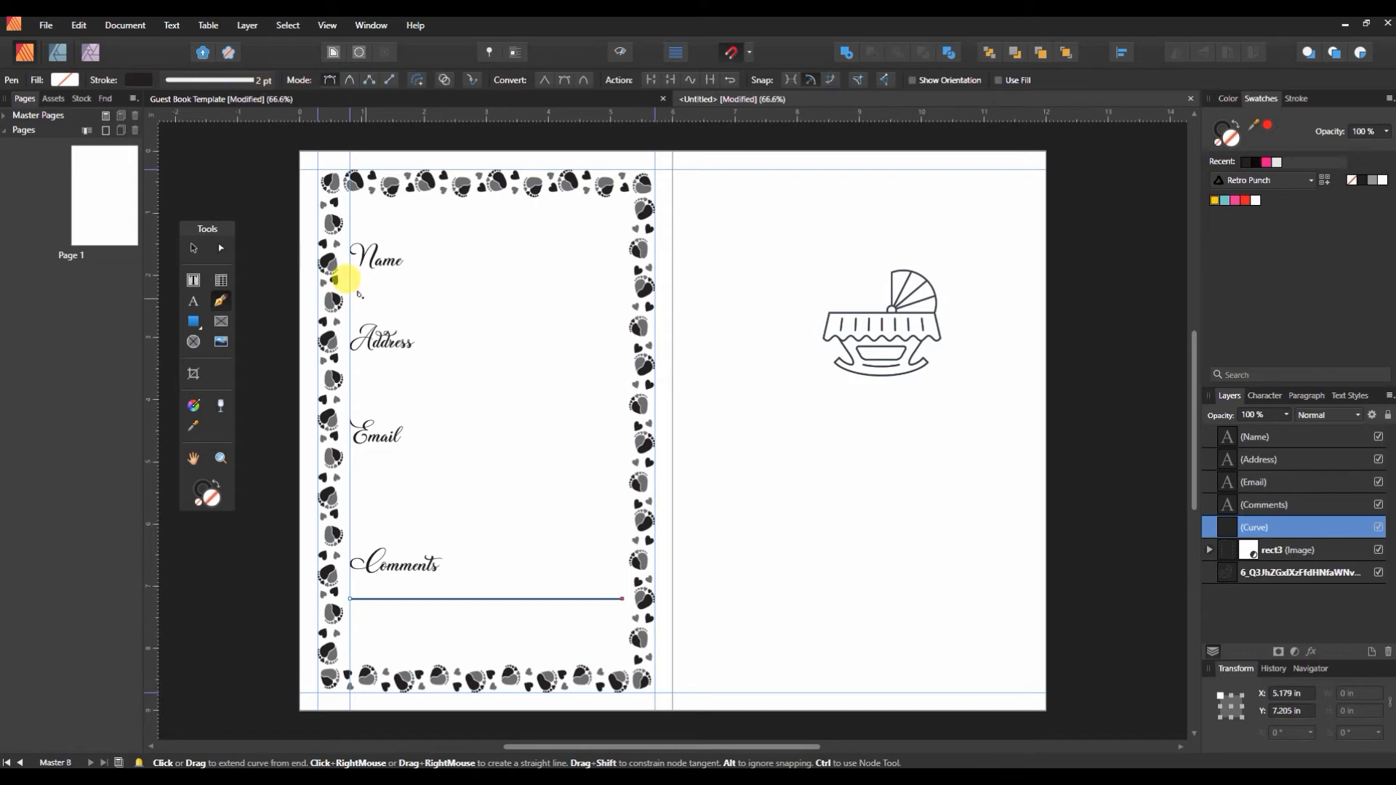
# - Duplicate the writing line twice and place the copies below it at Y positions of about 7.53 in and 7.89 in
pyautogui.press('ctrl')
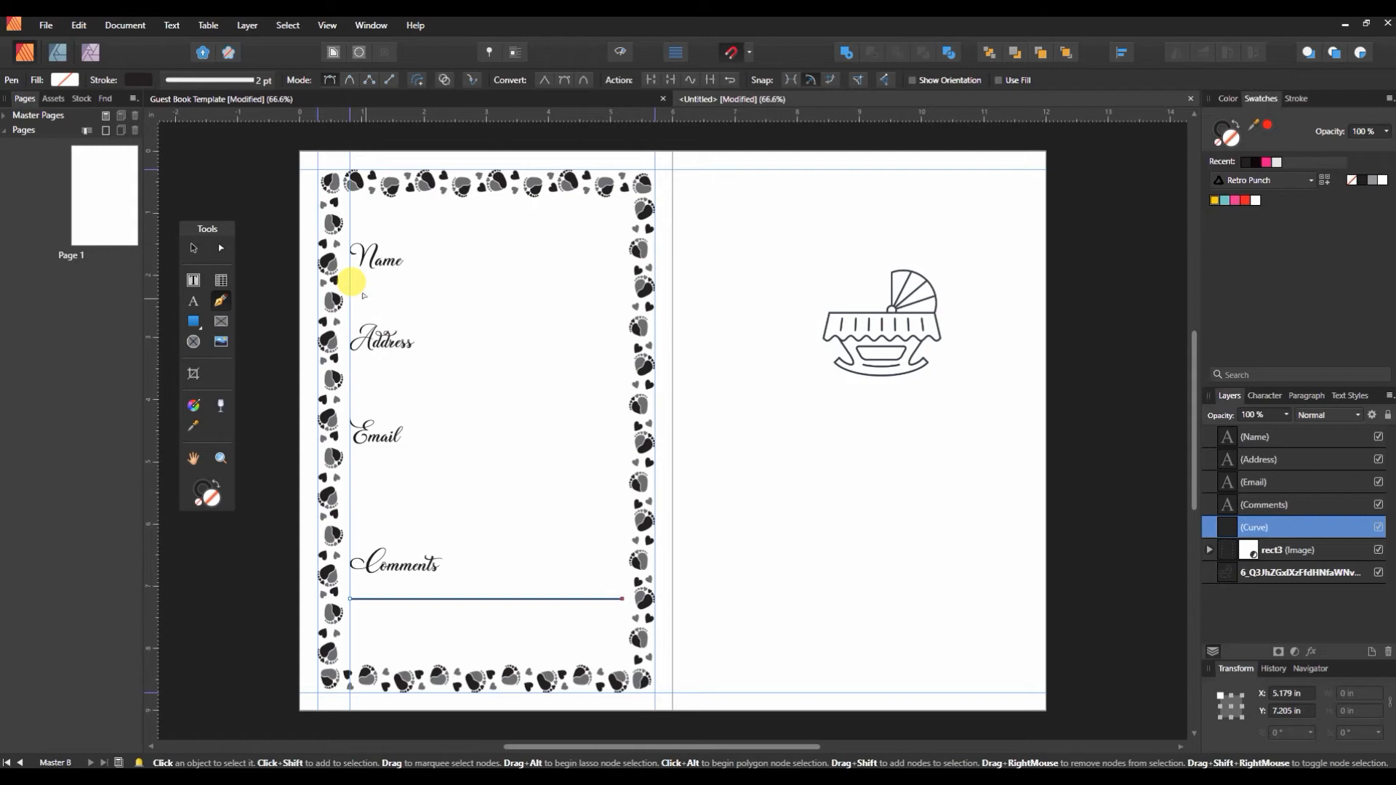
pyautogui.hotkey('ctrl', 'j')
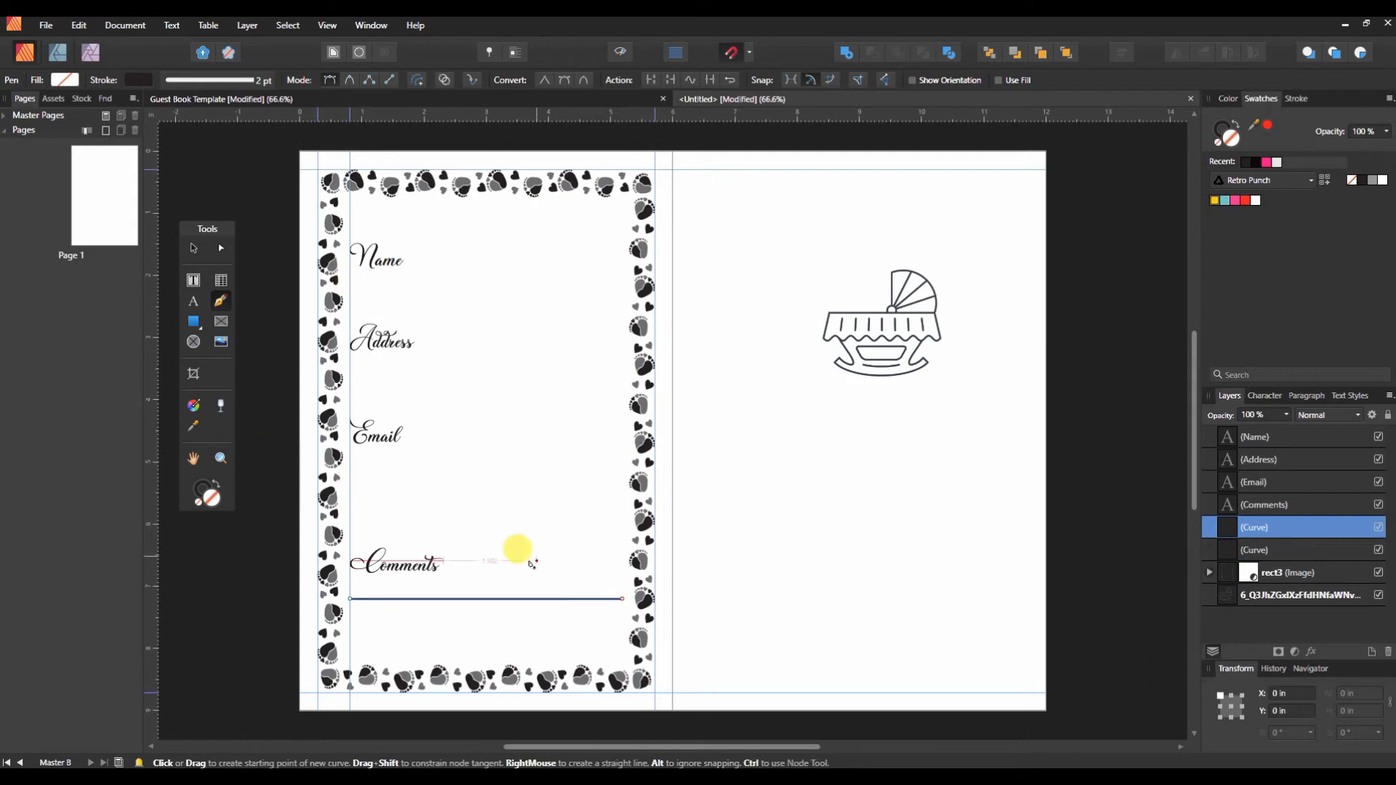
pyautogui.click(194, 248)
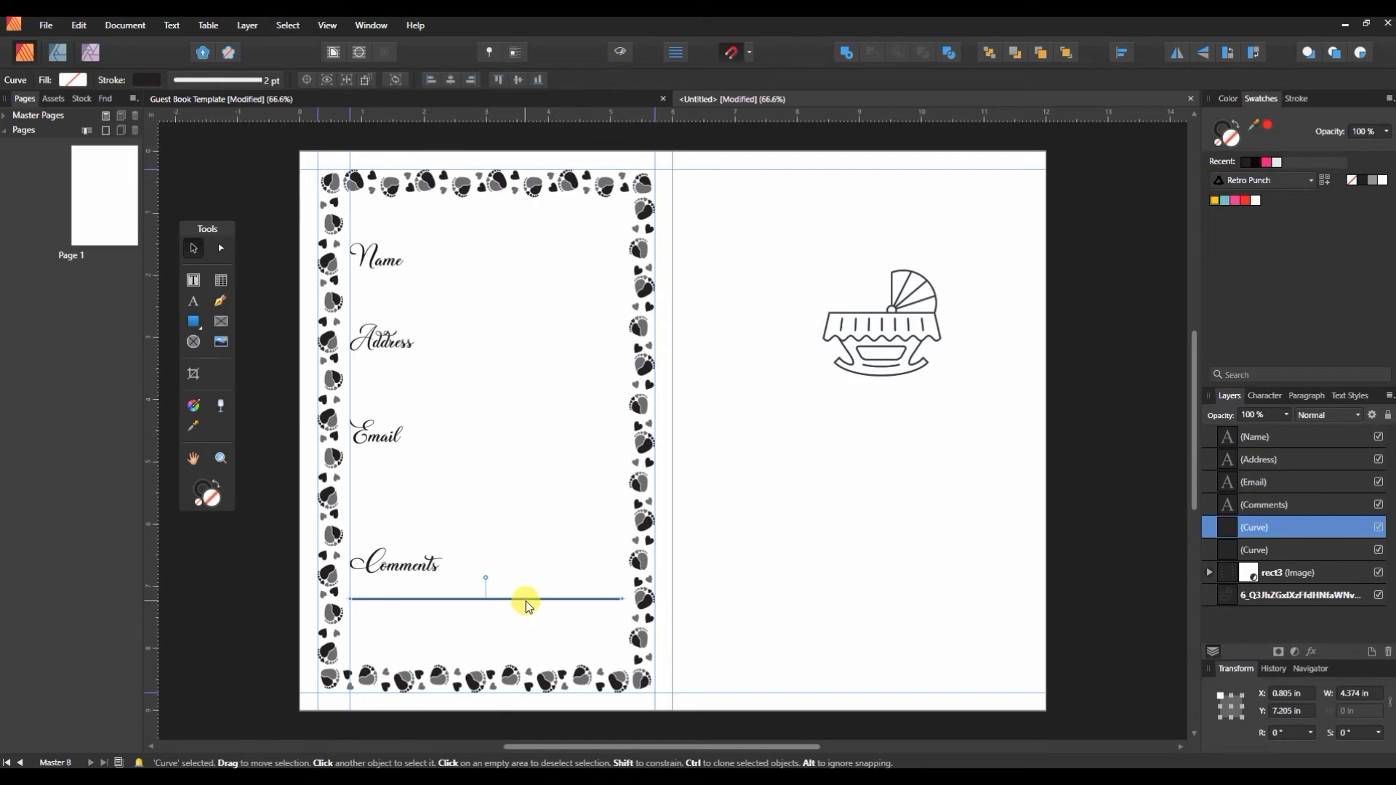
pyautogui.moveTo(525, 601); pyautogui.dragTo(523, 625)
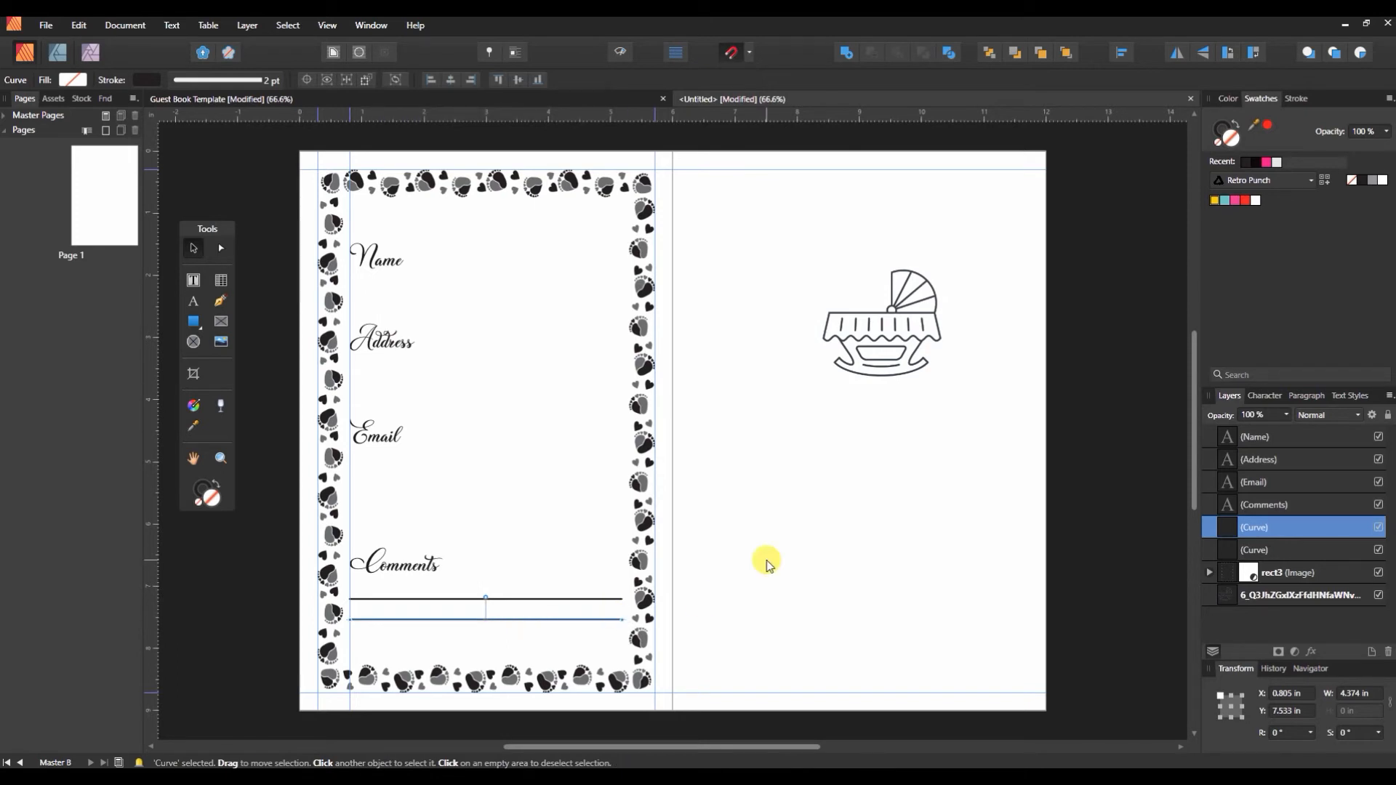
pyautogui.hotkey('ctrl', 'j')
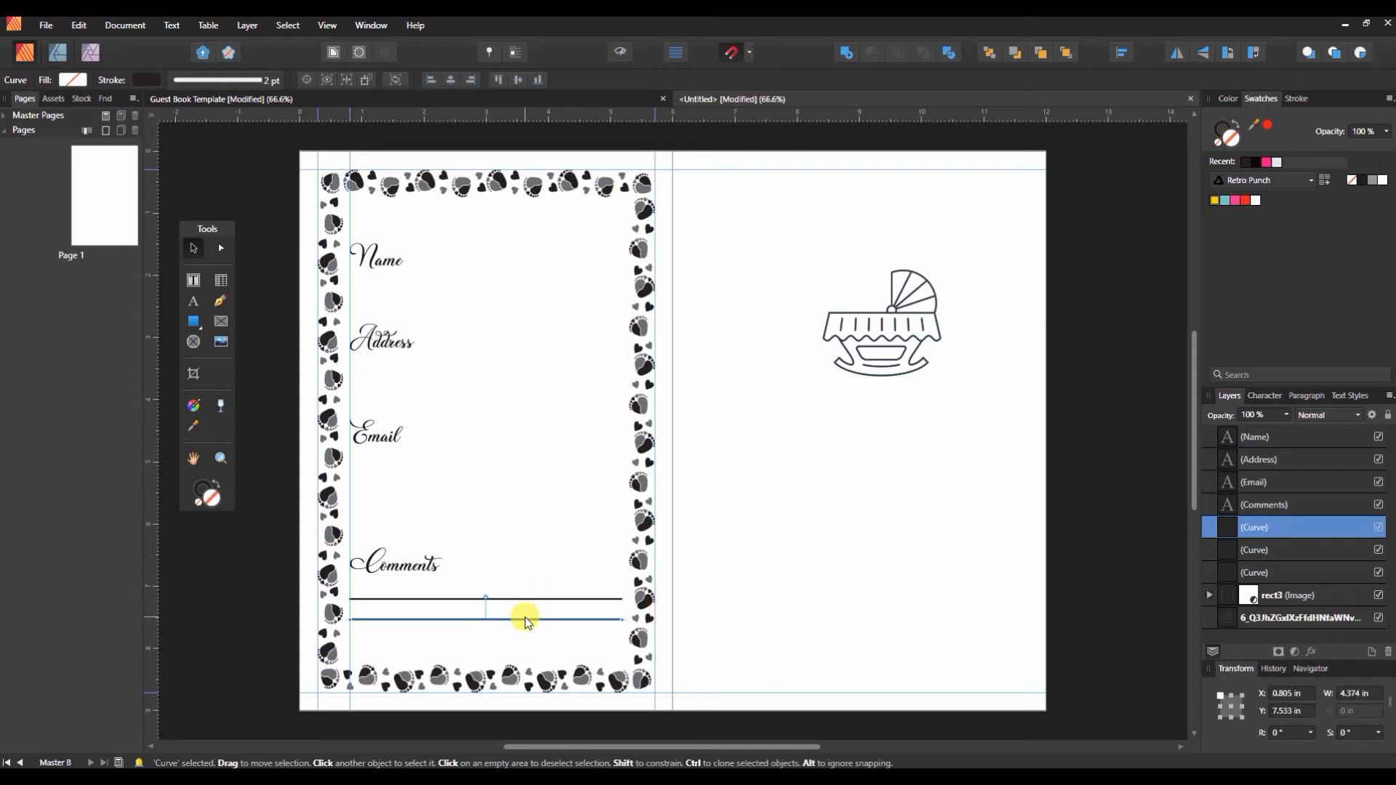
pyautogui.moveTo(525, 620); pyautogui.dragTo(500, 643)
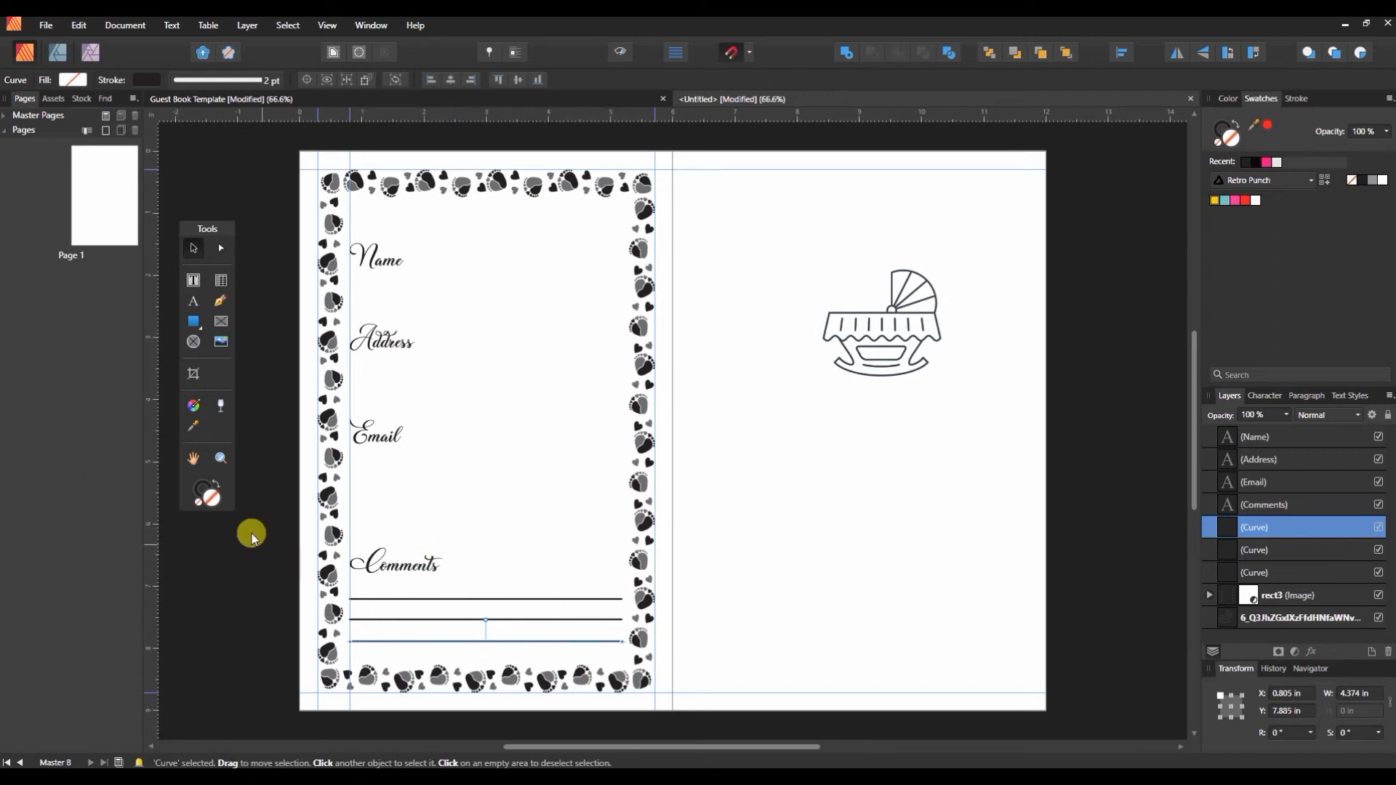
# - Draw a spacer rectangle about 0.93 by 0.33 in between the first two writing lines, with a red Retro Punch fill and no stroke
pyautogui.click(193, 321)
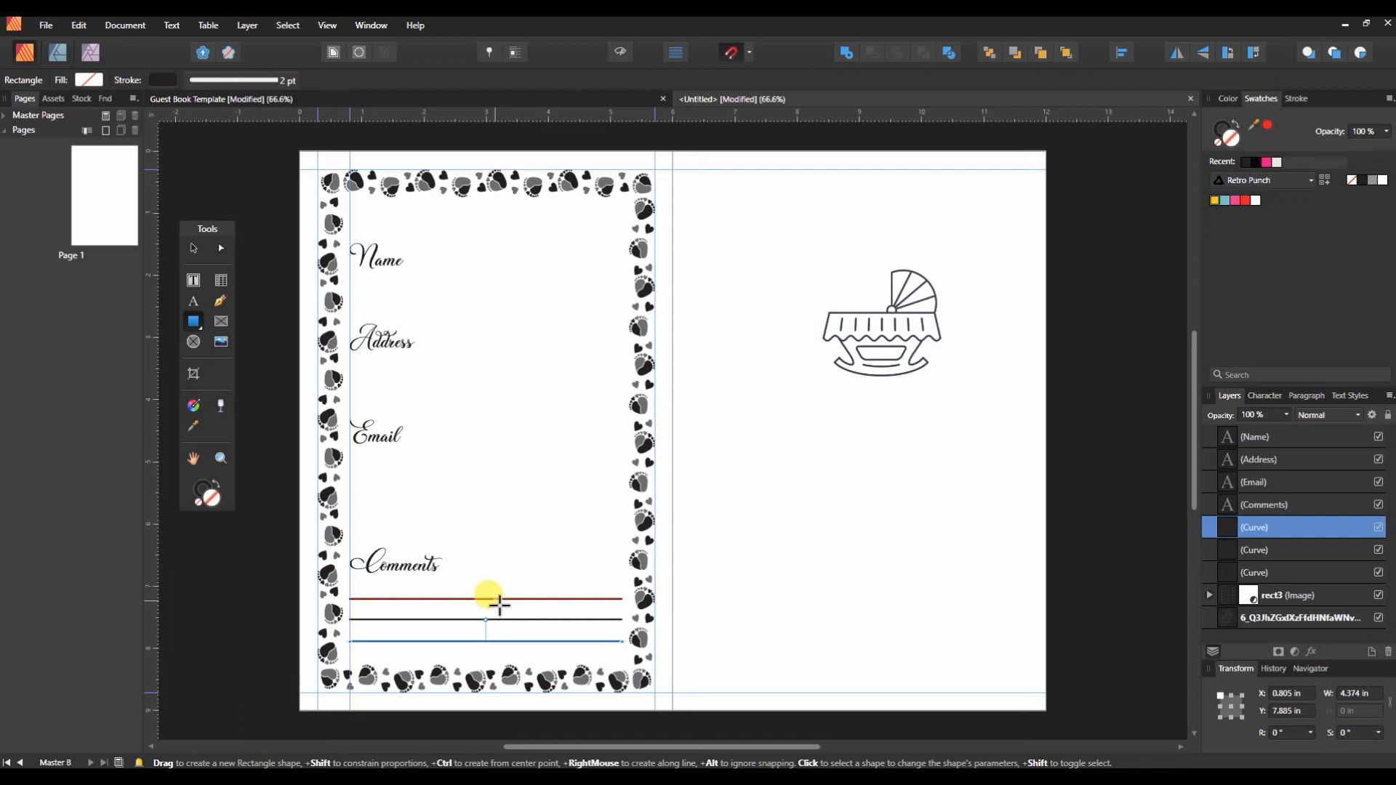
pyautogui.moveTo(497, 599); pyautogui.dragTo(554, 620)
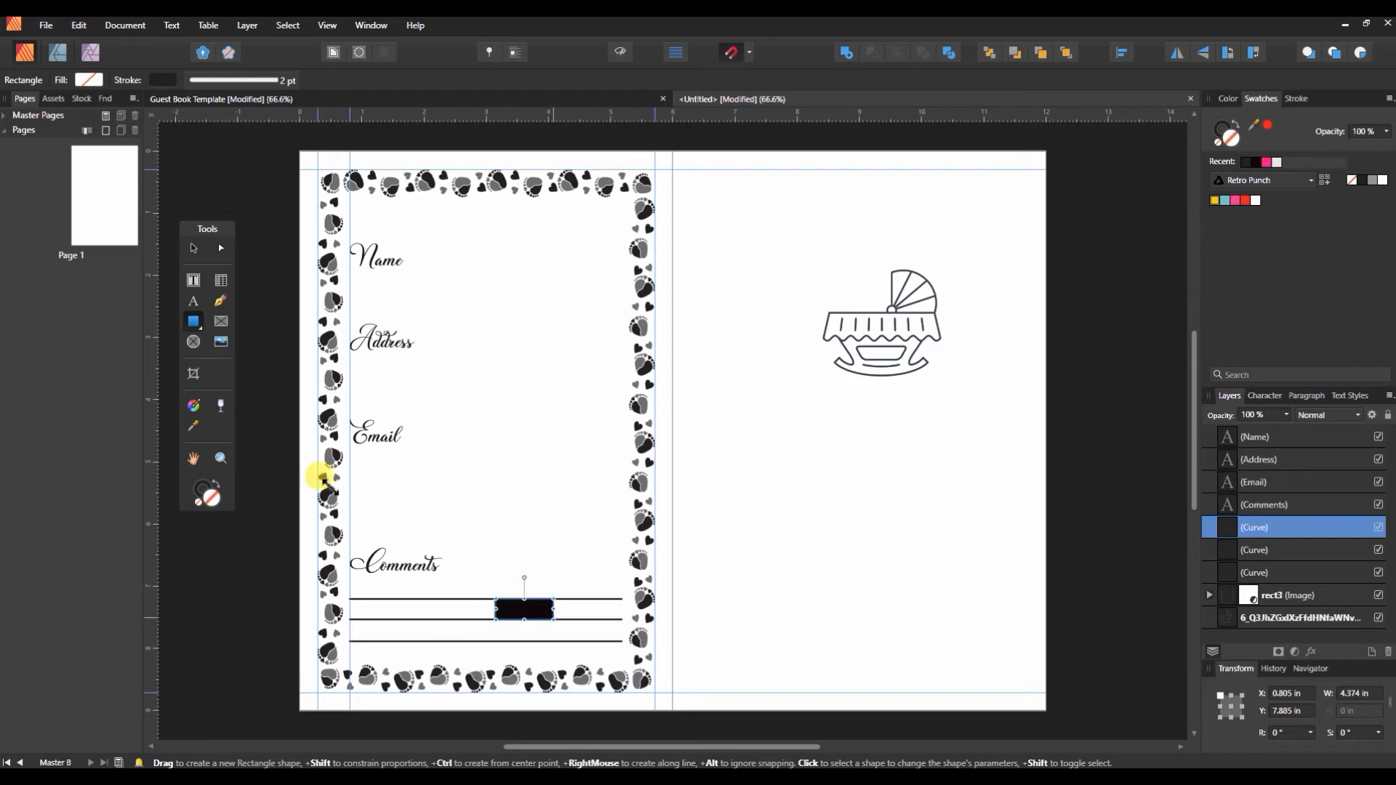
pyautogui.click(163, 79)
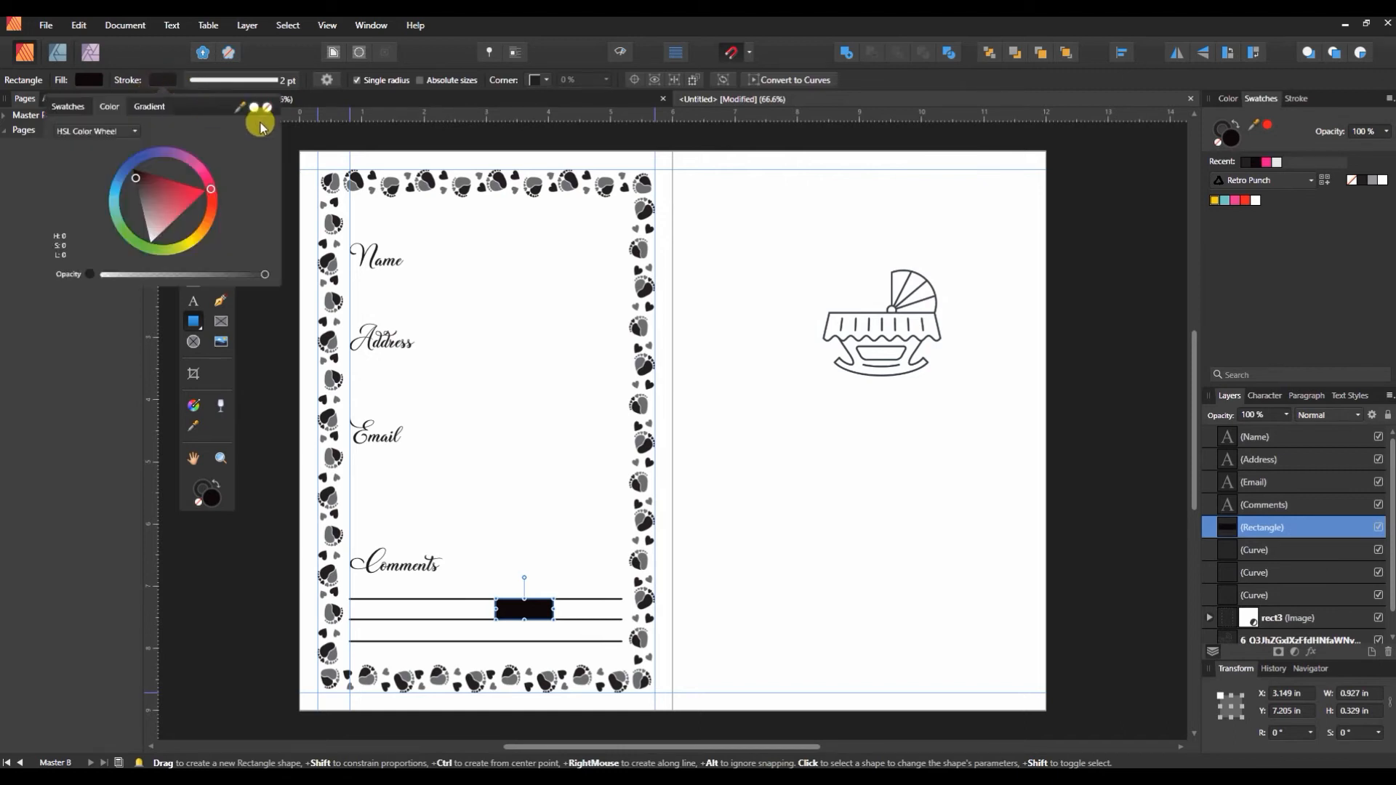
pyautogui.click(154, 79)
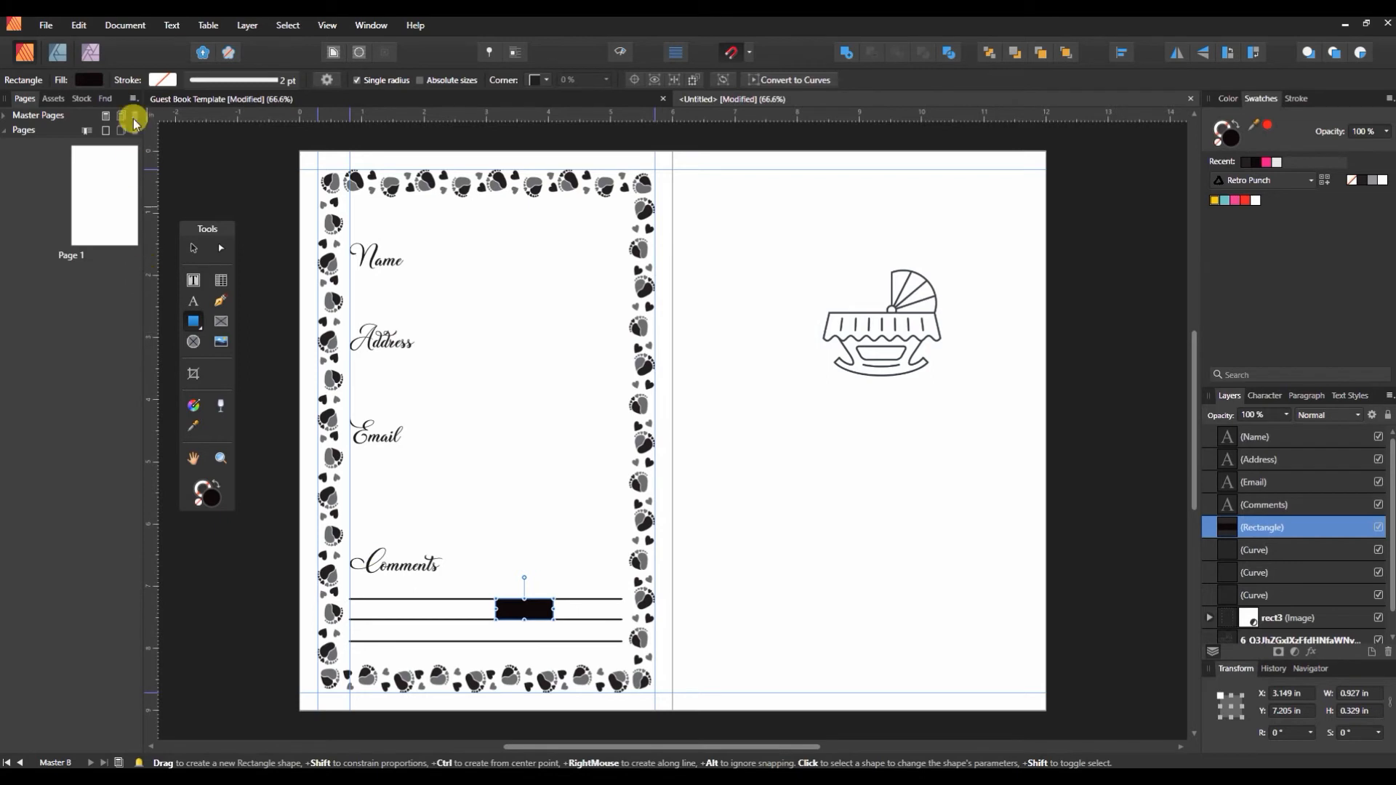
pyautogui.click(93, 84)
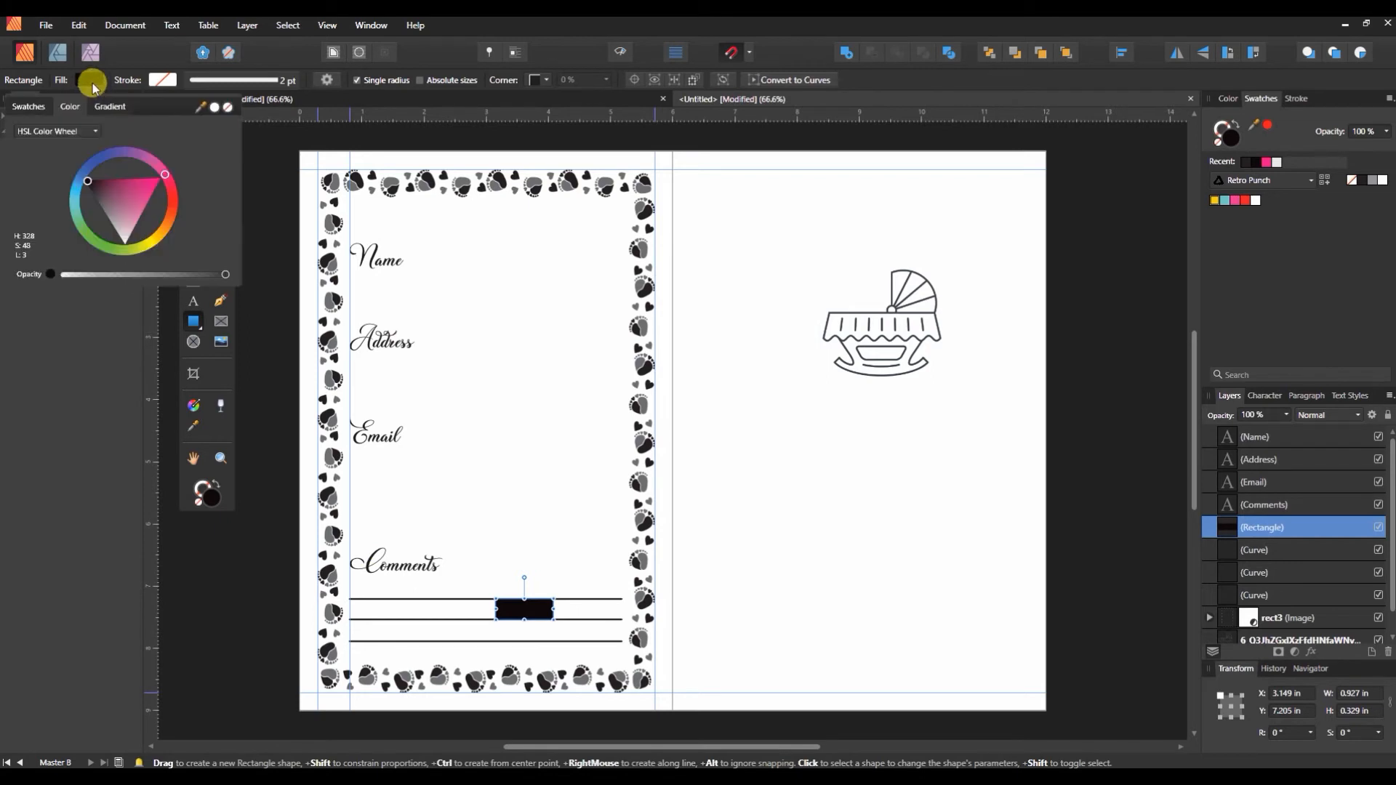
pyautogui.click(28, 106)
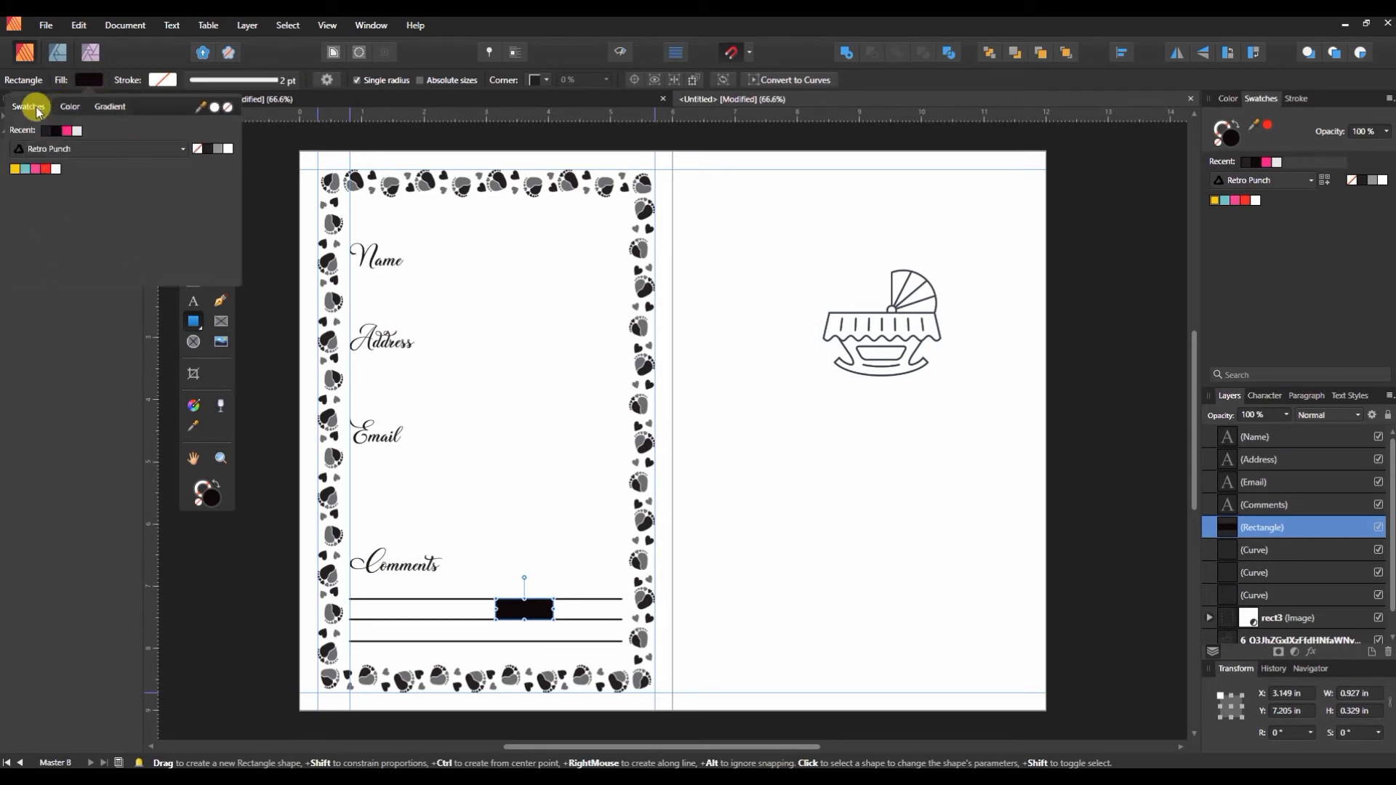
pyautogui.click(44, 171)
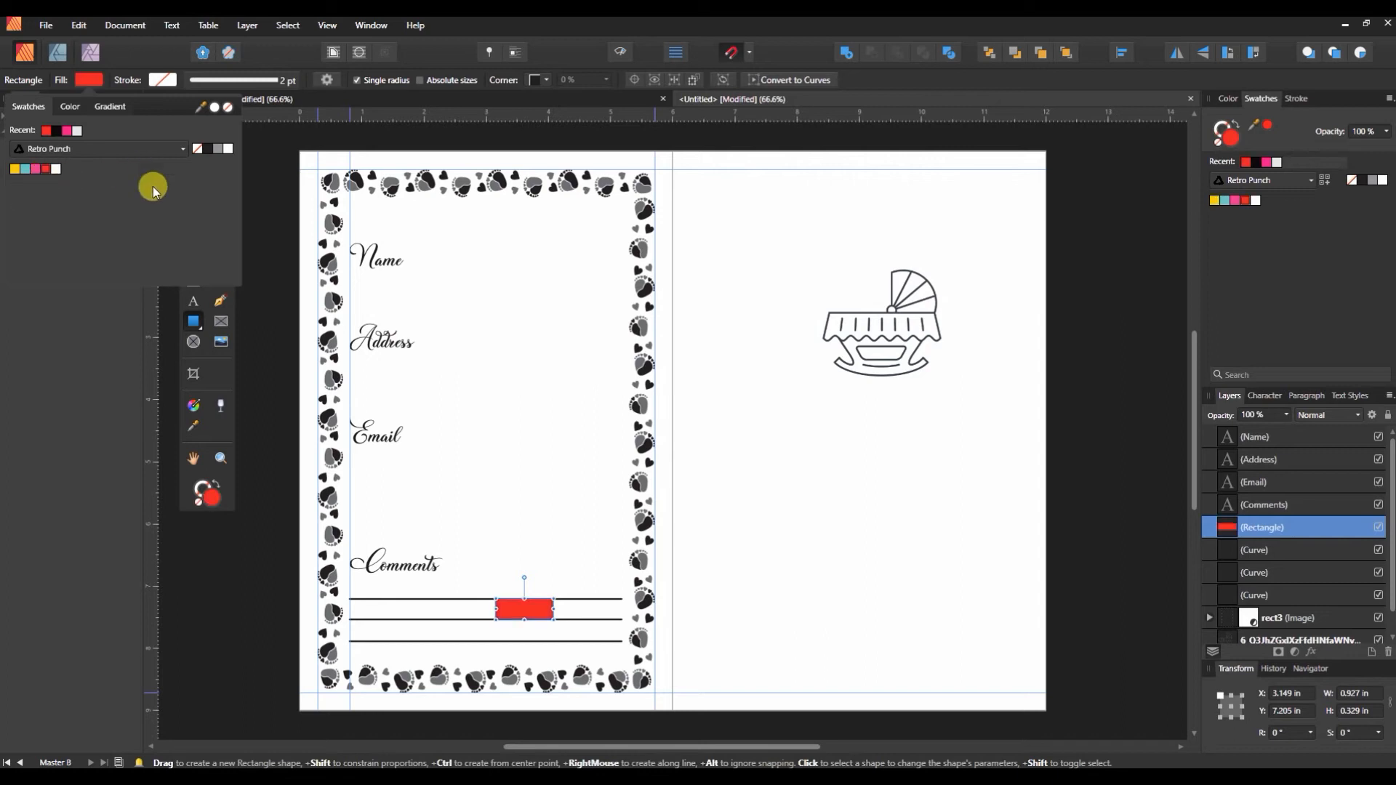
pyautogui.click(167, 84)
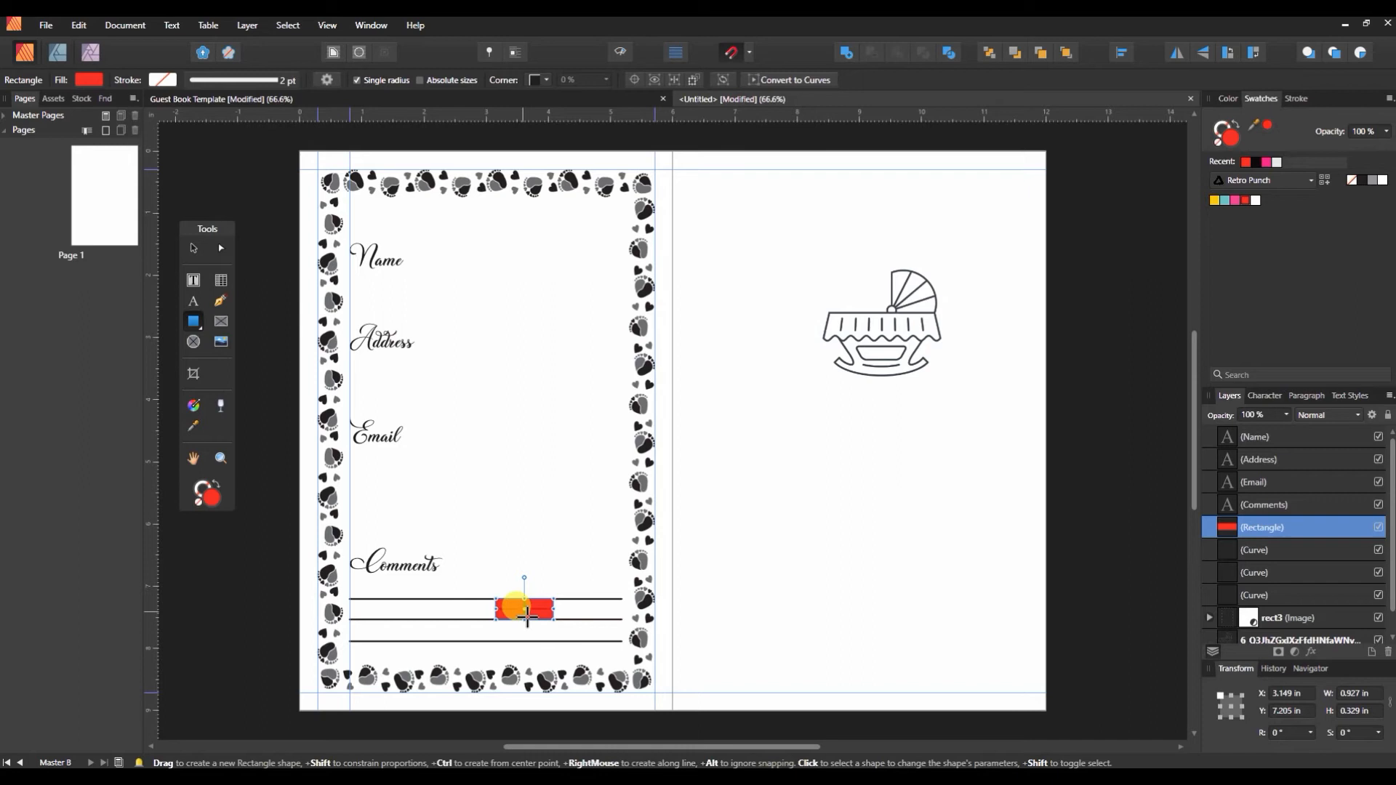
# - Move the red spacer rectangle down so its top edge meets the second writing line
pyautogui.press('v')
pyautogui.moveTo(534, 608); pyautogui.dragTo(537, 629)
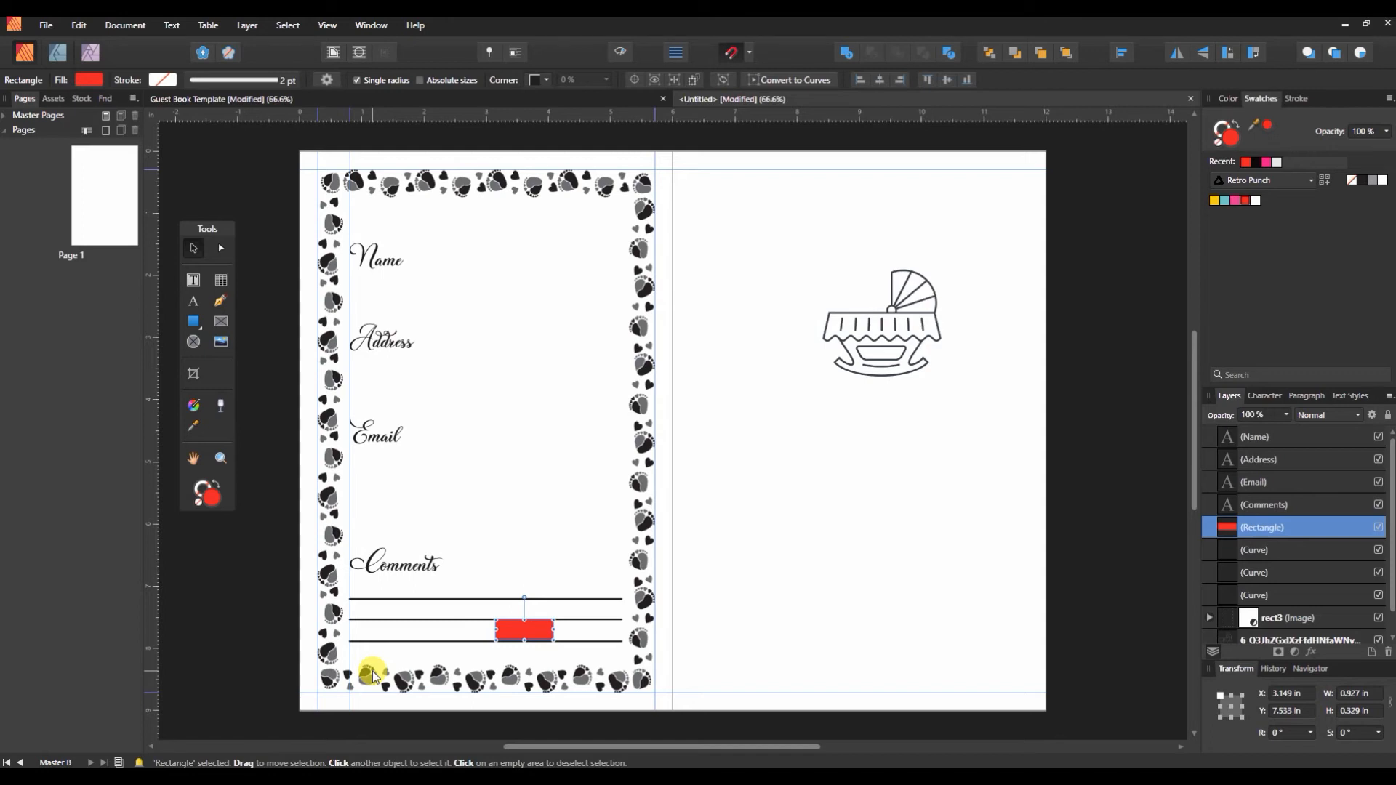
# - Delete the red spacer rectangle, then move the cradle between Email and Comments on the left page, scaled to about 2.18 by 1.75 in
pyautogui.press('Delete')
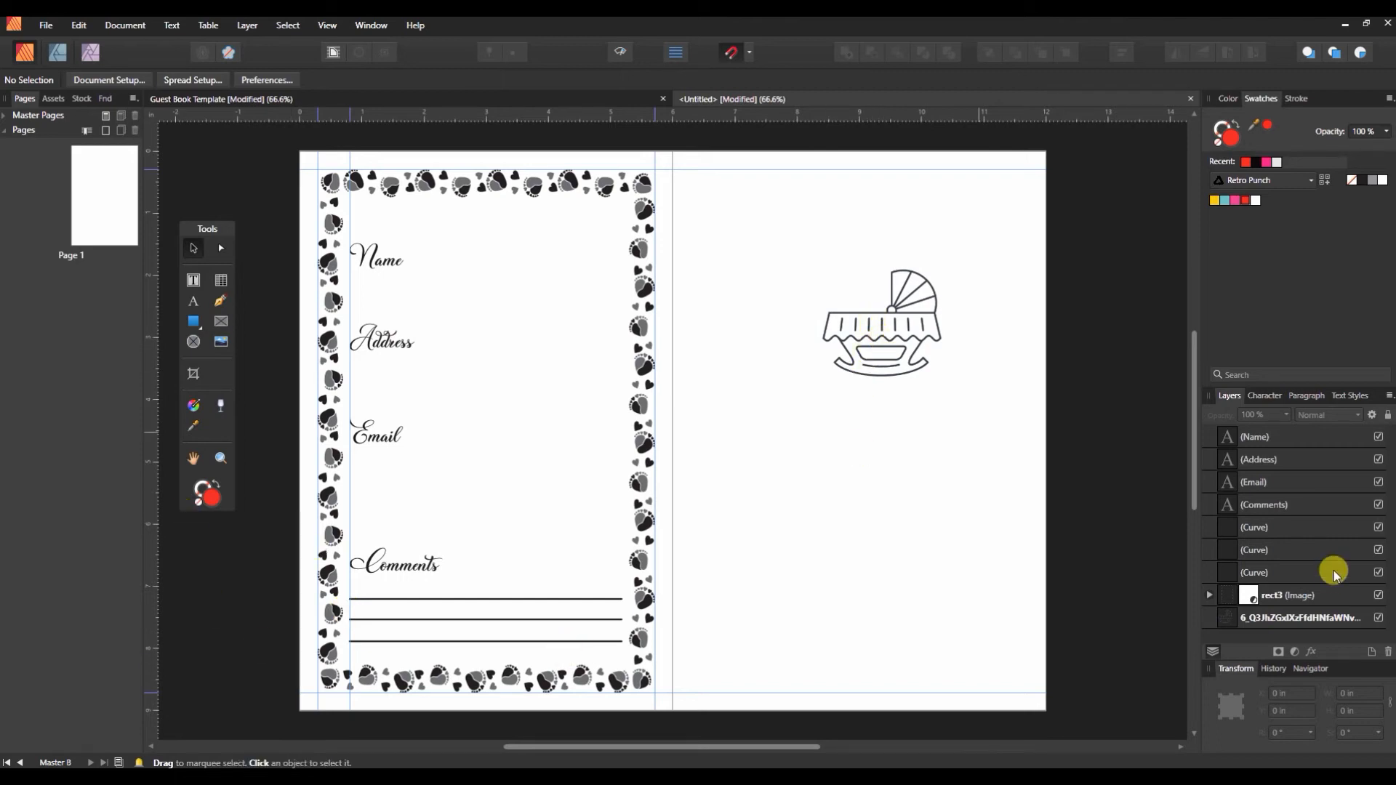
pyautogui.click(895, 309)
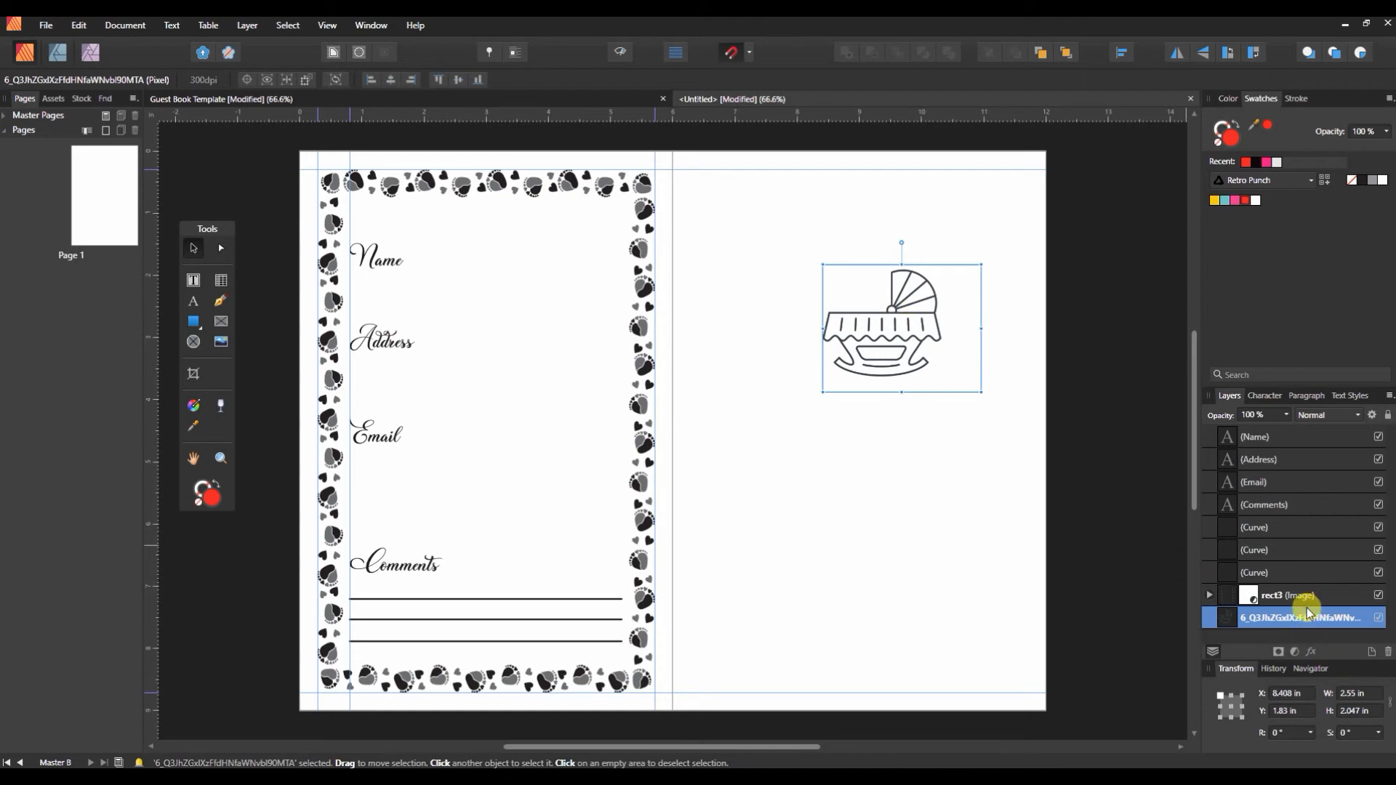
pyautogui.moveTo(901, 323); pyautogui.dragTo(477, 490)
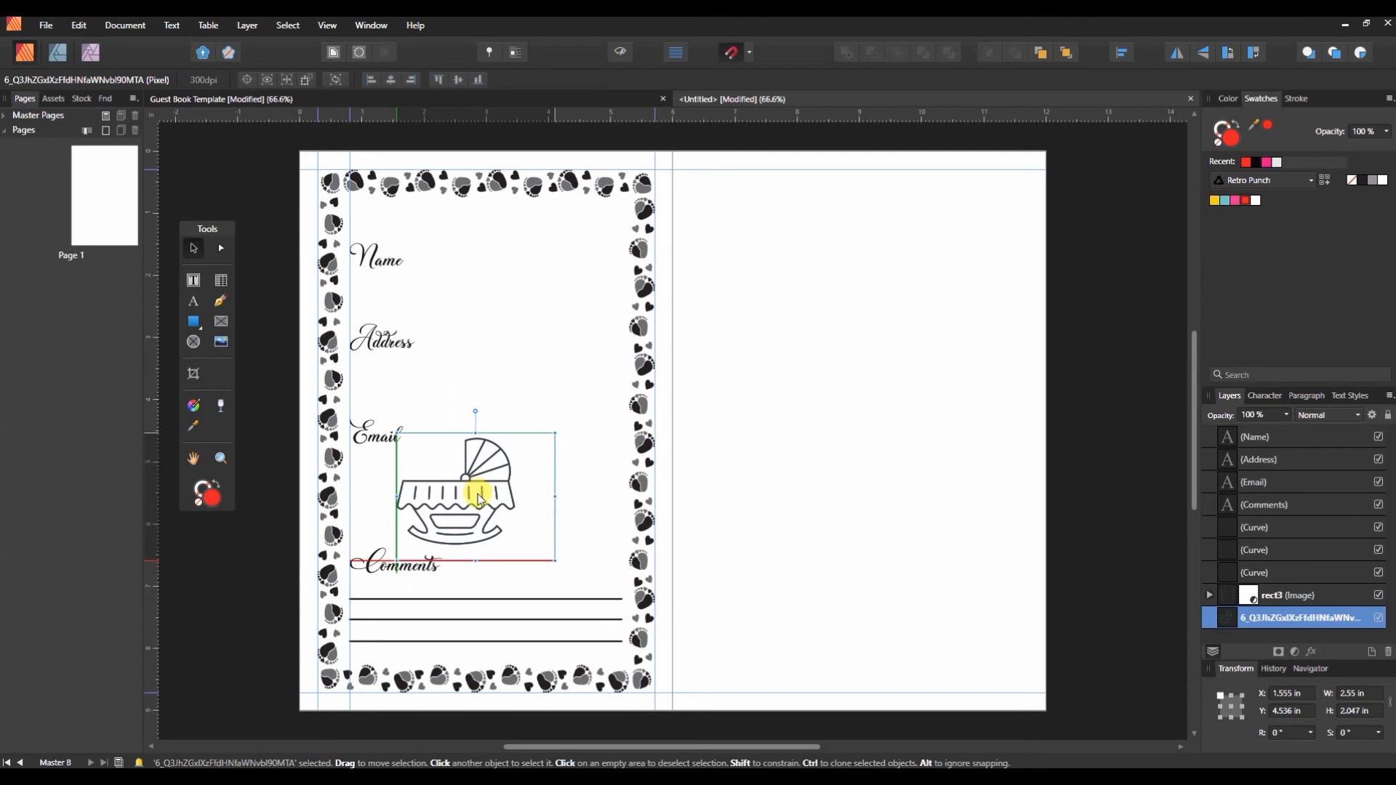
pyautogui.moveTo(555, 433); pyautogui.dragTo(540, 446)
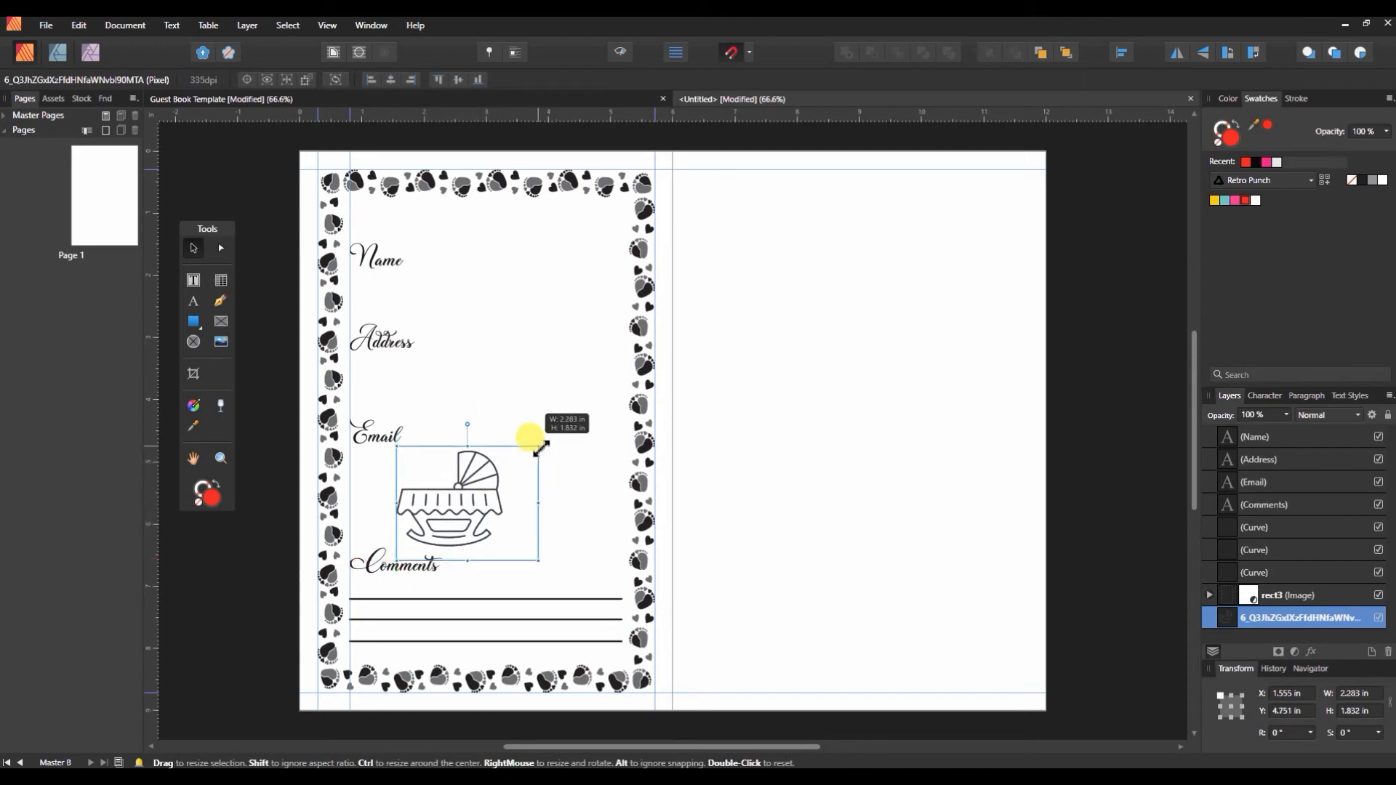
pyautogui.moveTo(480, 481); pyautogui.dragTo(498, 490)
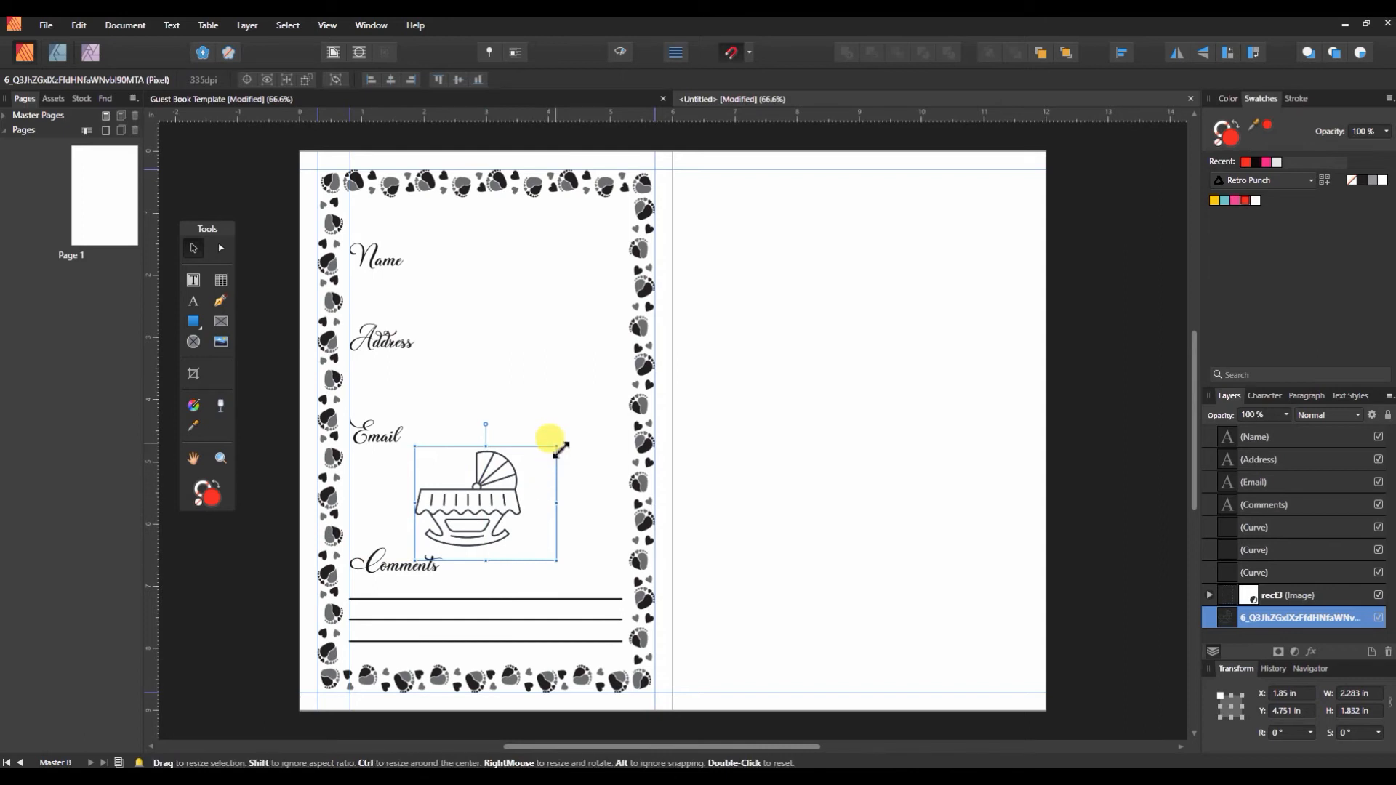
pyautogui.moveTo(557, 447); pyautogui.dragTo(550, 451)
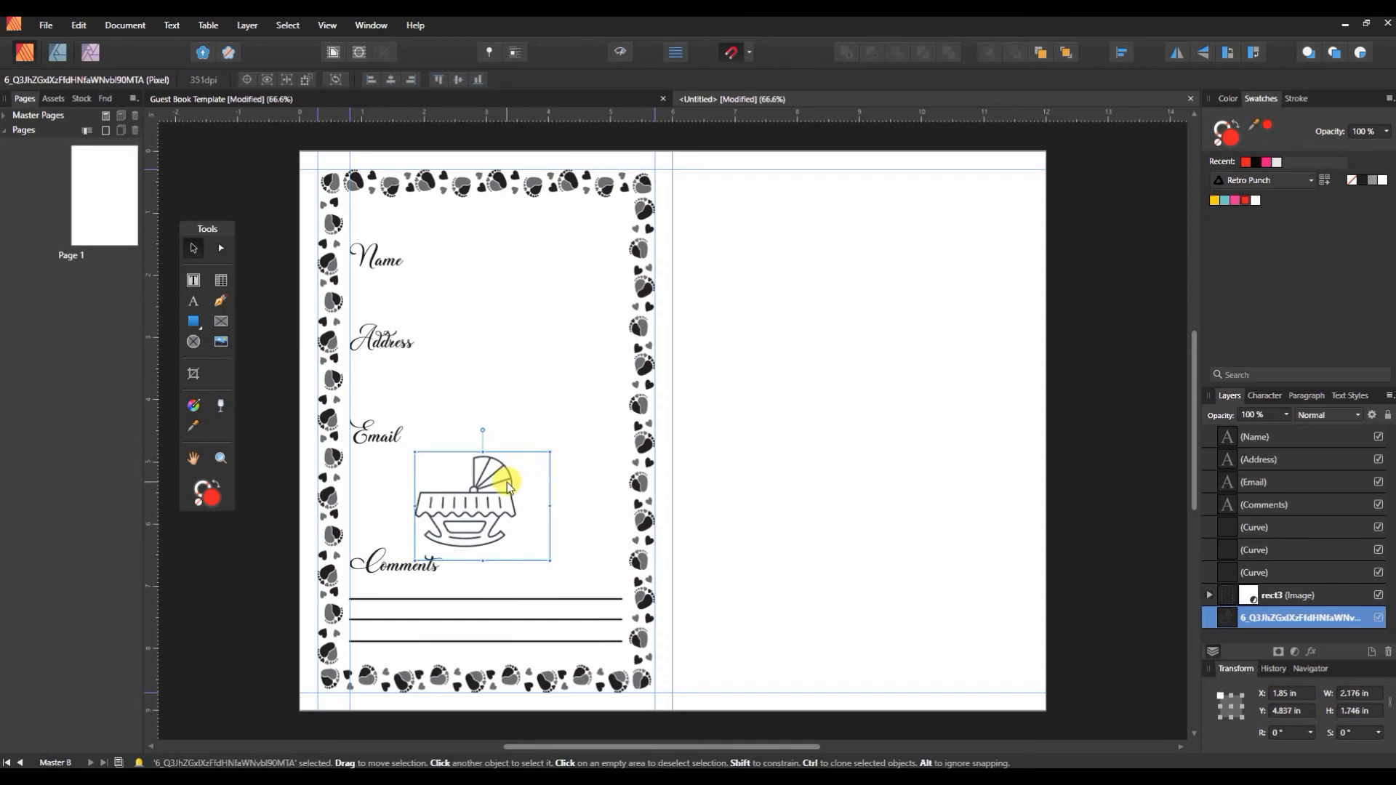
pyautogui.moveTo(493, 497)
pyautogui.mouseDown()
pyautogui.moveTo(514, 498)
pyautogui.moveTo(500, 496)
pyautogui.mouseUp()
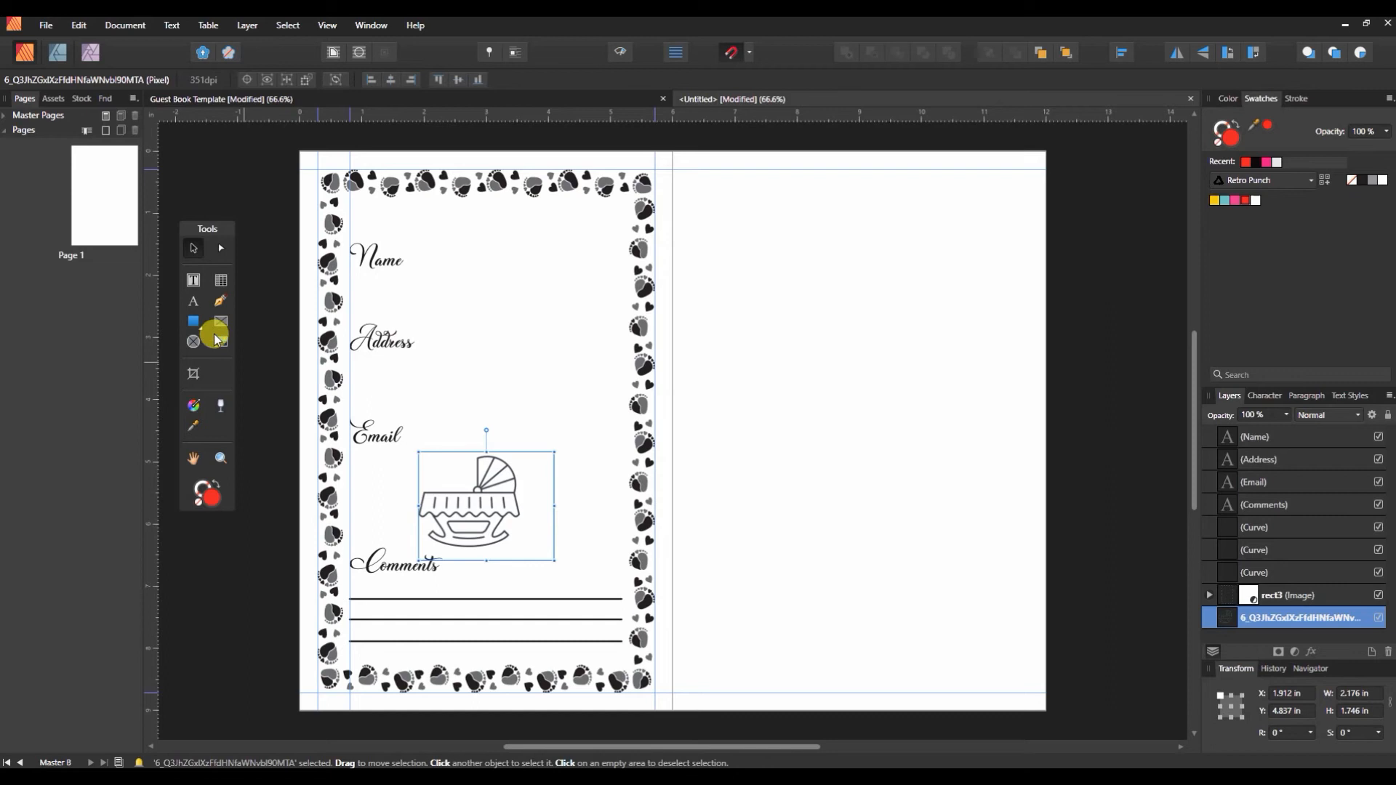
# - Place the image Baby Footprint-01.png across from the Name label on the left page, about 0.99 in square
pyautogui.click(233, 346)
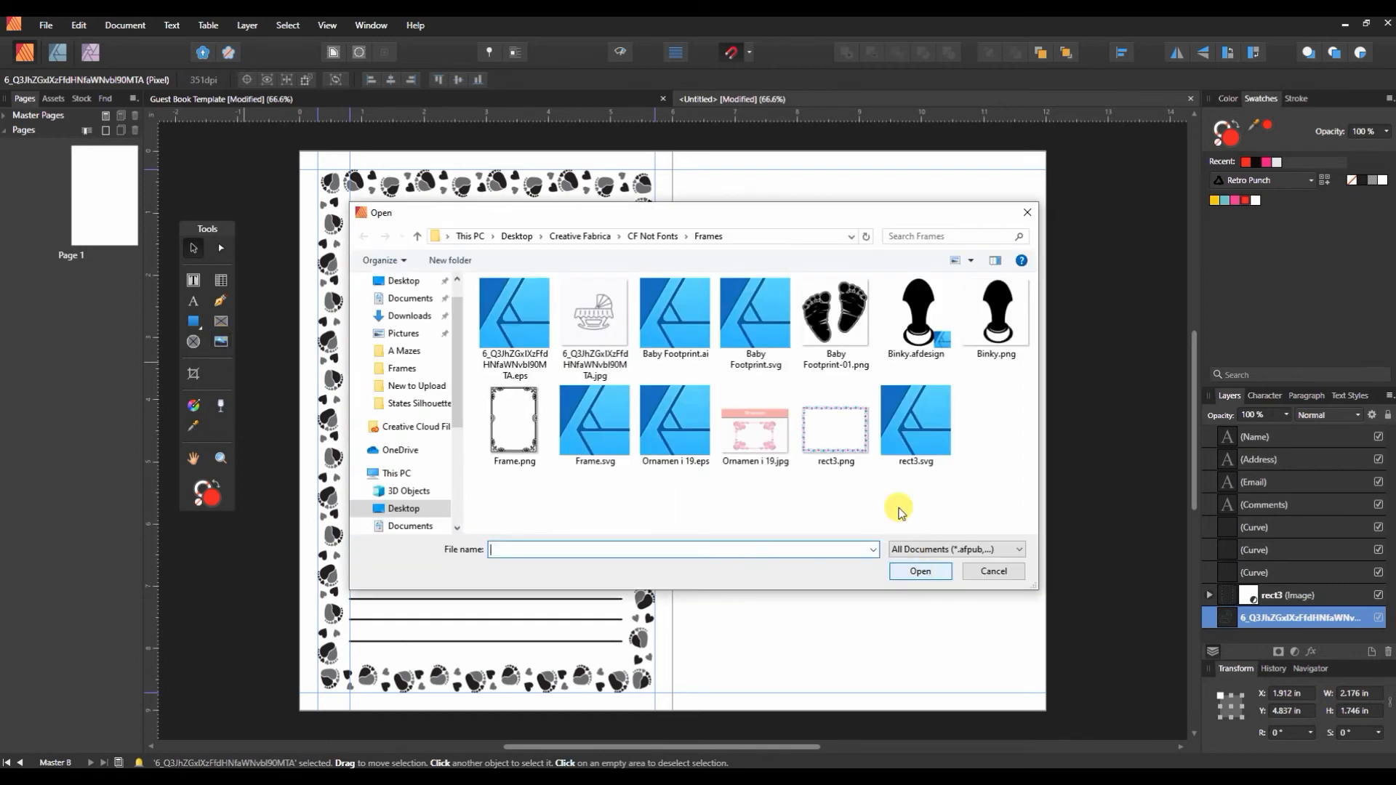
pyautogui.click(828, 301)
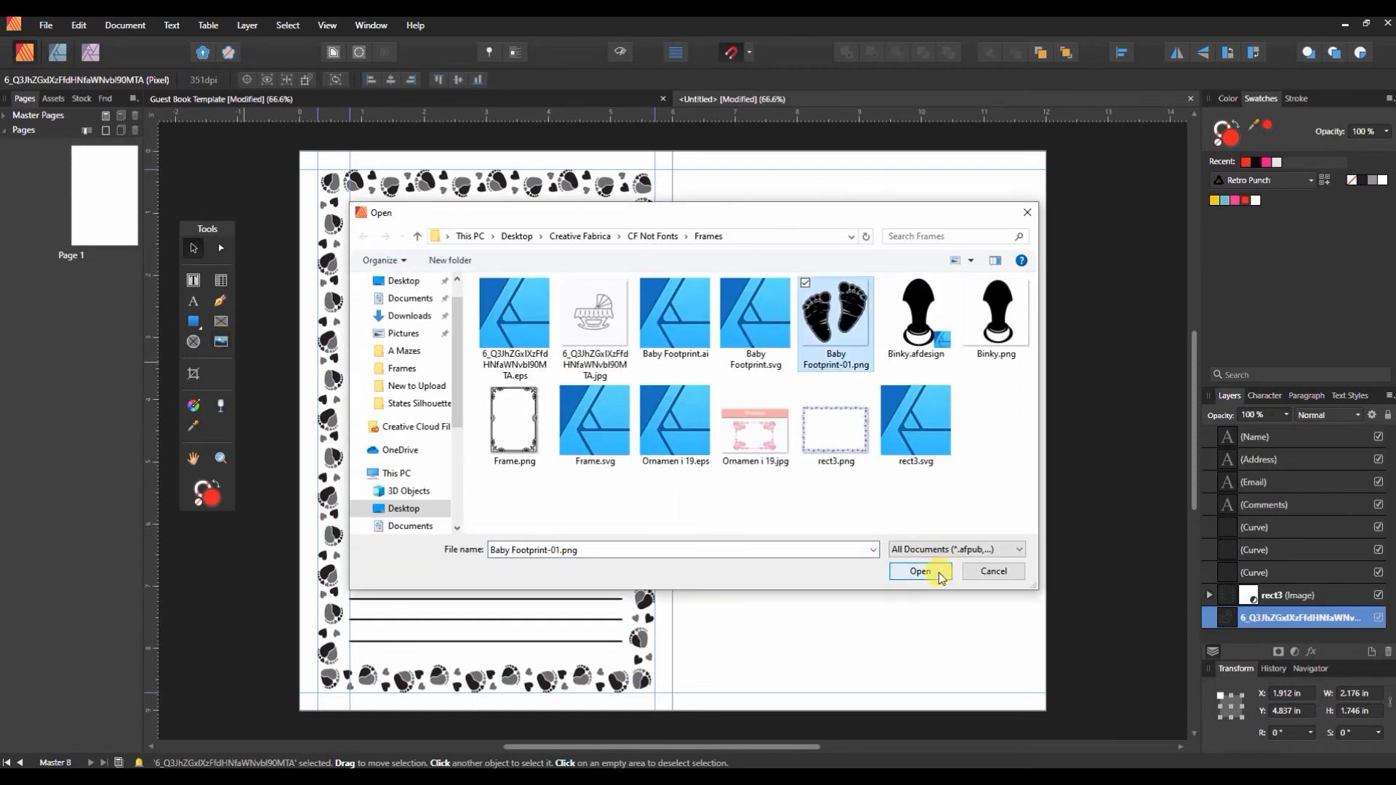
pyautogui.click(920, 571)
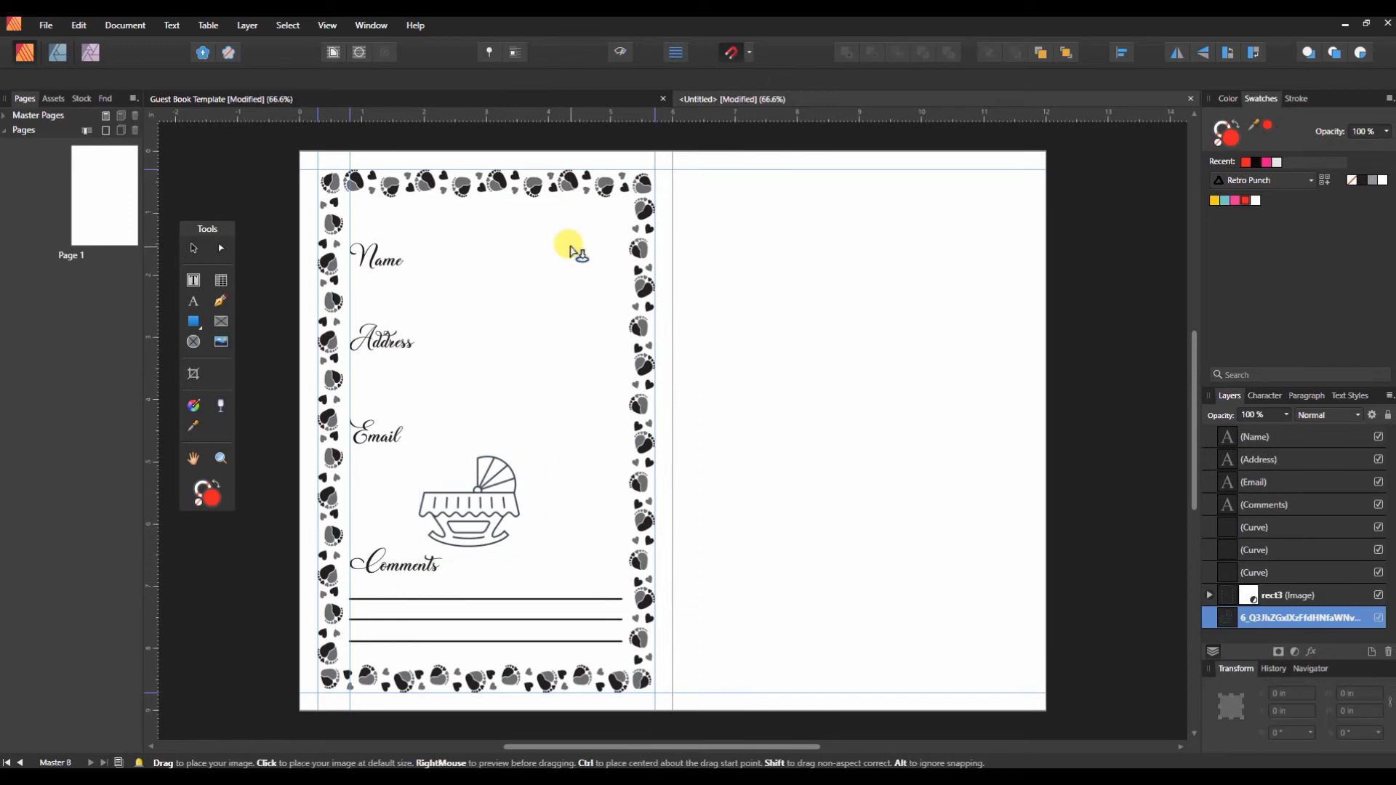
pyautogui.moveTo(561, 234); pyautogui.dragTo(601, 291)
# - Rotate the baby footprints to about 32.4° and position them just inside the frame's right border, level with the Name label
pyautogui.moveTo(589, 226); pyautogui.dragTo(566, 229)
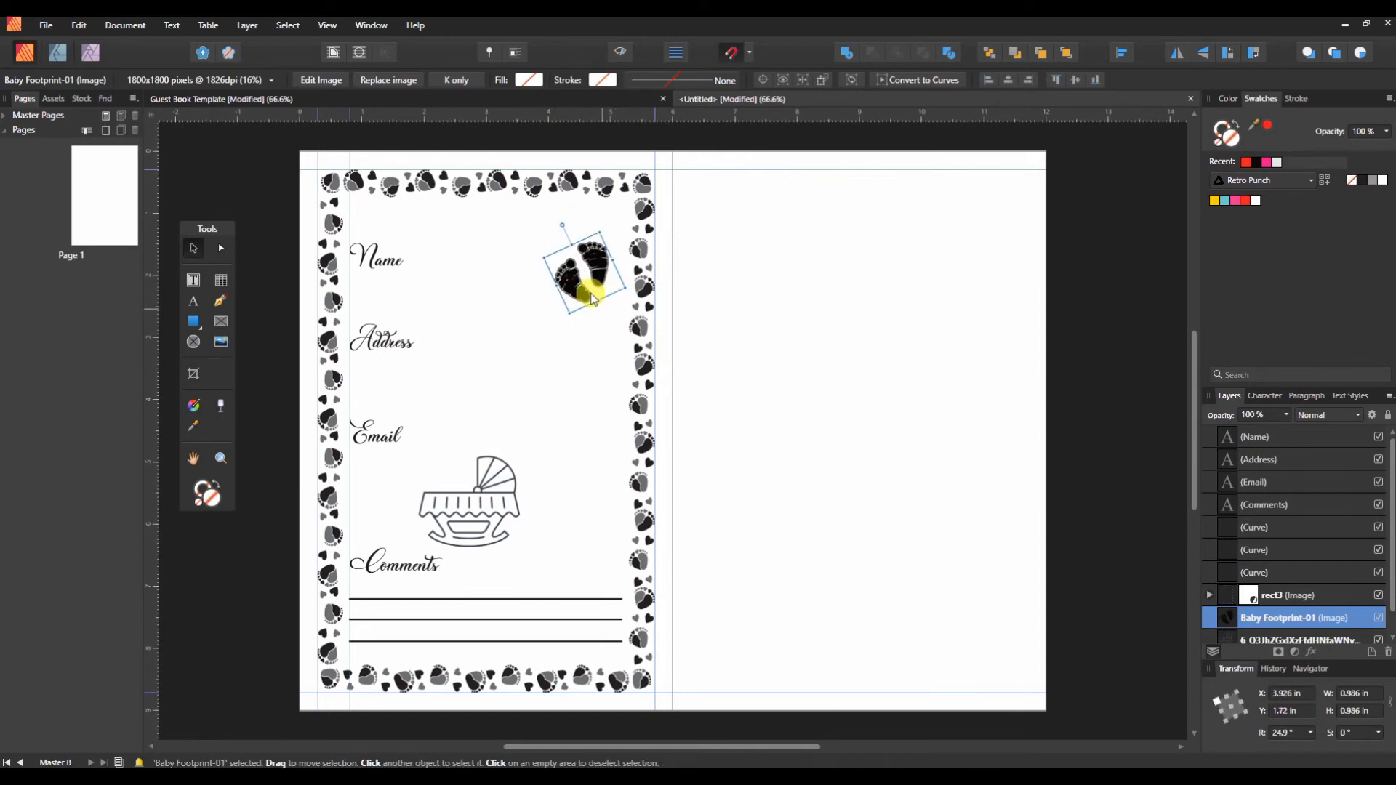
pyautogui.moveTo(587, 292); pyautogui.dragTo(598, 297)
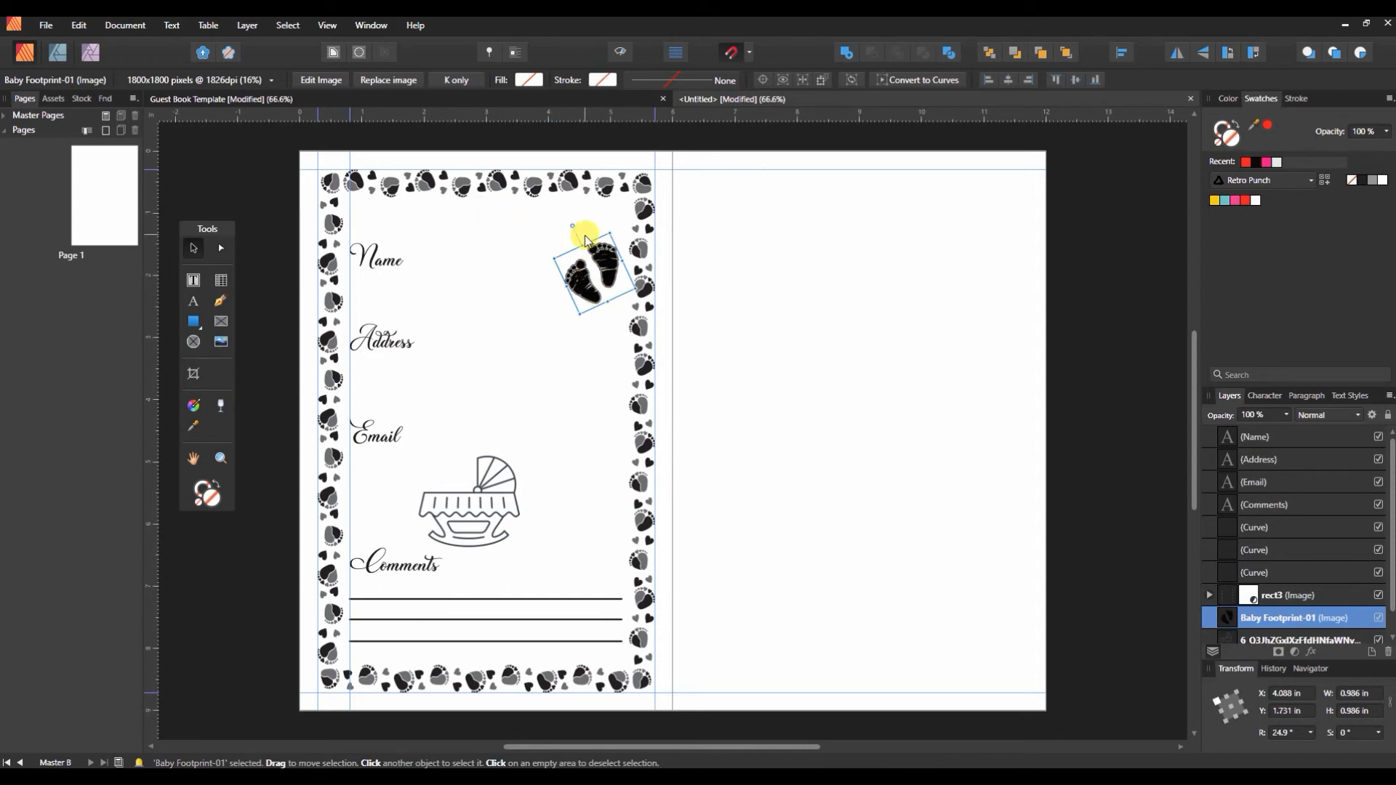
pyautogui.moveTo(572, 227); pyautogui.dragTo(644, 228)
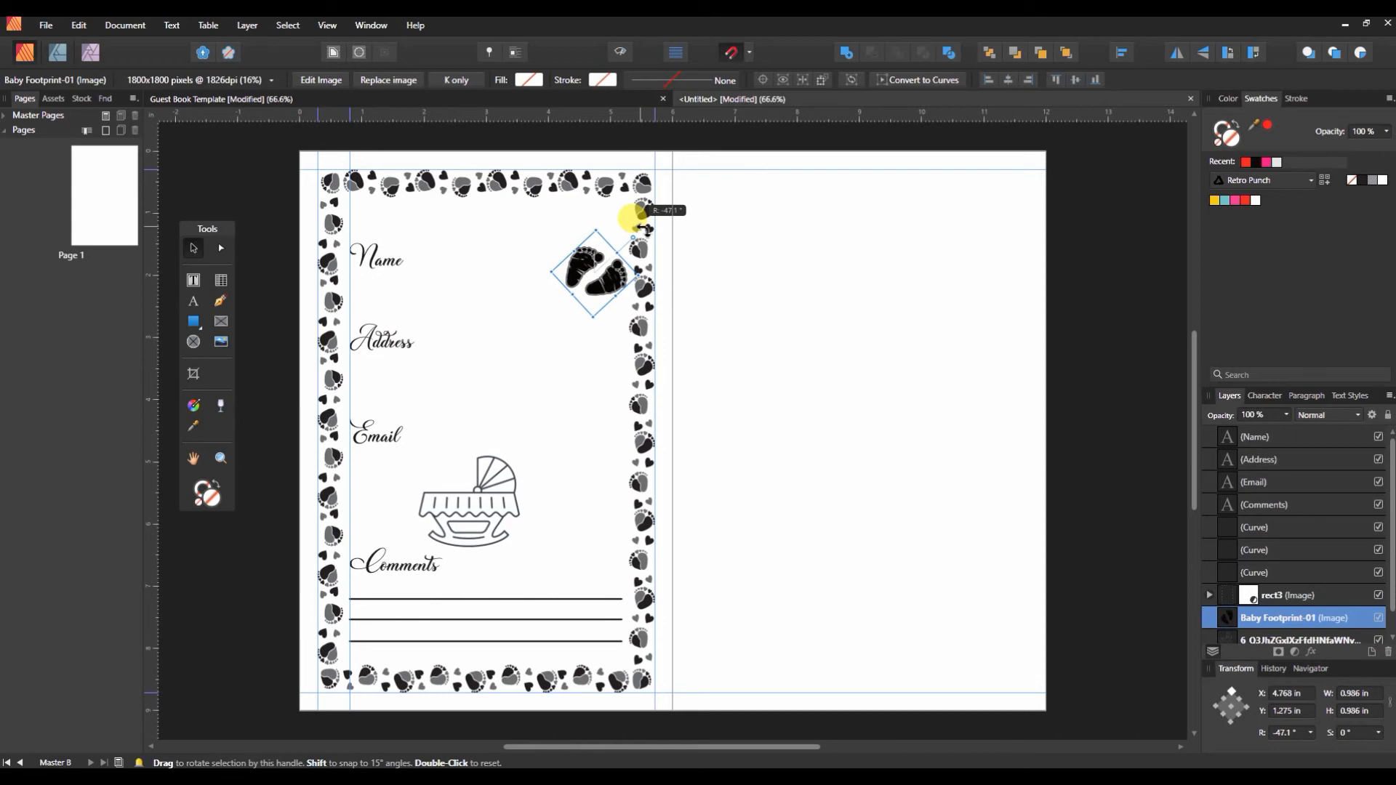
pyautogui.moveTo(644, 228); pyautogui.dragTo(550, 211)
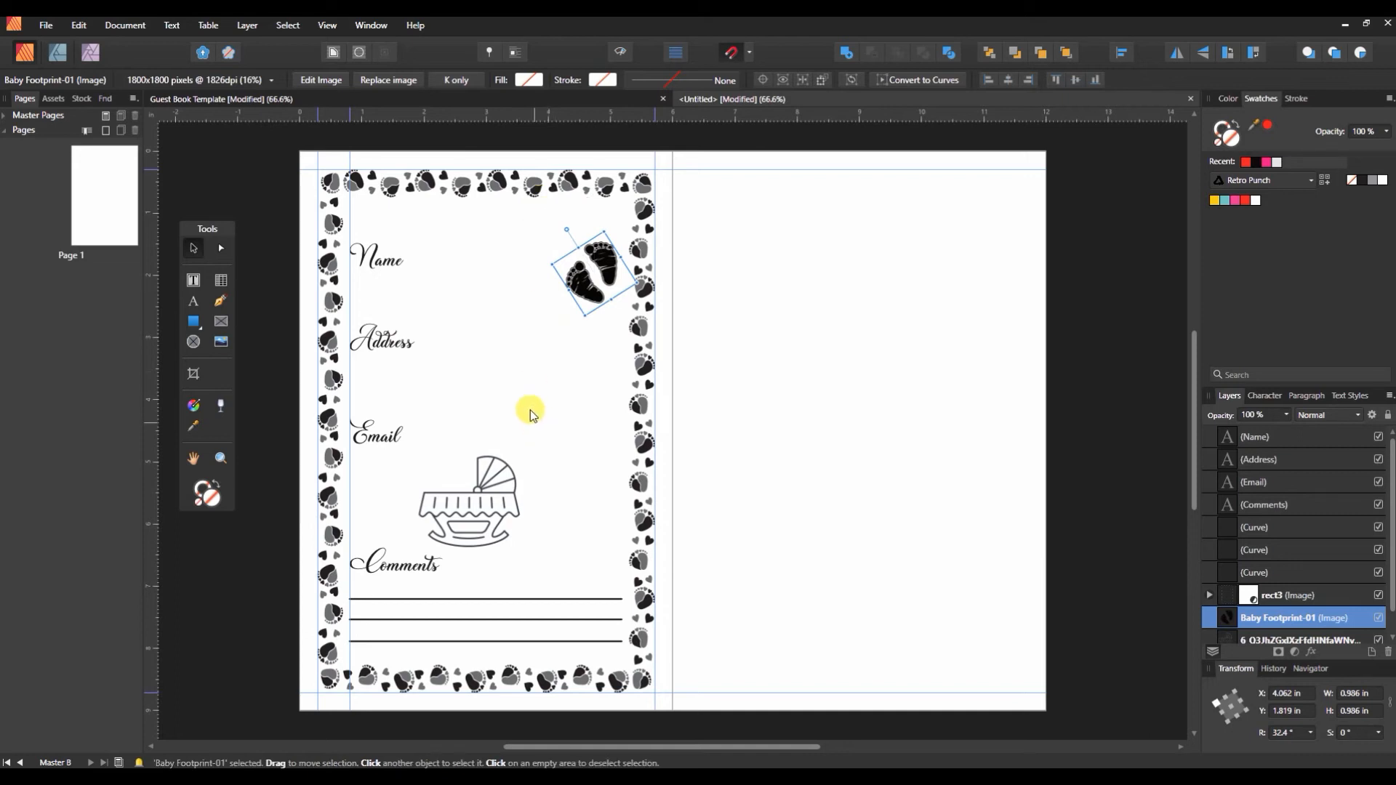
pyautogui.click(474, 505)
pyautogui.moveTo(474, 505); pyautogui.dragTo(465, 508)
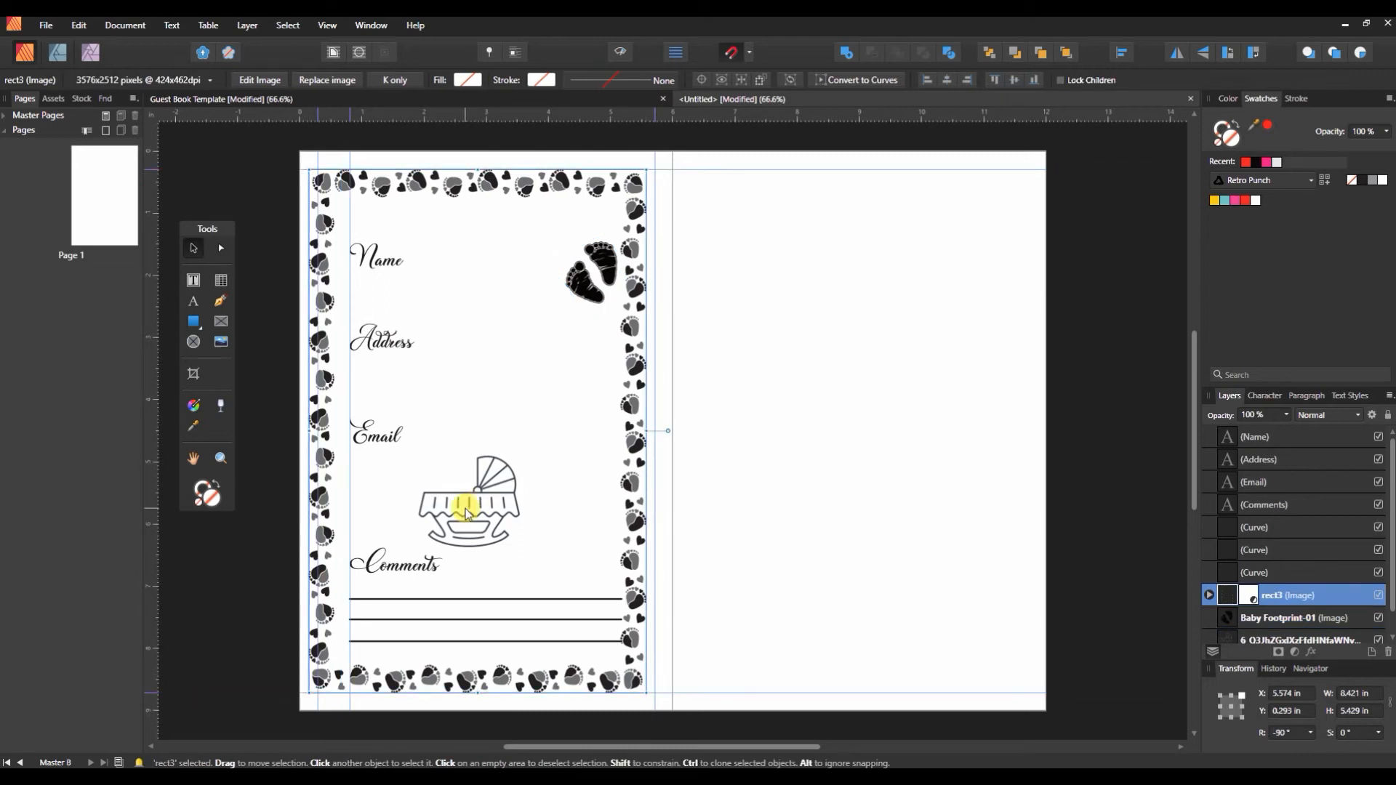
pyautogui.hotkey('ctrl', 'z')
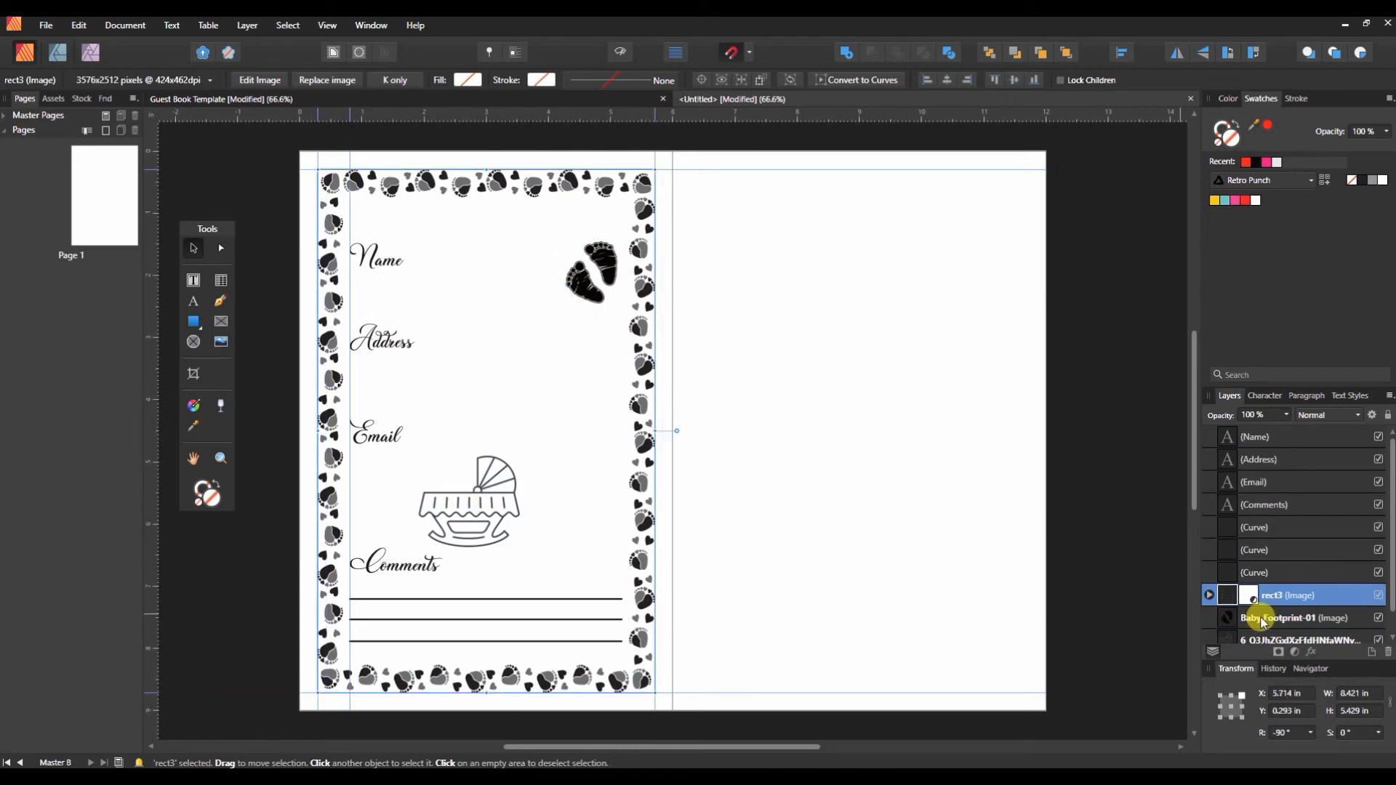
# - Lock the rect3 footprint frame image so it cannot be moved
pyautogui.scroll(-1, 1278, 609)
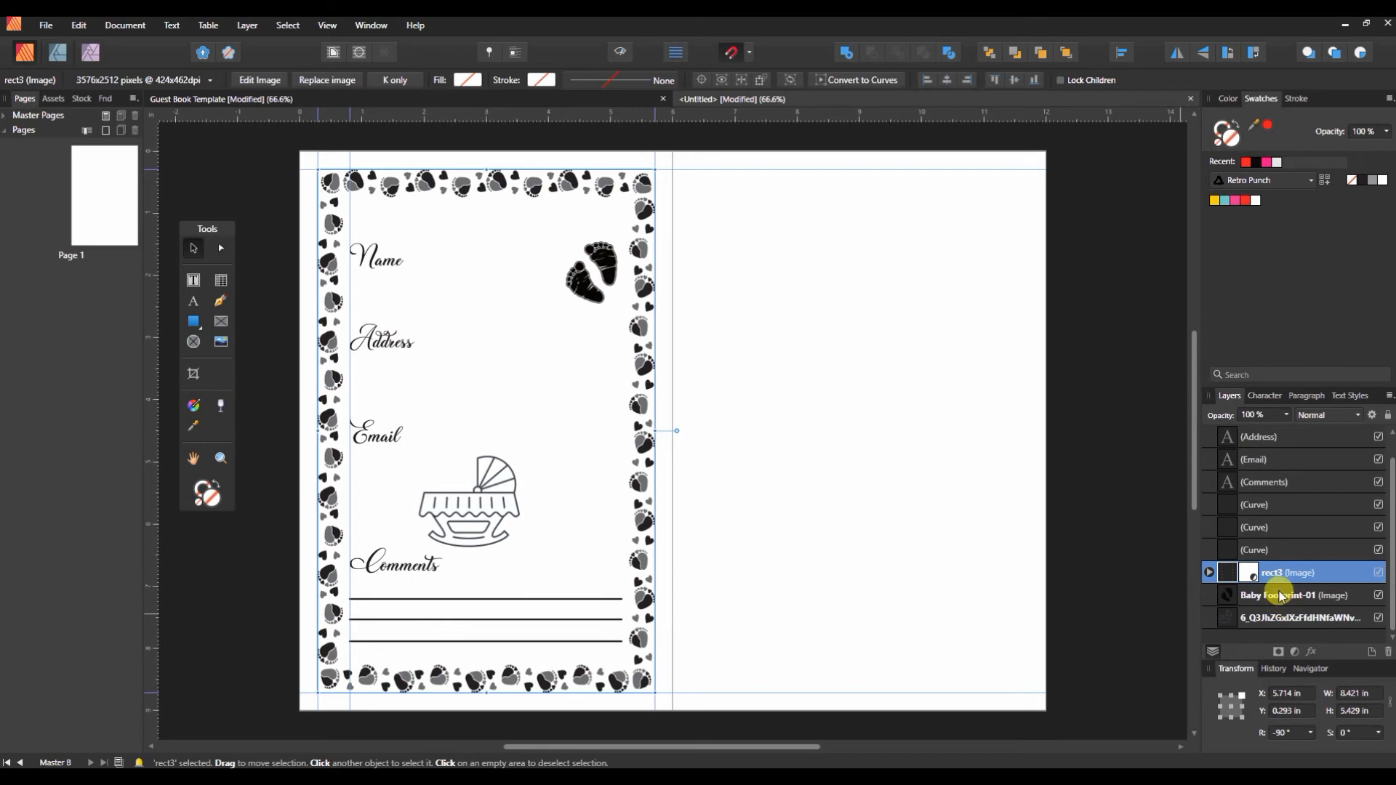
pyautogui.scroll(1, 1280, 600)
pyautogui.scroll(-1, 1320, 539)
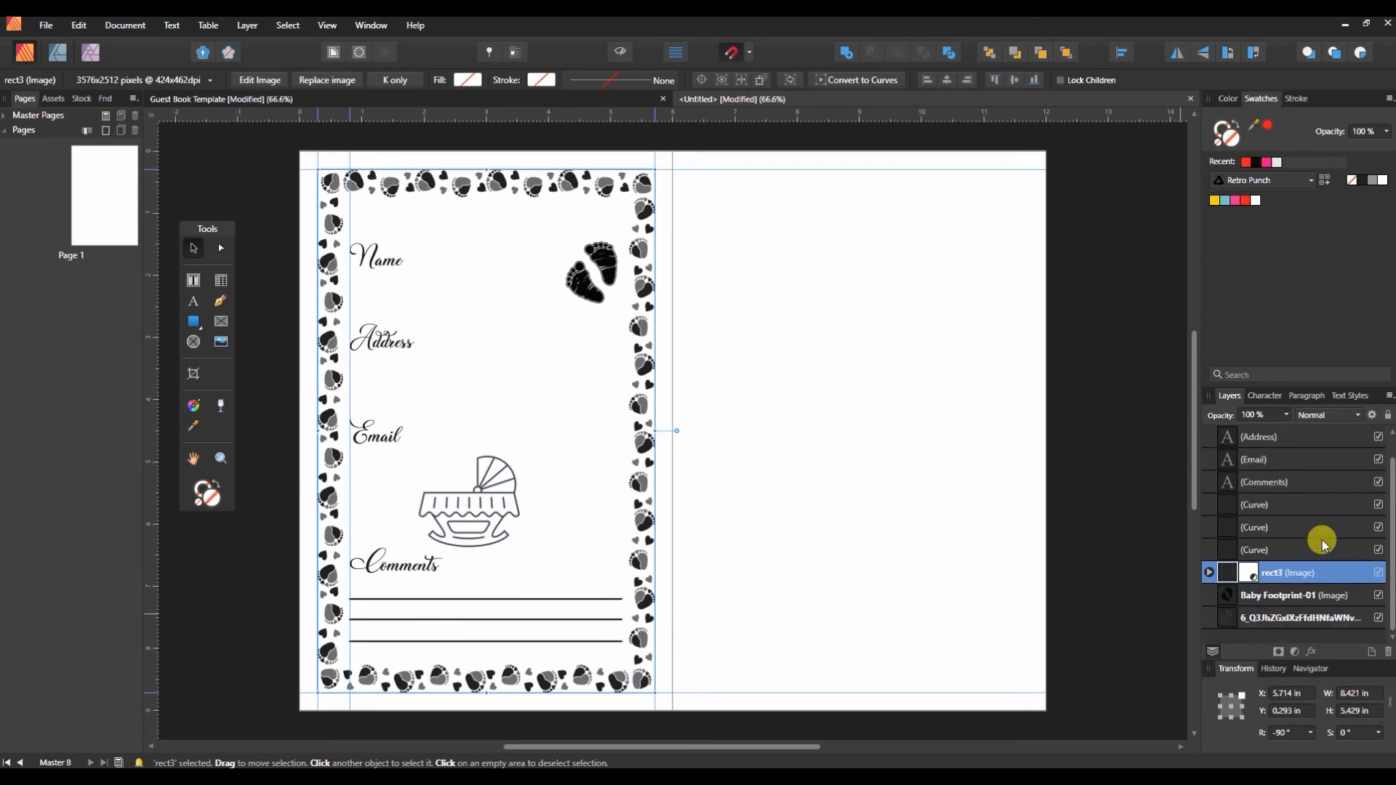
pyautogui.click(1313, 618)
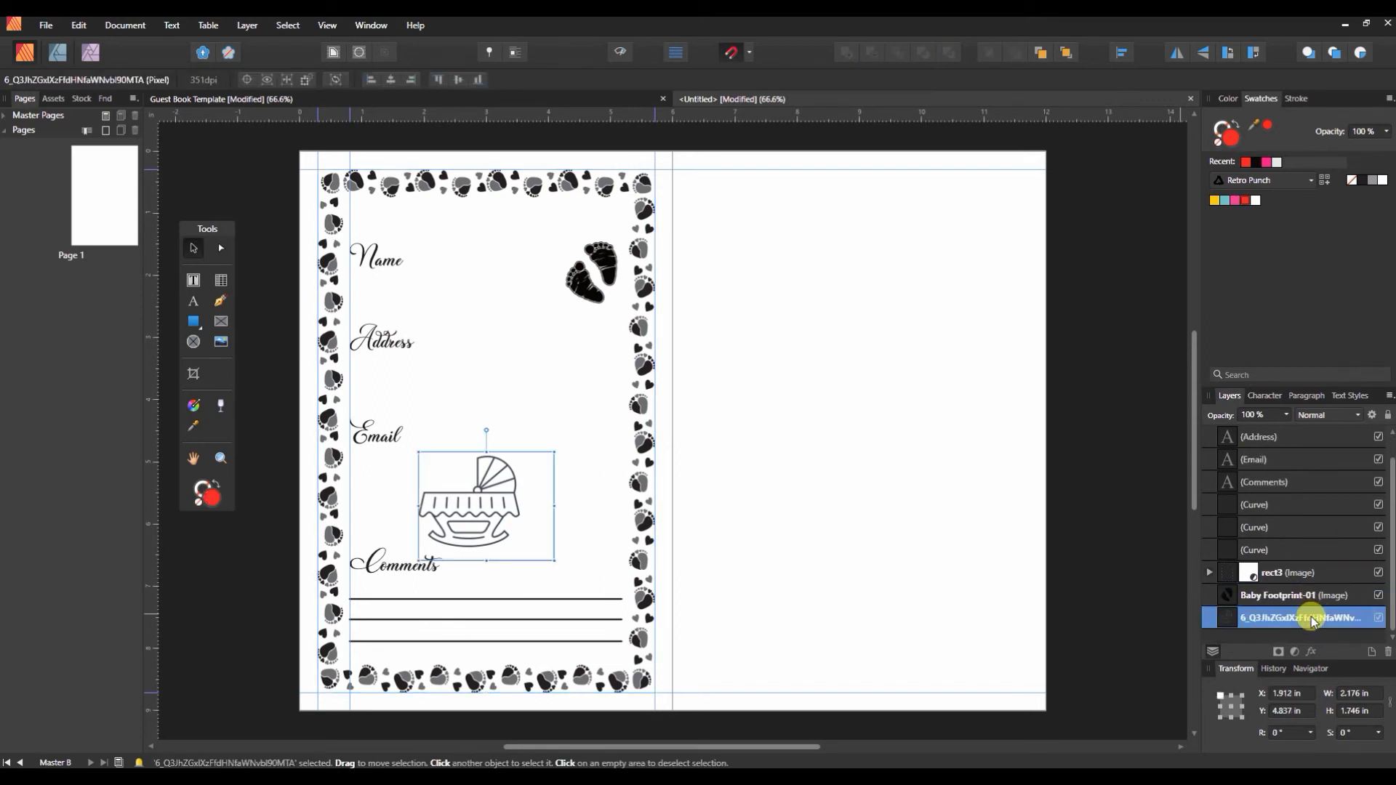
pyautogui.click(1302, 572)
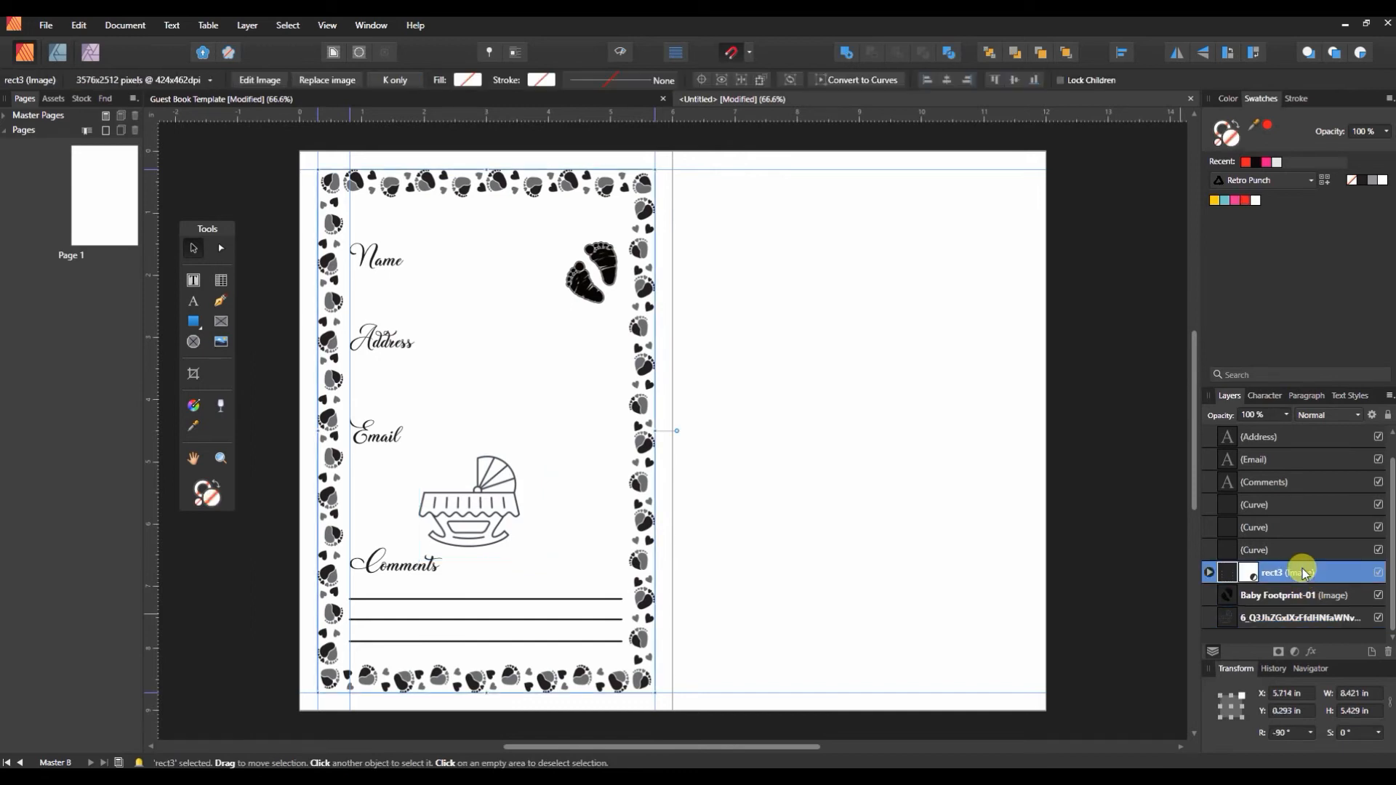
pyautogui.click(1388, 416)
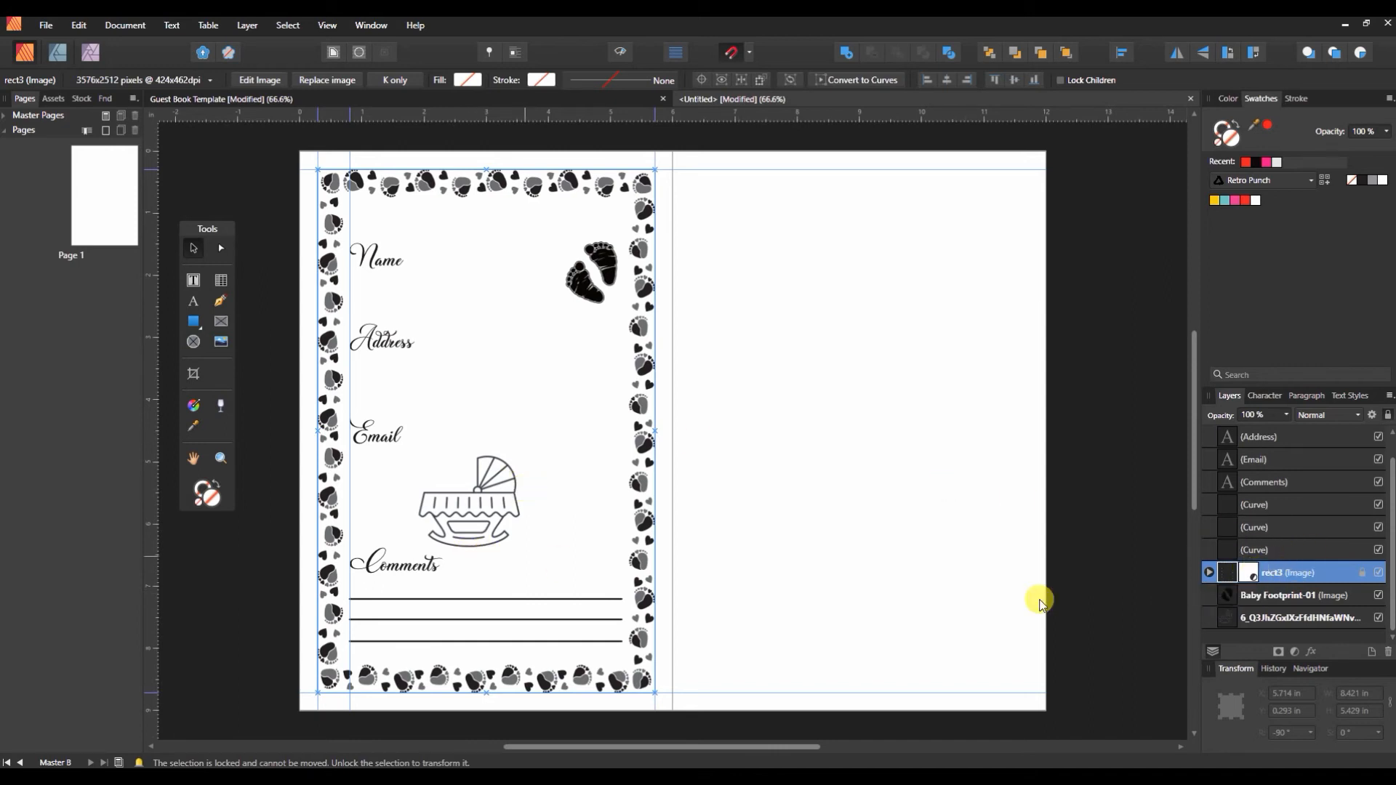
# - Flip the cradle horizontally and position it between the Email and Comments labels at about X 3.29 in, Y 4.71 in
pyautogui.click(1299, 616)
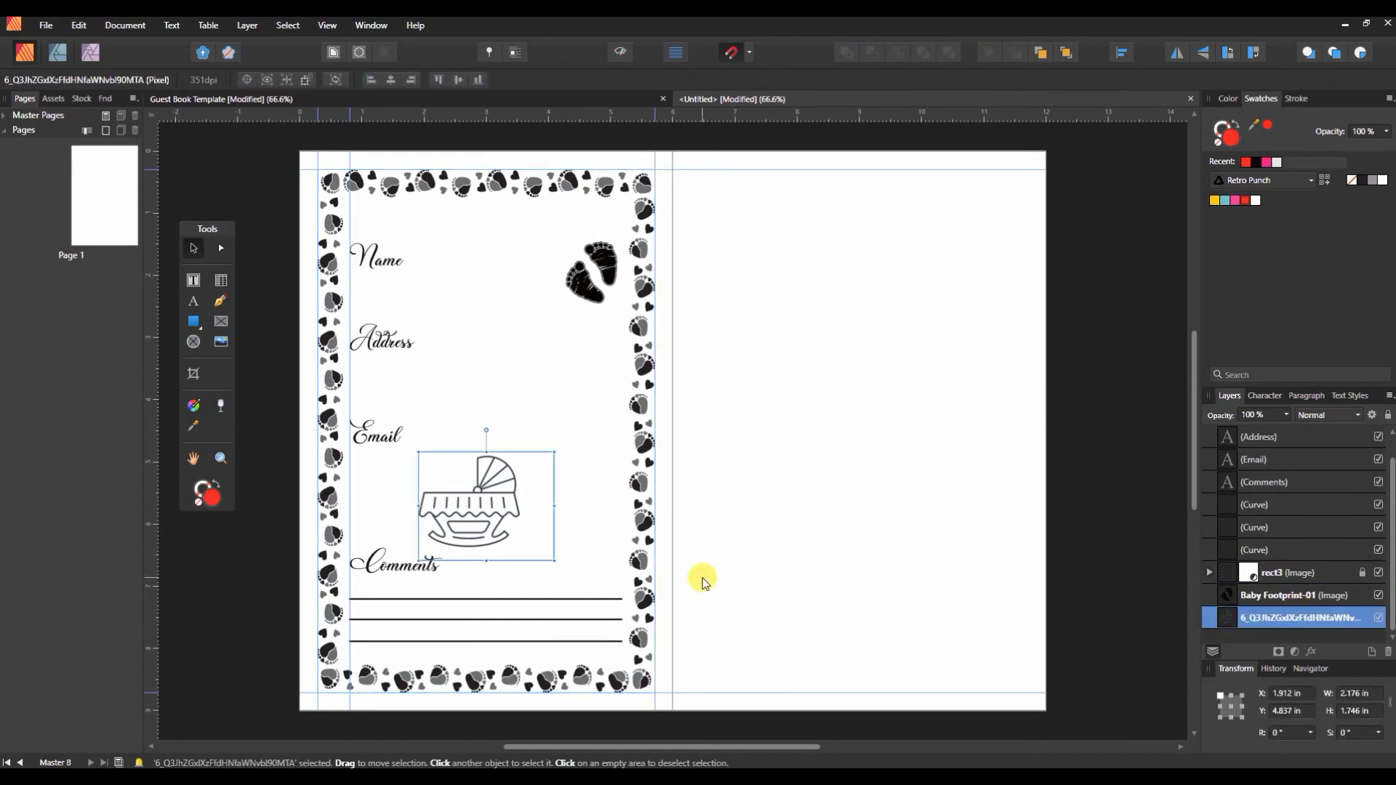
pyautogui.moveTo(502, 497); pyautogui.dragTo(456, 506)
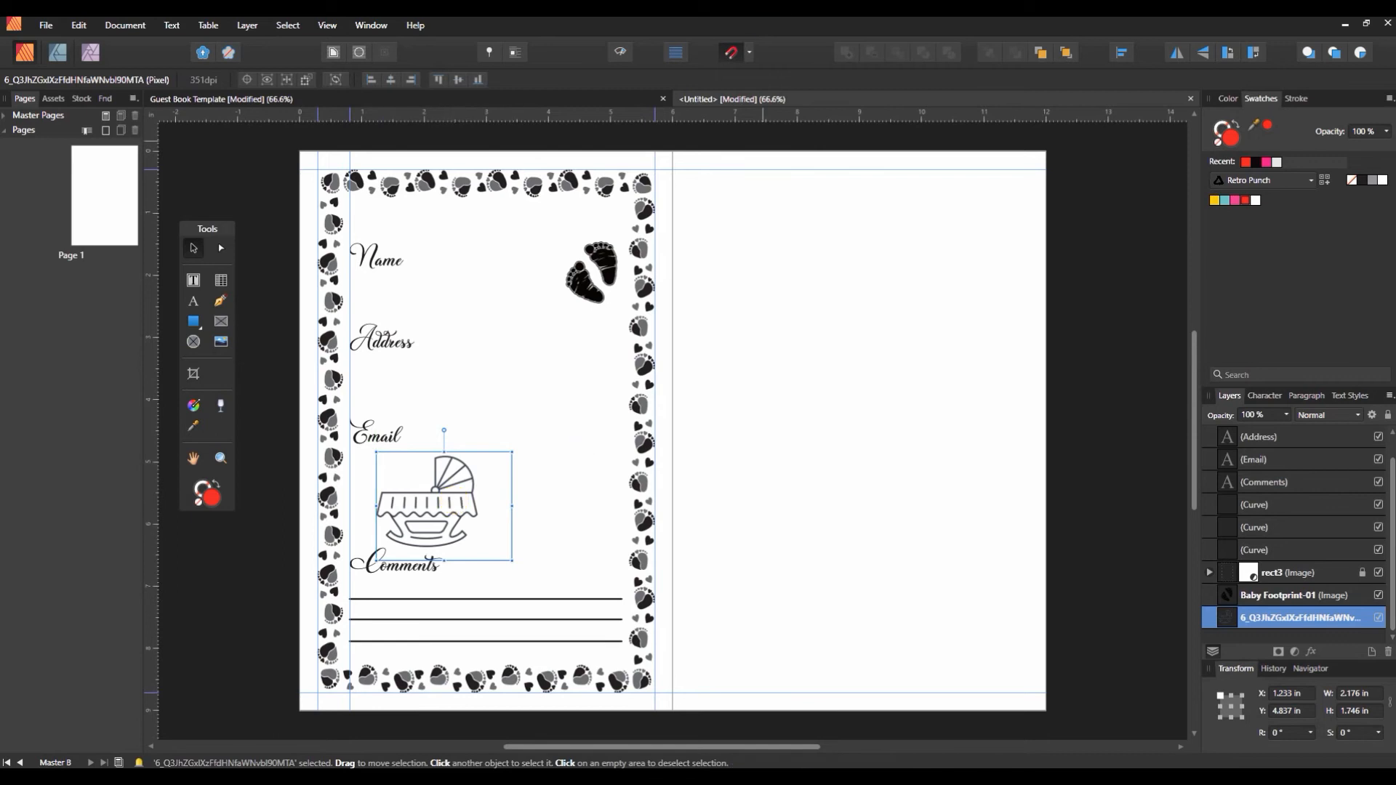
pyautogui.click(1172, 53)
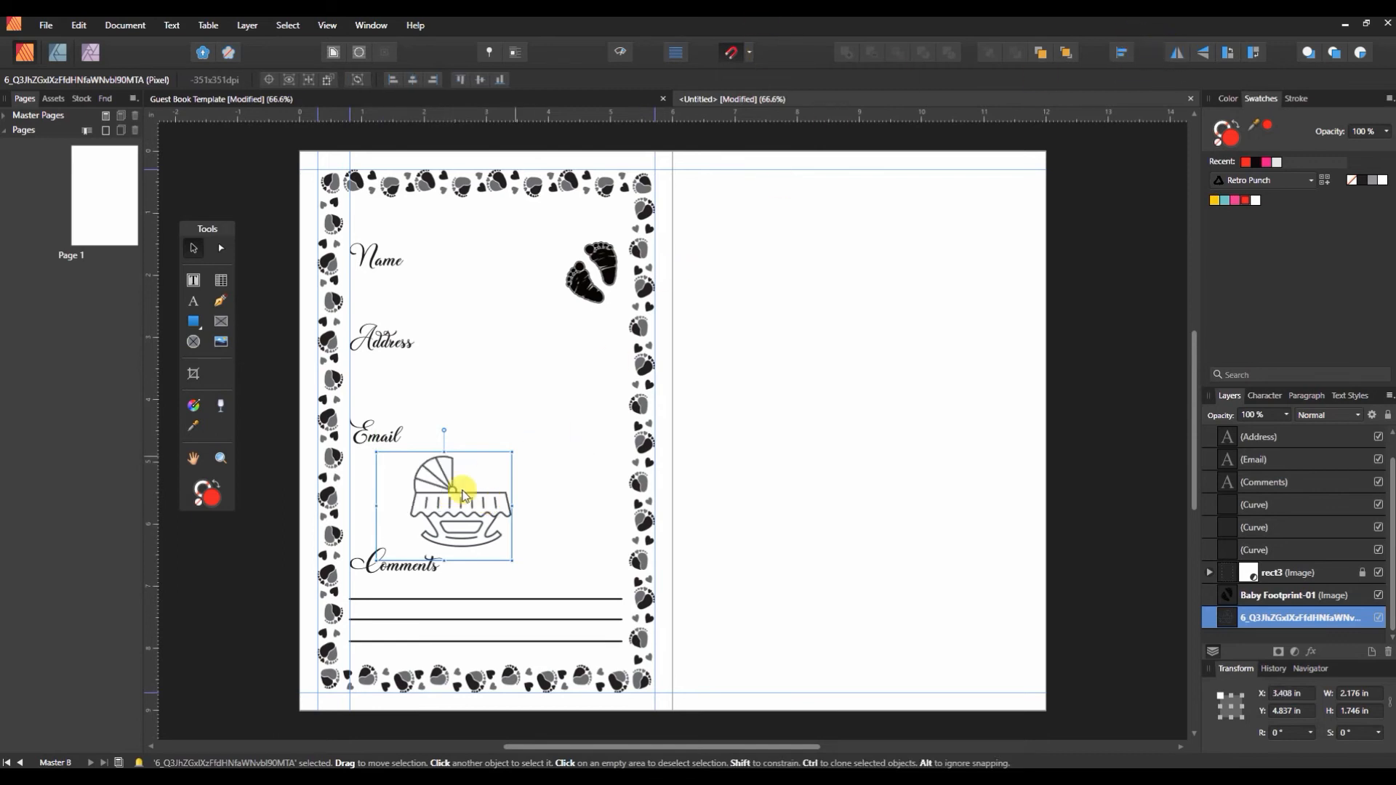
pyautogui.moveTo(455, 495); pyautogui.dragTo(568, 499)
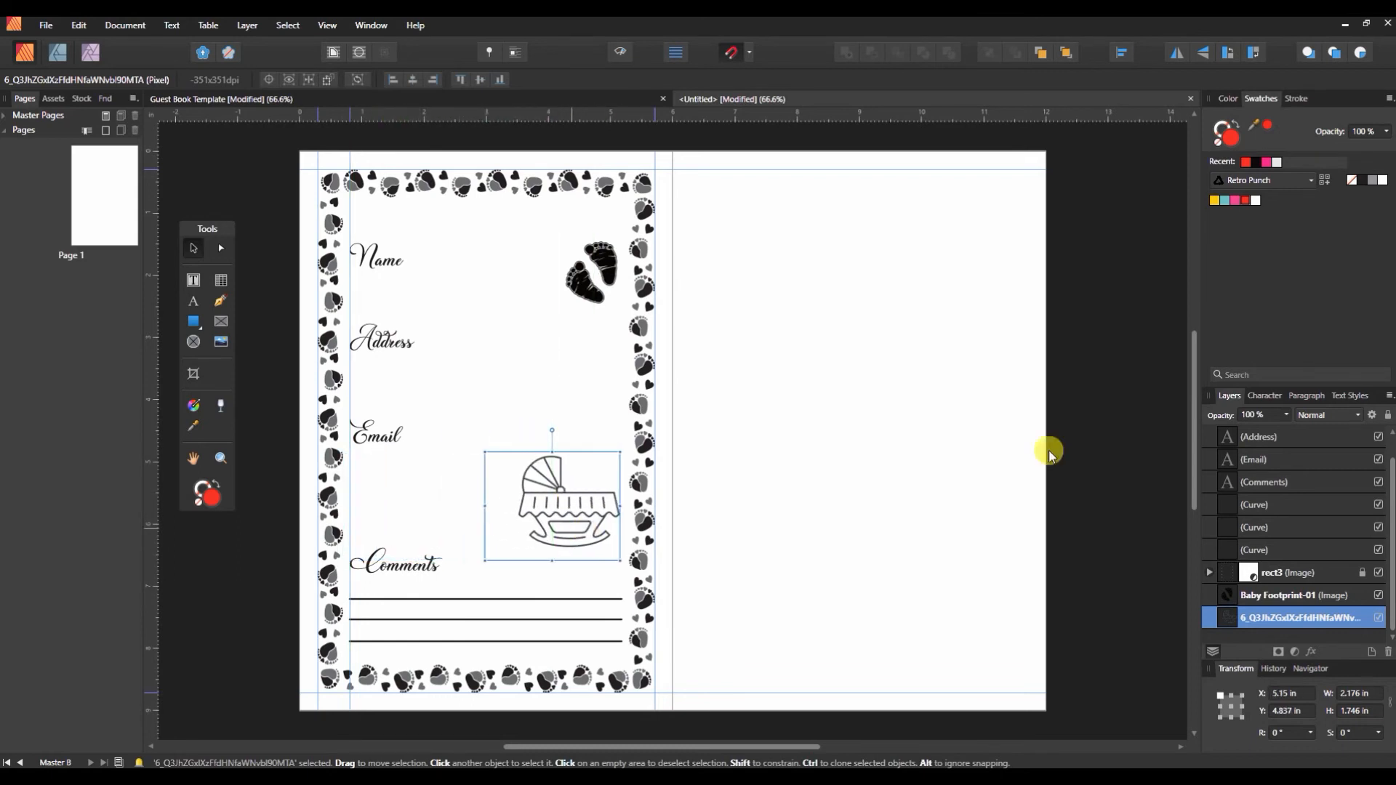
pyautogui.click(1176, 52)
pyautogui.click(1182, 56)
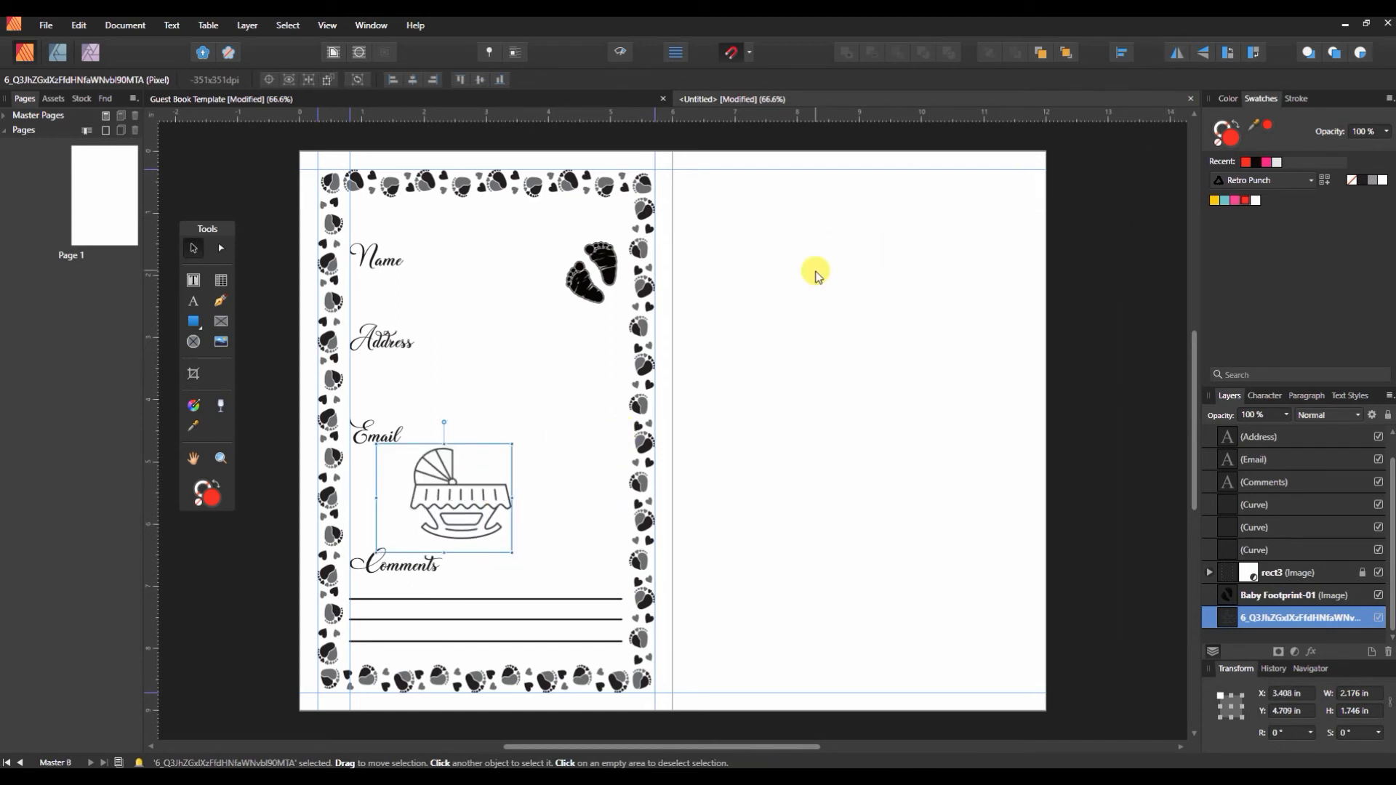
pyautogui.moveTo(463, 491); pyautogui.dragTo(458, 494)
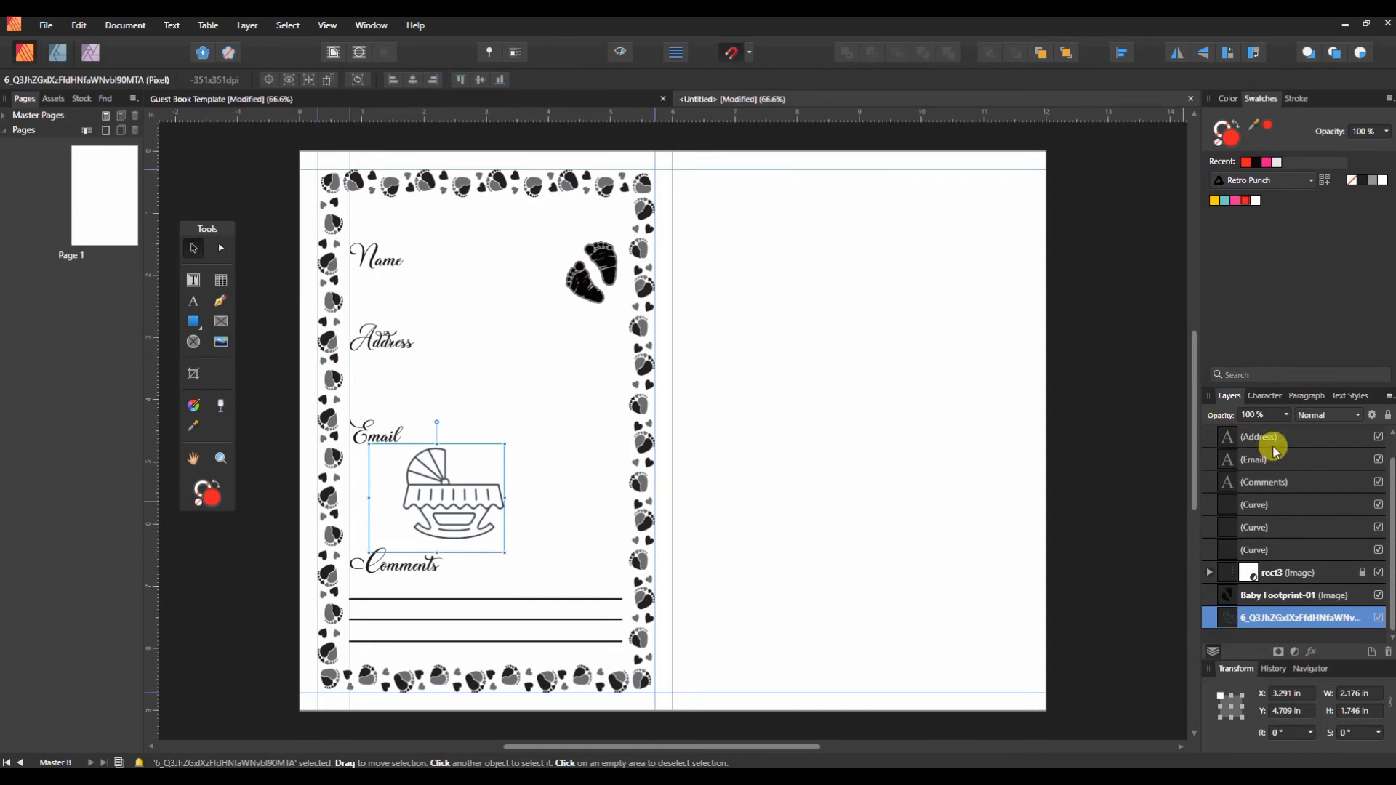
# - Duplicate all ten objects of the left page, including the frame, and place the copies in the matching position on the right page
pyautogui.scroll(1, 1272, 449)
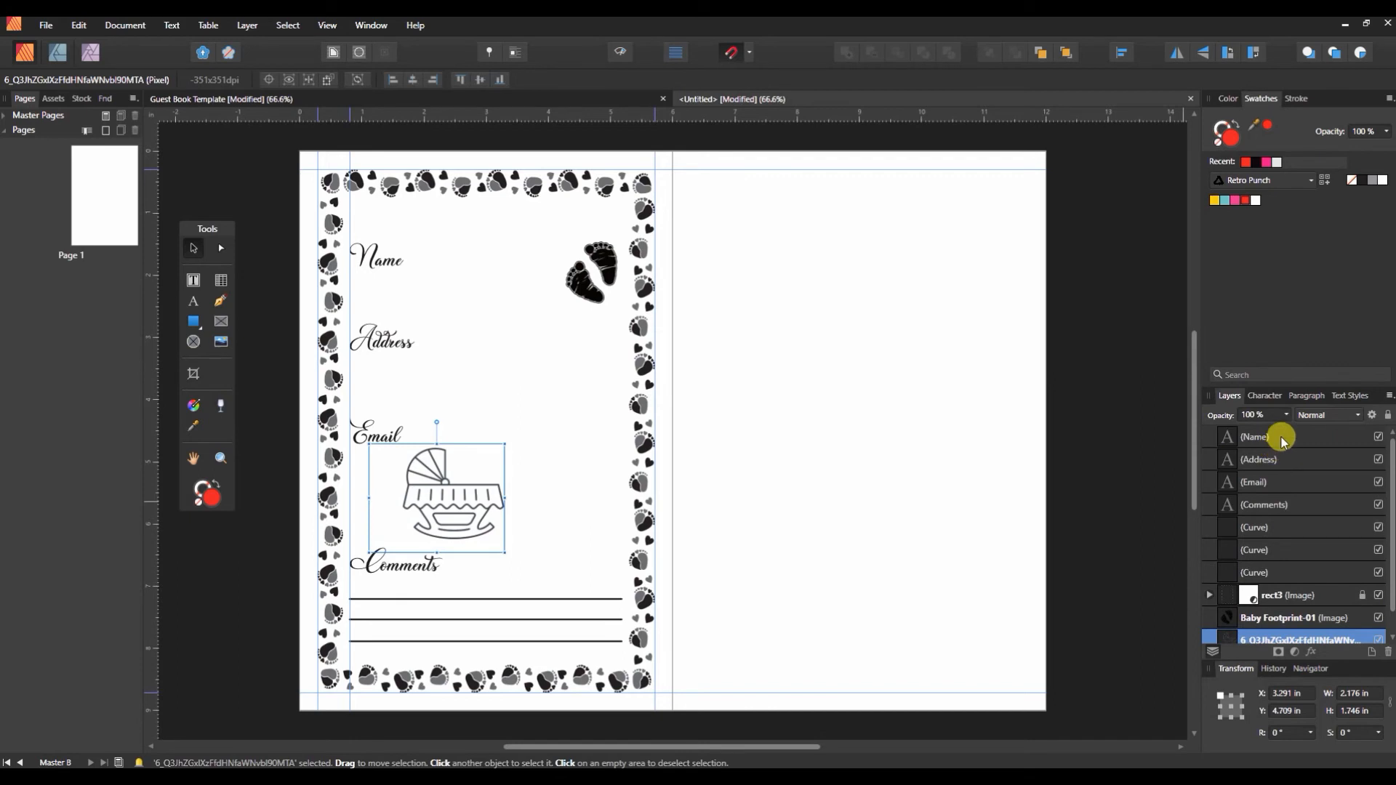
pyautogui.click(1281, 438)
pyautogui.scroll(-1, 1292, 501)
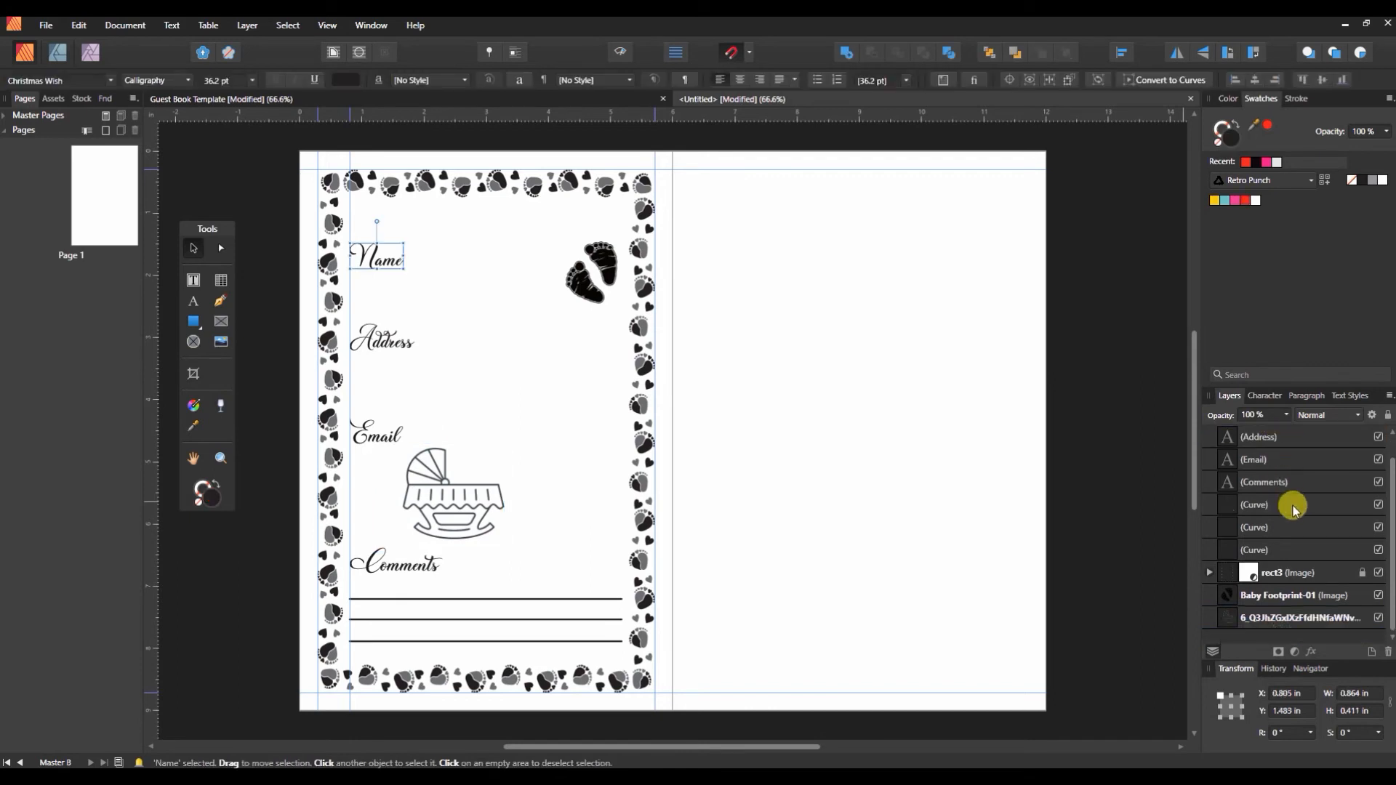
pyautogui.keyDown('shift'); pyautogui.click(1290, 620); pyautogui.keyUp('shift')
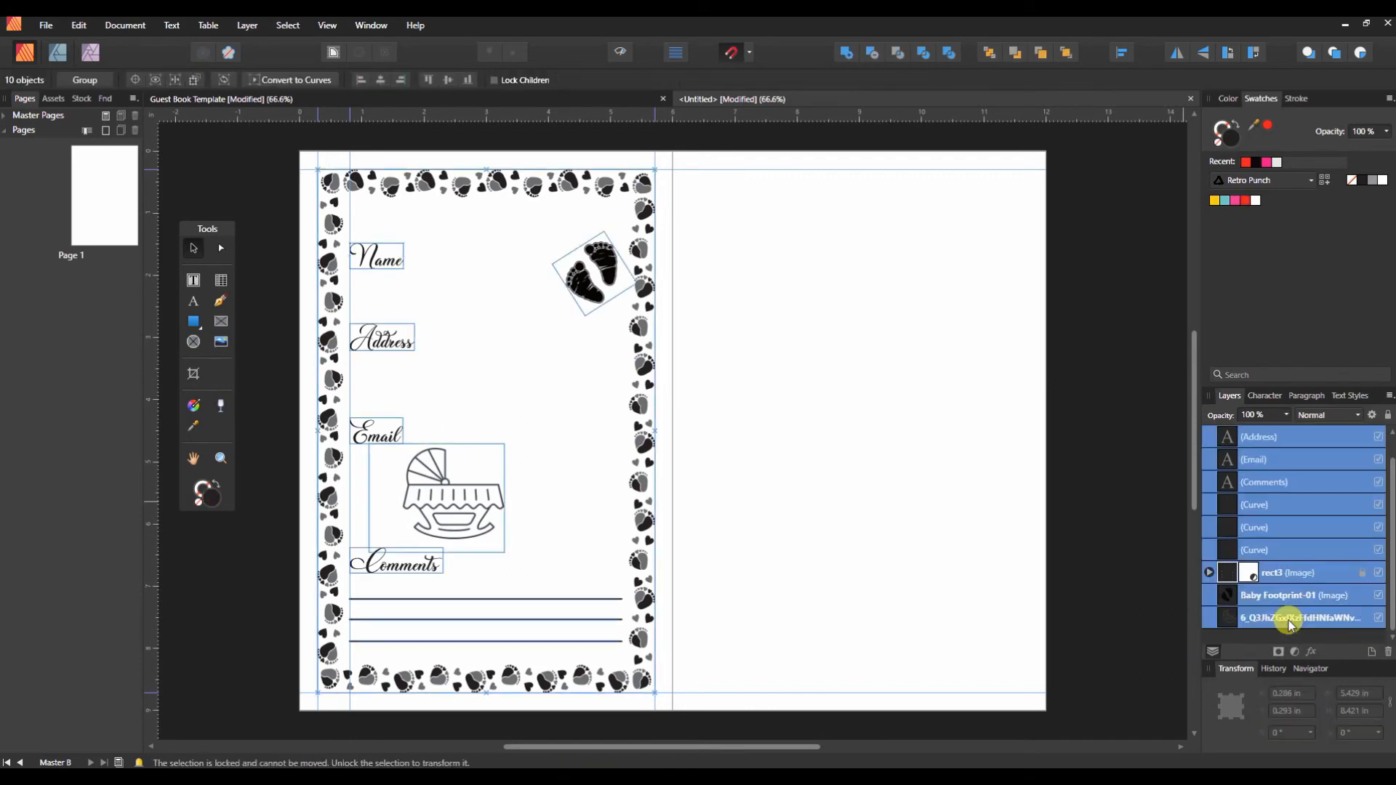
pyautogui.scroll(4, 1035, 469)
pyautogui.scroll(-4, 1035, 469)
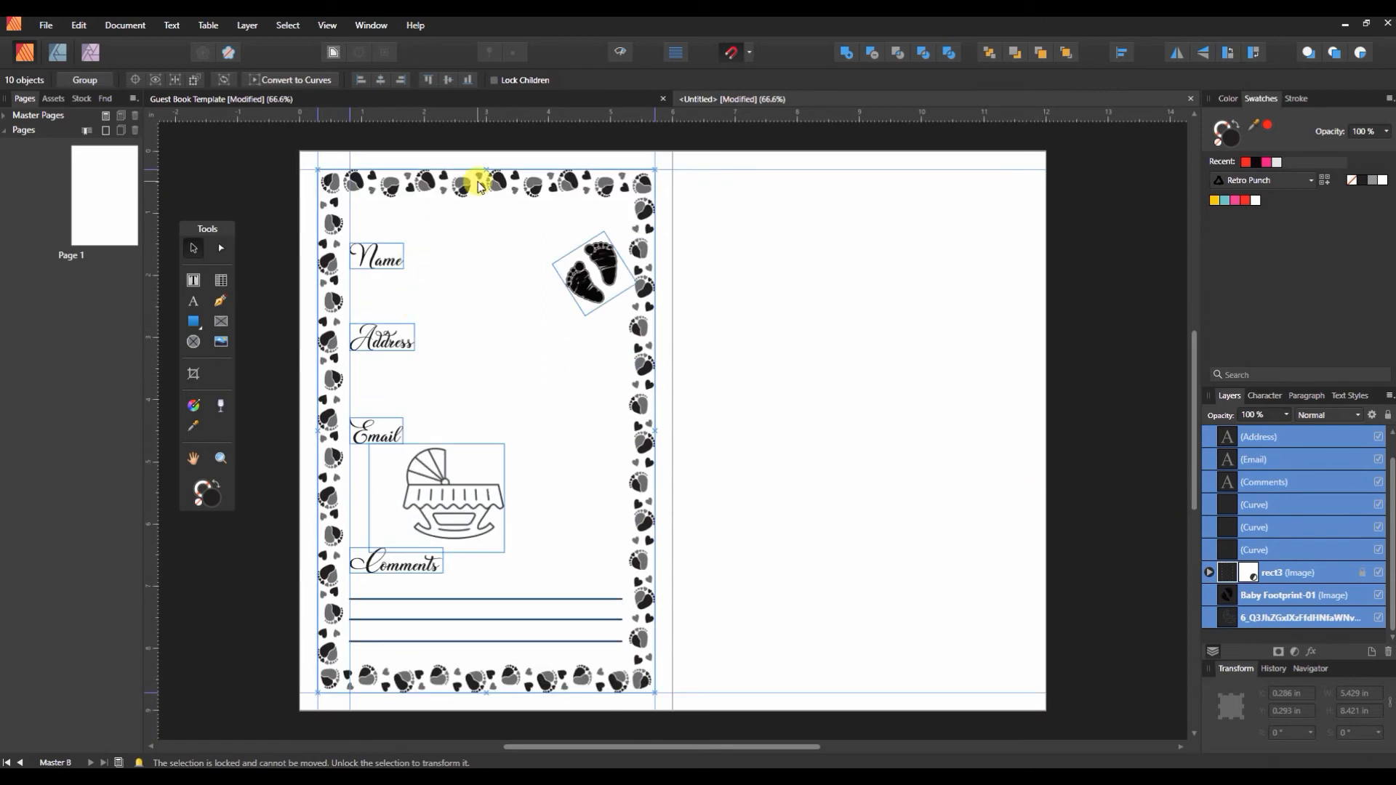
pyautogui.moveTo(479, 186)
pyautogui.mouseDown()
pyautogui.moveTo(544, 188)
pyautogui.moveTo(476, 198)
pyautogui.mouseUp()
pyautogui.hotkey('ctrl', 'j')
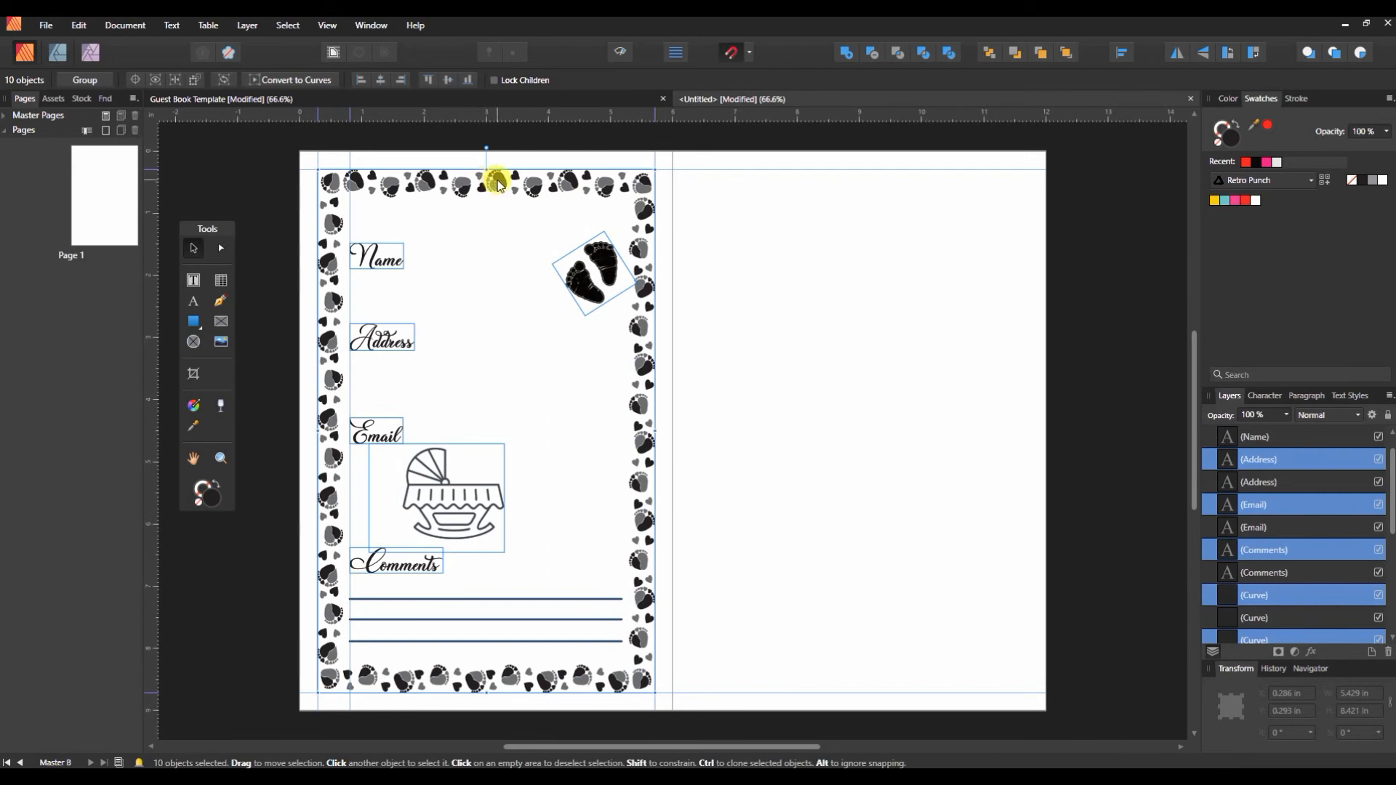
pyautogui.moveTo(498, 185); pyautogui.dragTo(872, 207)
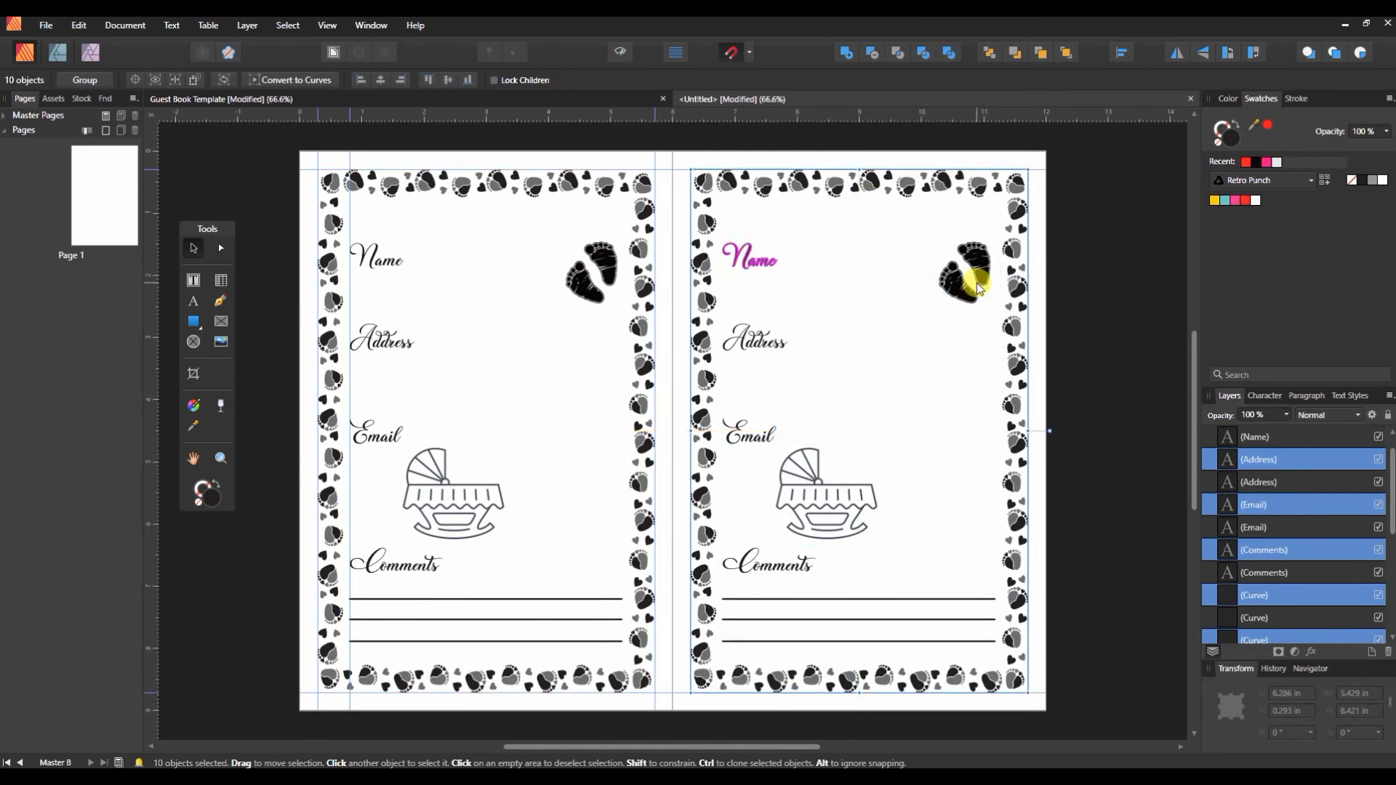
# - Delete the duplicated Baby Footprint-01 image from the right page
pyautogui.click(974, 263)
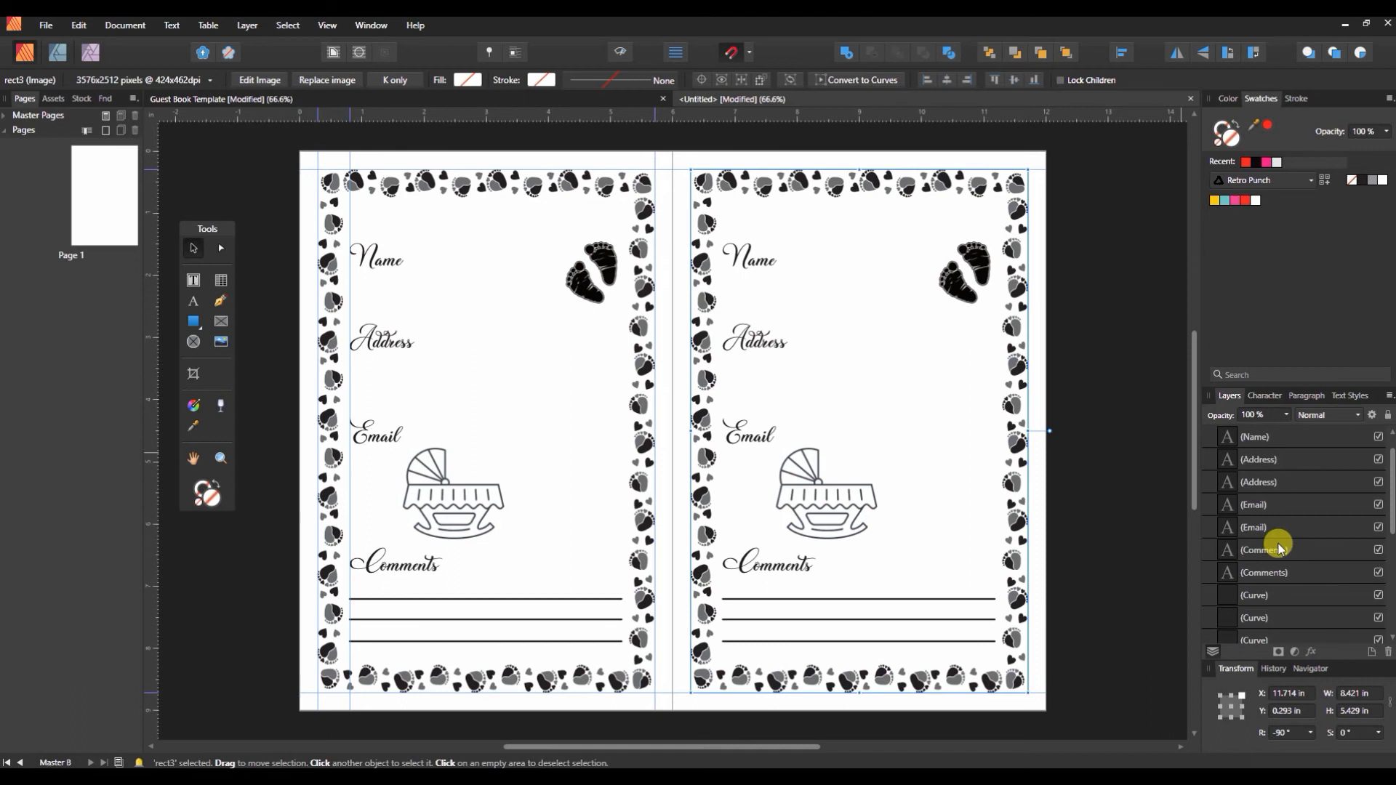
pyautogui.scroll(-3, 1280, 547)
pyautogui.click(1309, 555)
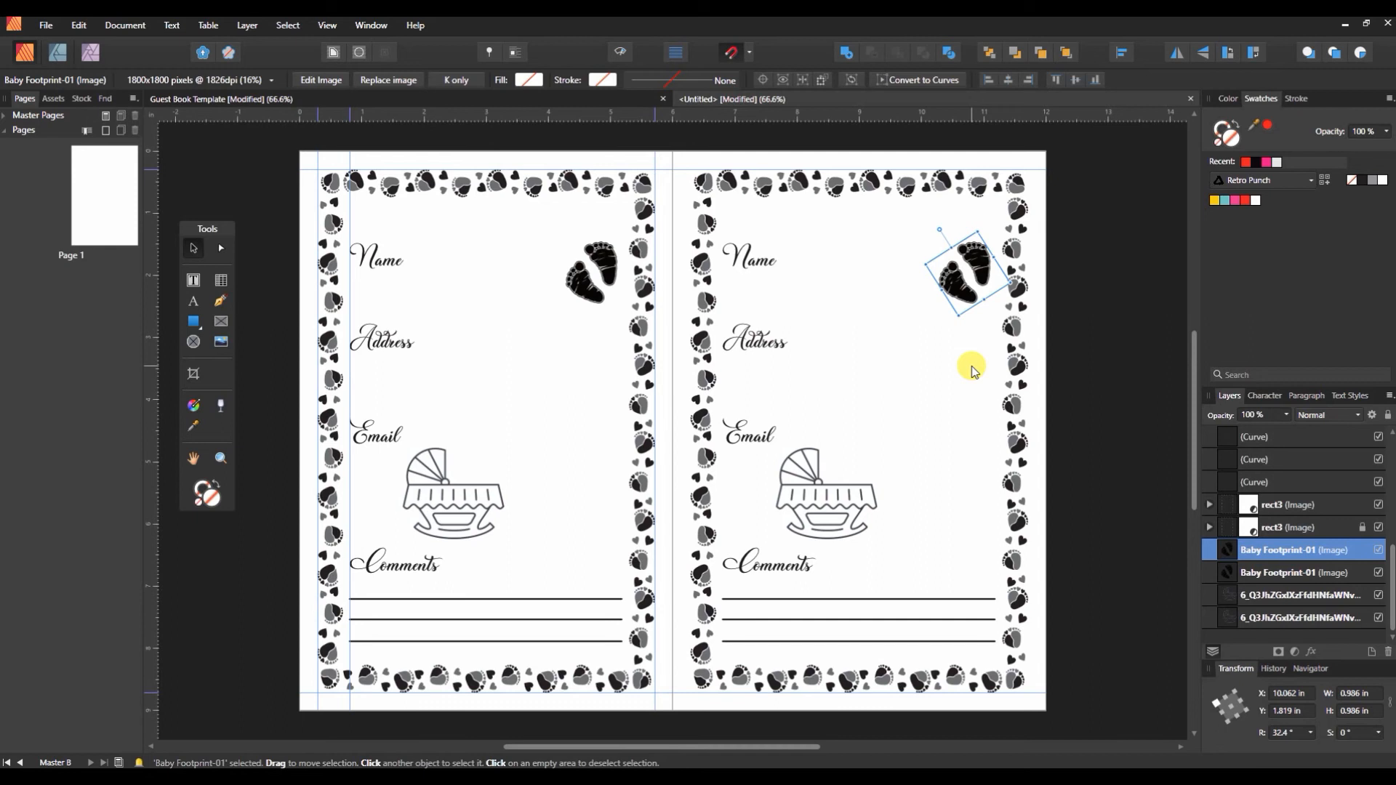
pyautogui.press('Delete')
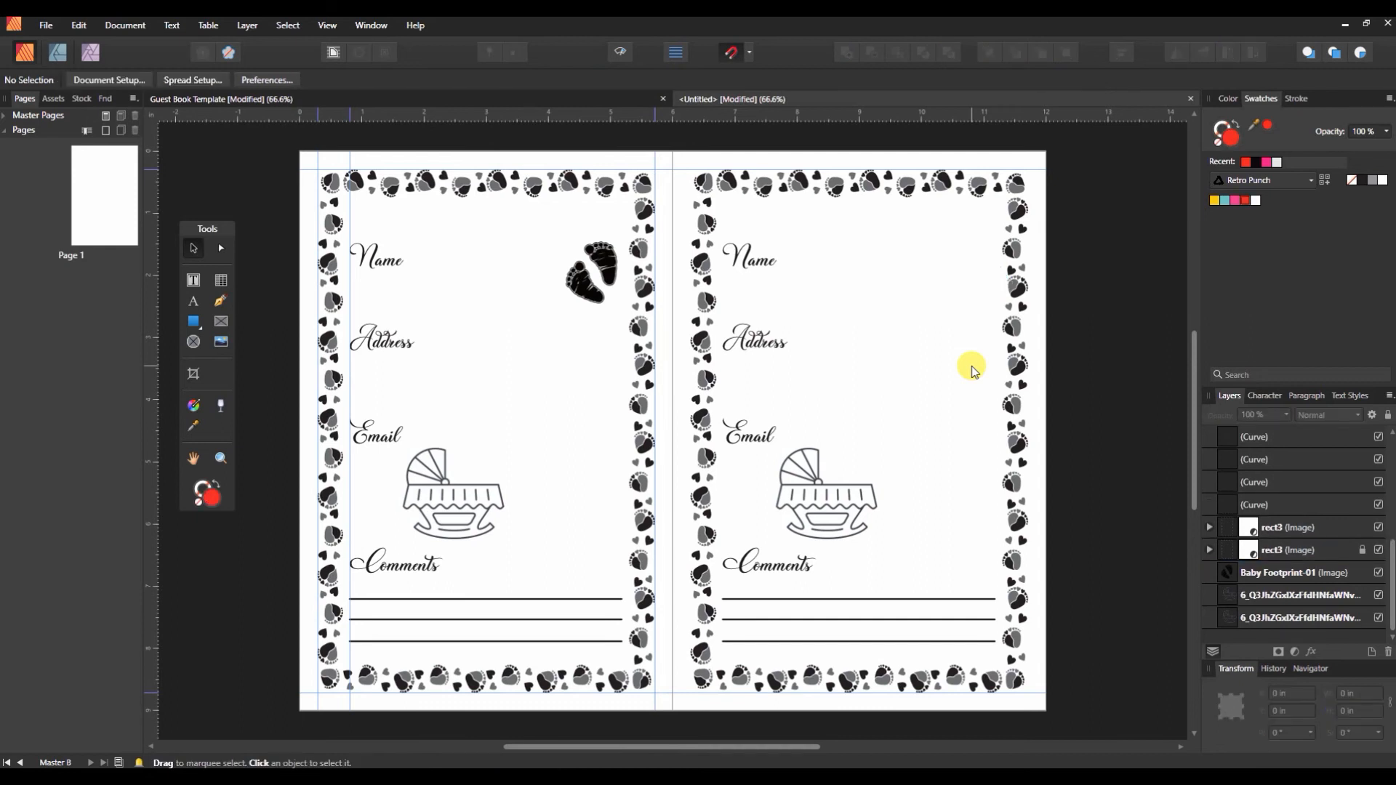
pyautogui.click(222, 344)
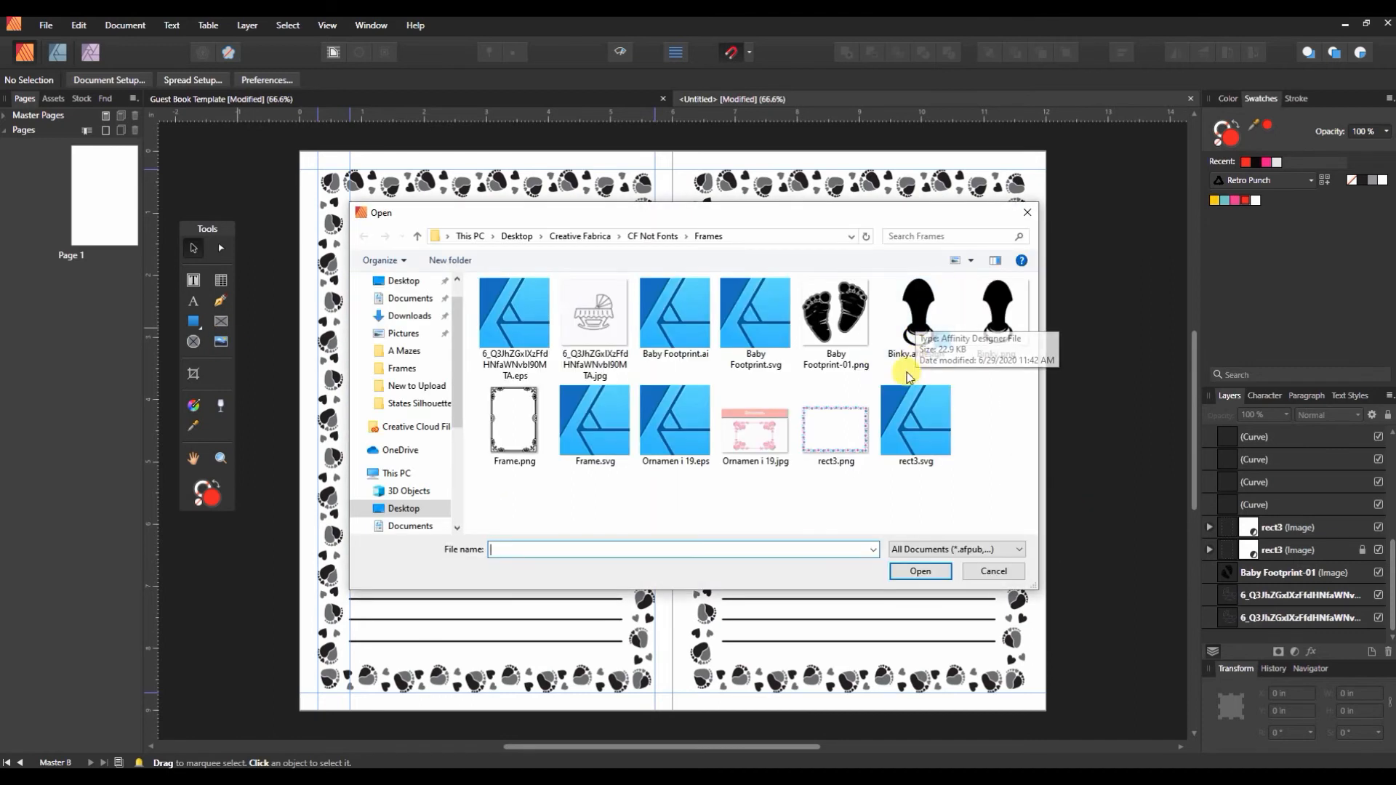
pyautogui.click(914, 315)
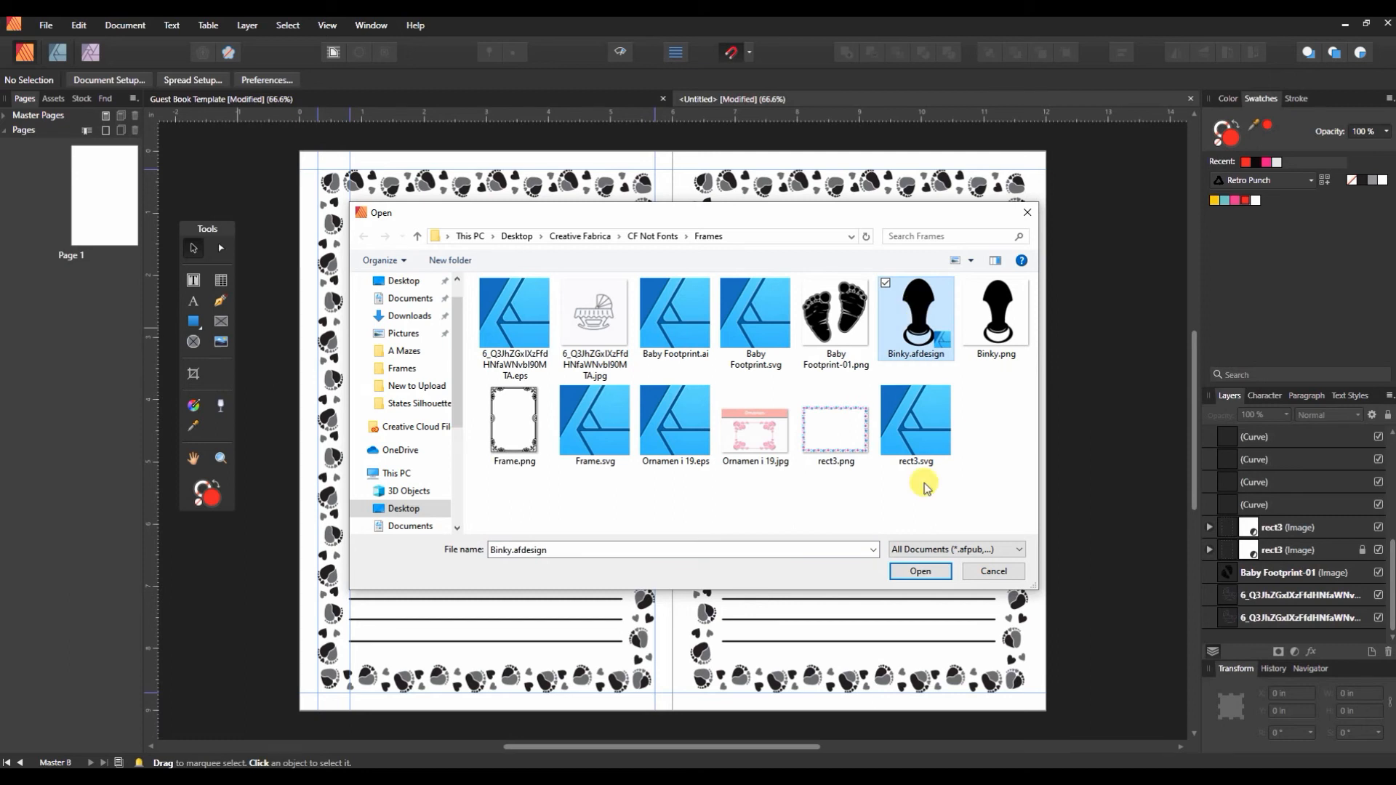
pyautogui.click(921, 570)
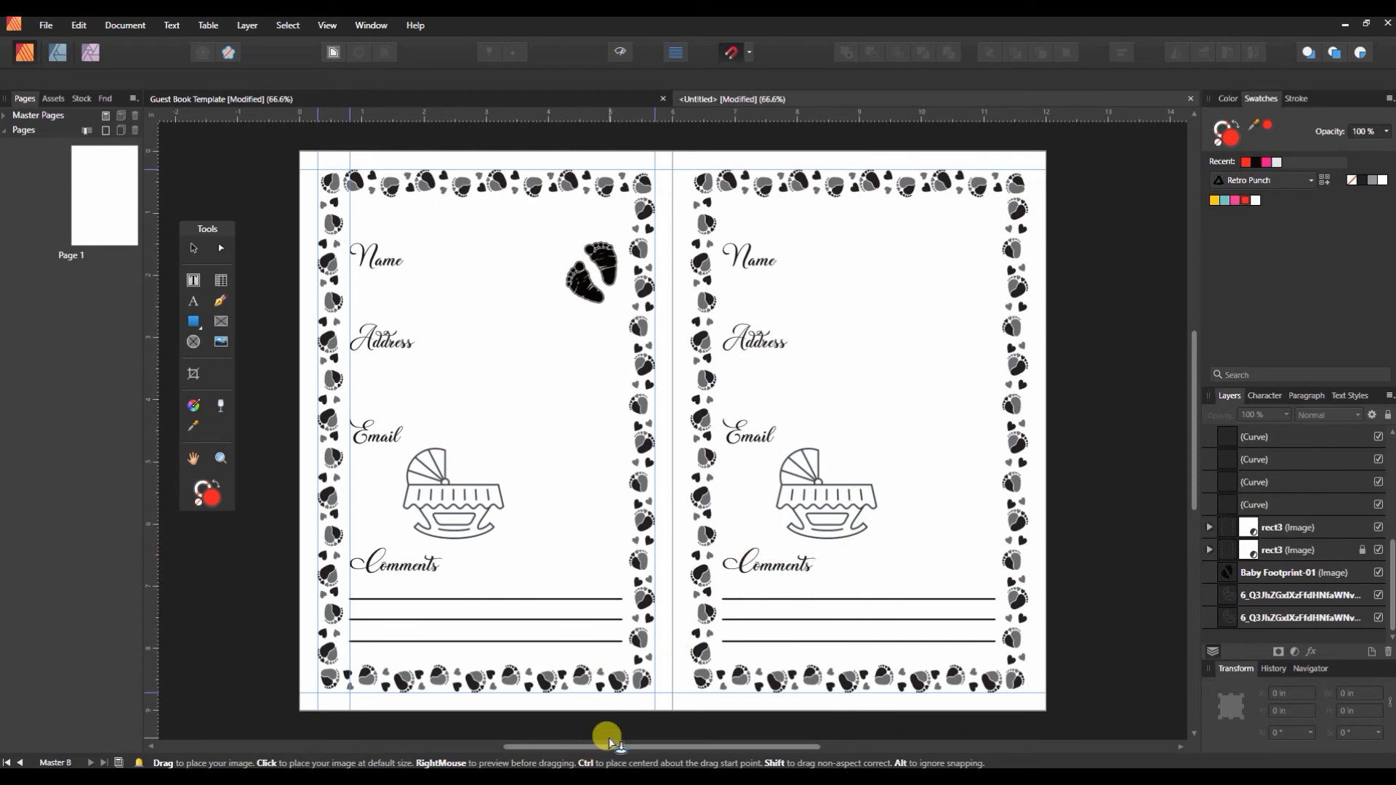
# - Place Binky.png at about 1.21 in square inside the right page's frame, level with the Name label
pyautogui.click(221, 342)
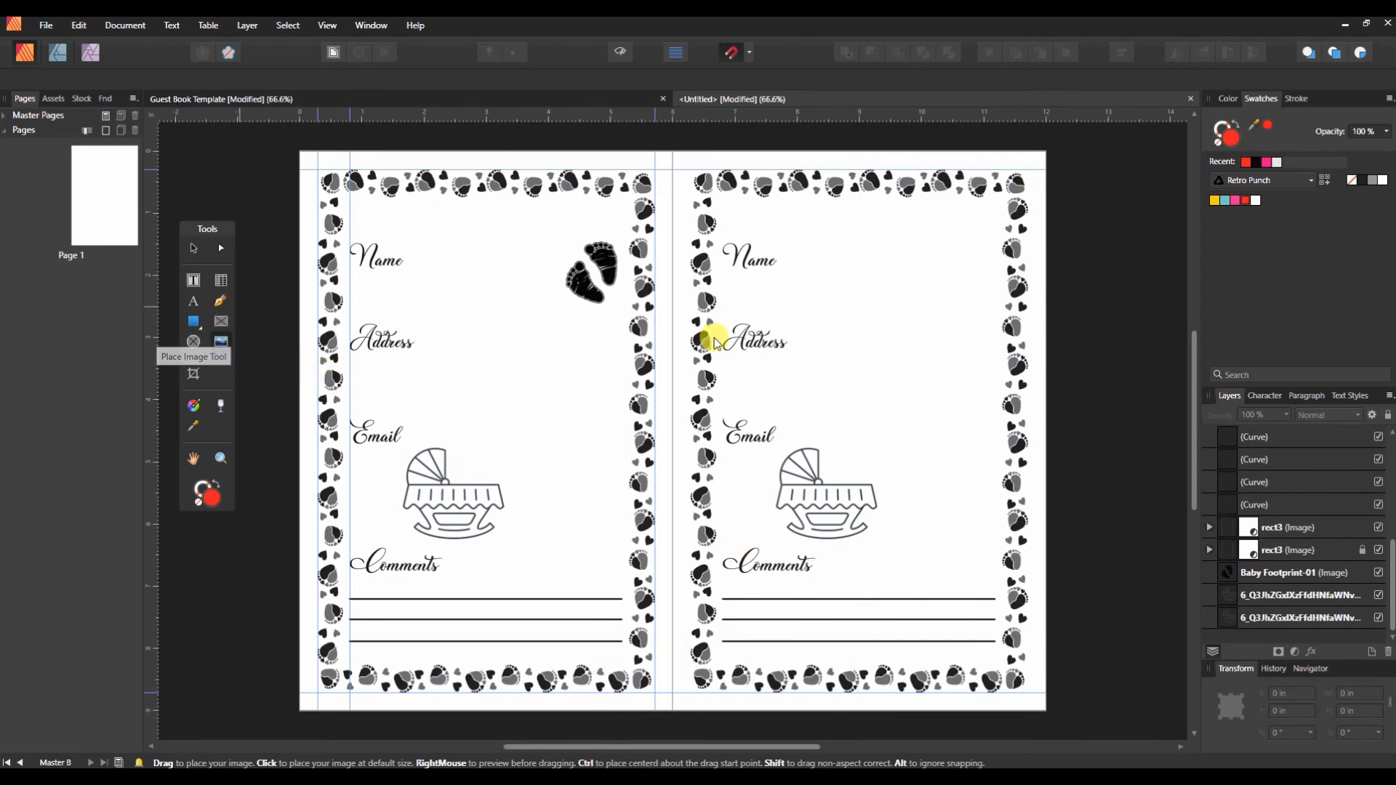
pyautogui.click(996, 313)
pyautogui.click(920, 572)
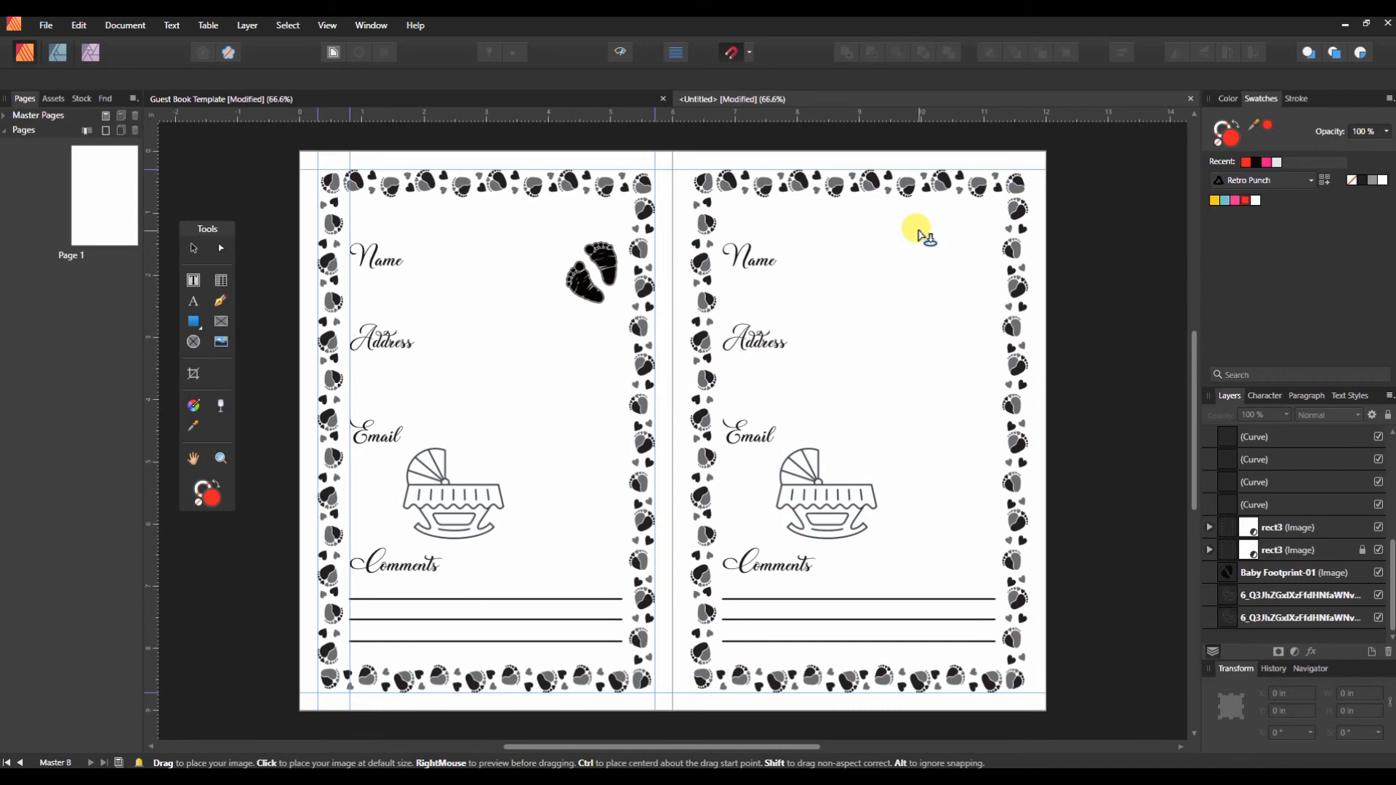
pyautogui.moveTo(932, 231); pyautogui.dragTo(995, 304)
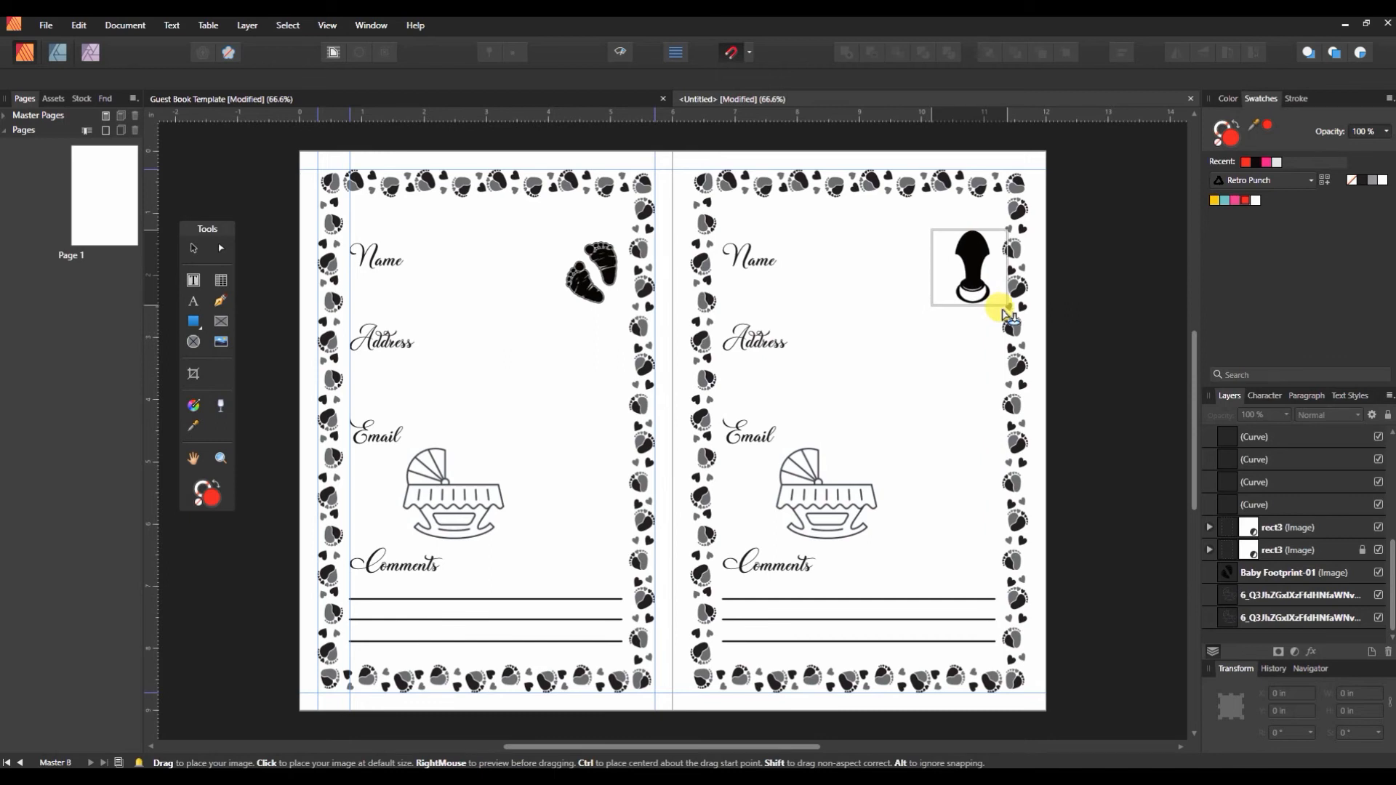
# - Rotate the Binky image to about 30.1° and position it at about X 9.78 in, Y 1.73 in
pyautogui.moveTo(972, 212); pyautogui.dragTo(943, 221)
pyautogui.moveTo(950, 265); pyautogui.dragTo(959, 269)
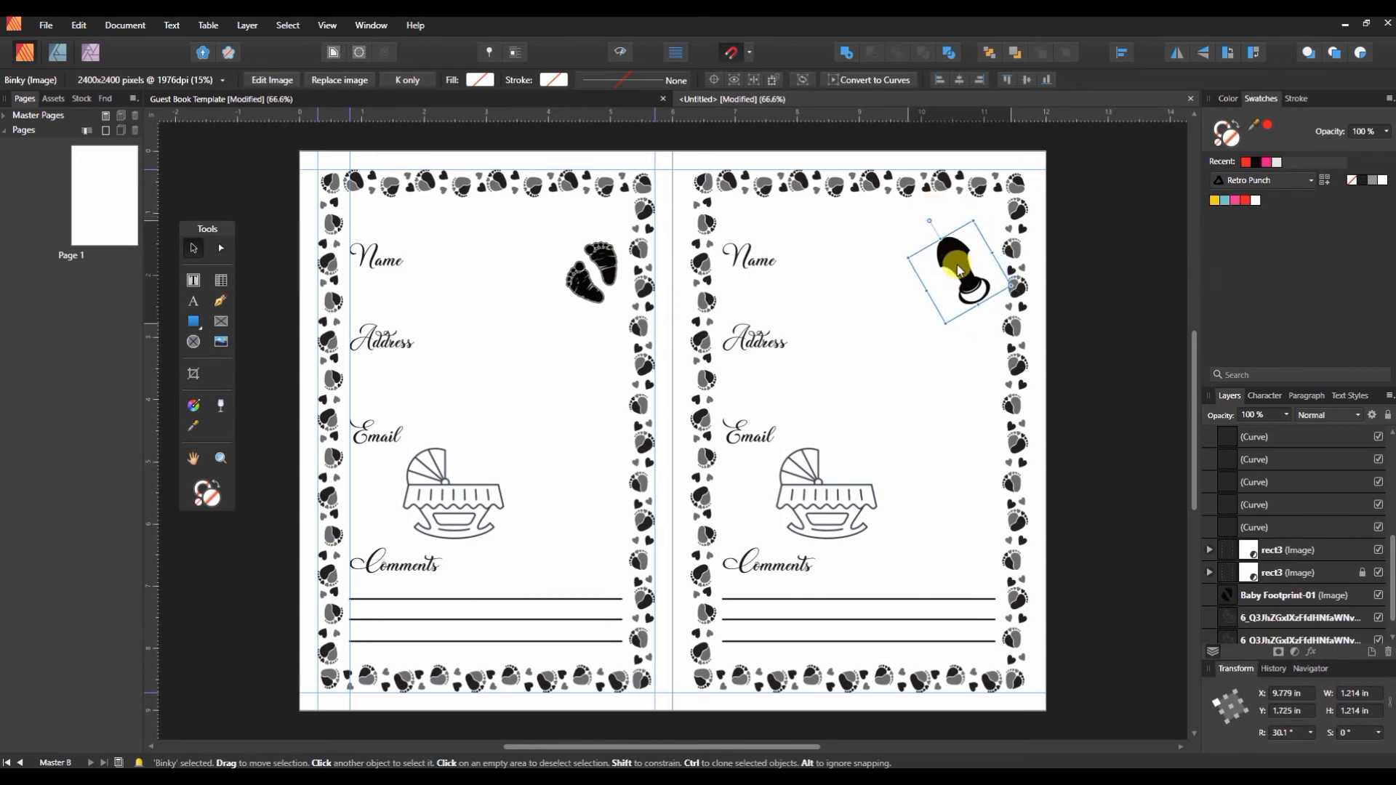
pyautogui.click(952, 439)
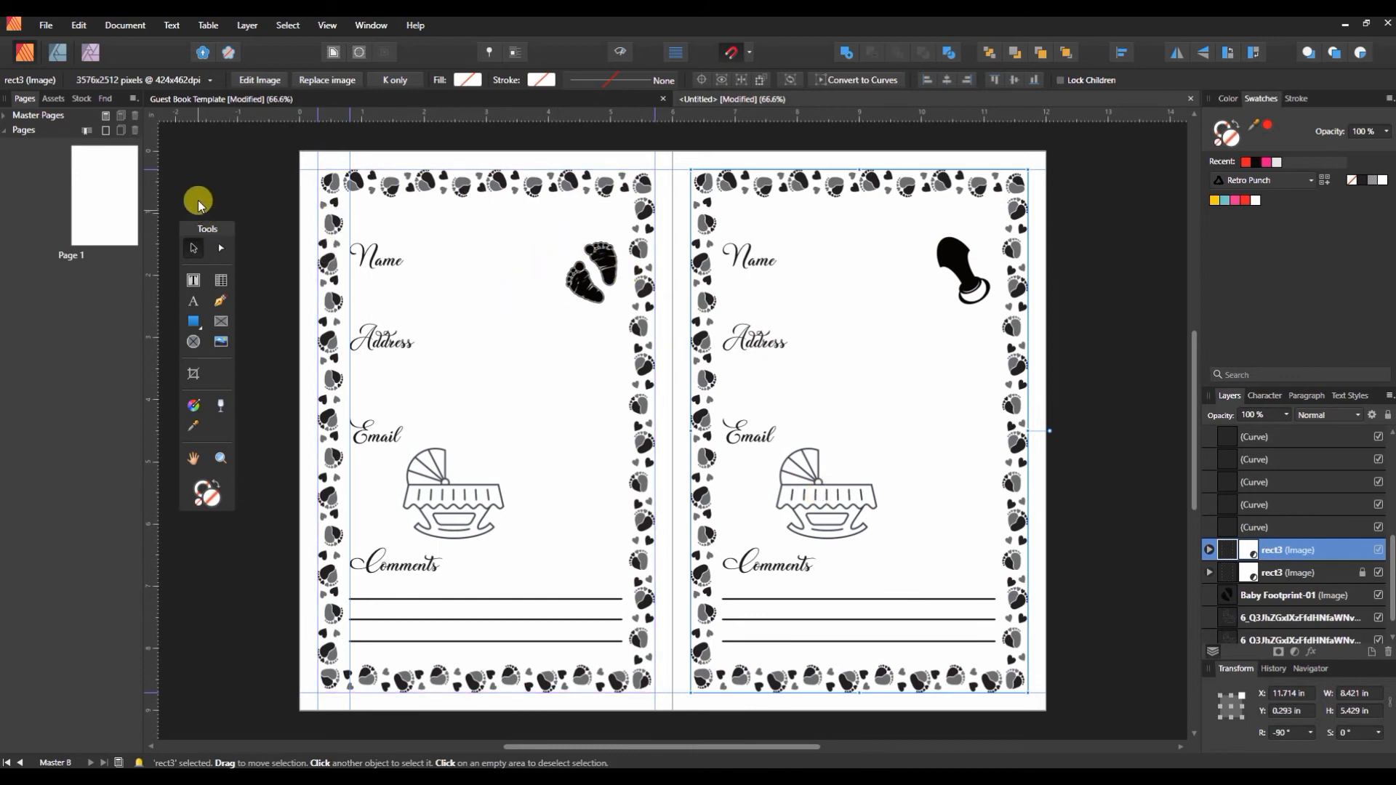
# - Add 30 pages after page 1 using Master B as their master page
pyautogui.click(106, 134)
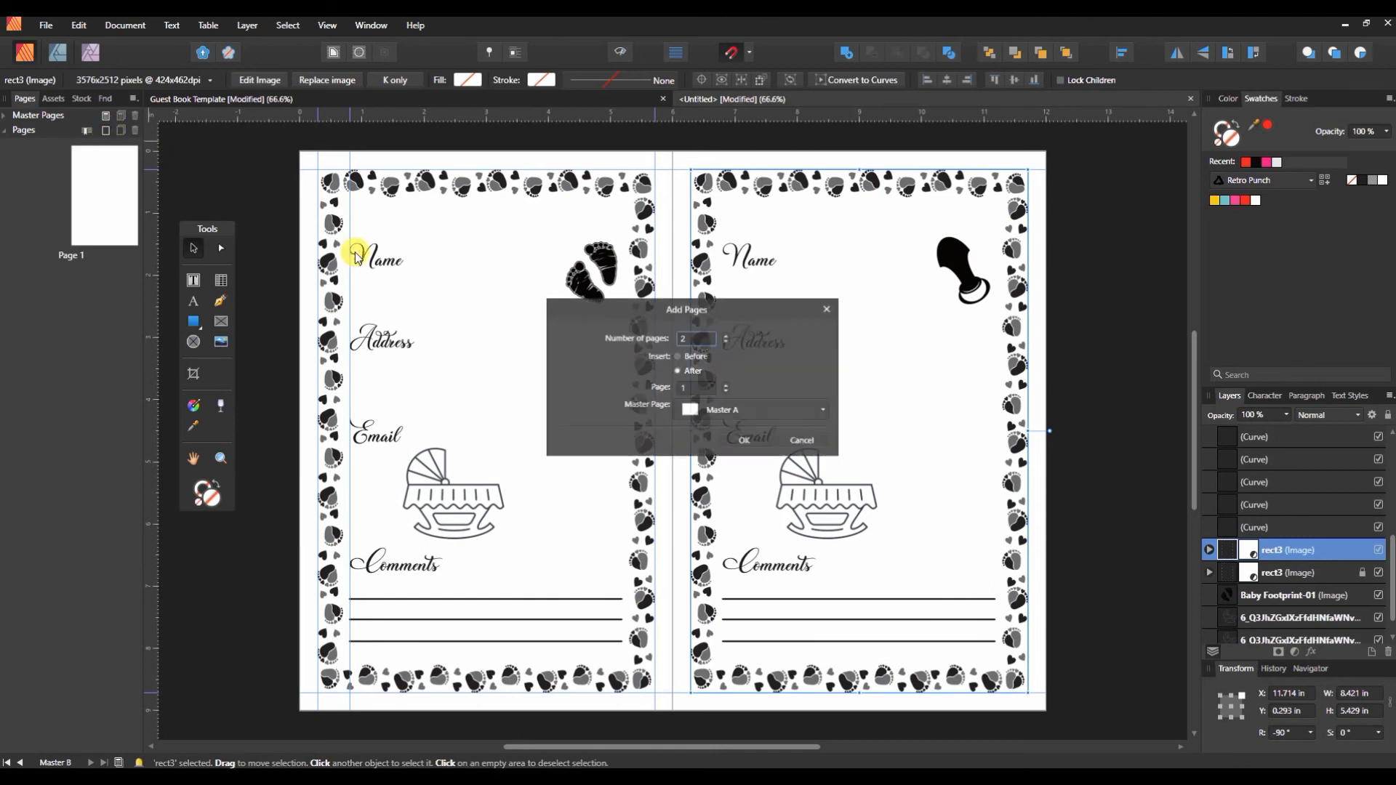
pyautogui.doubleClick(695, 339)
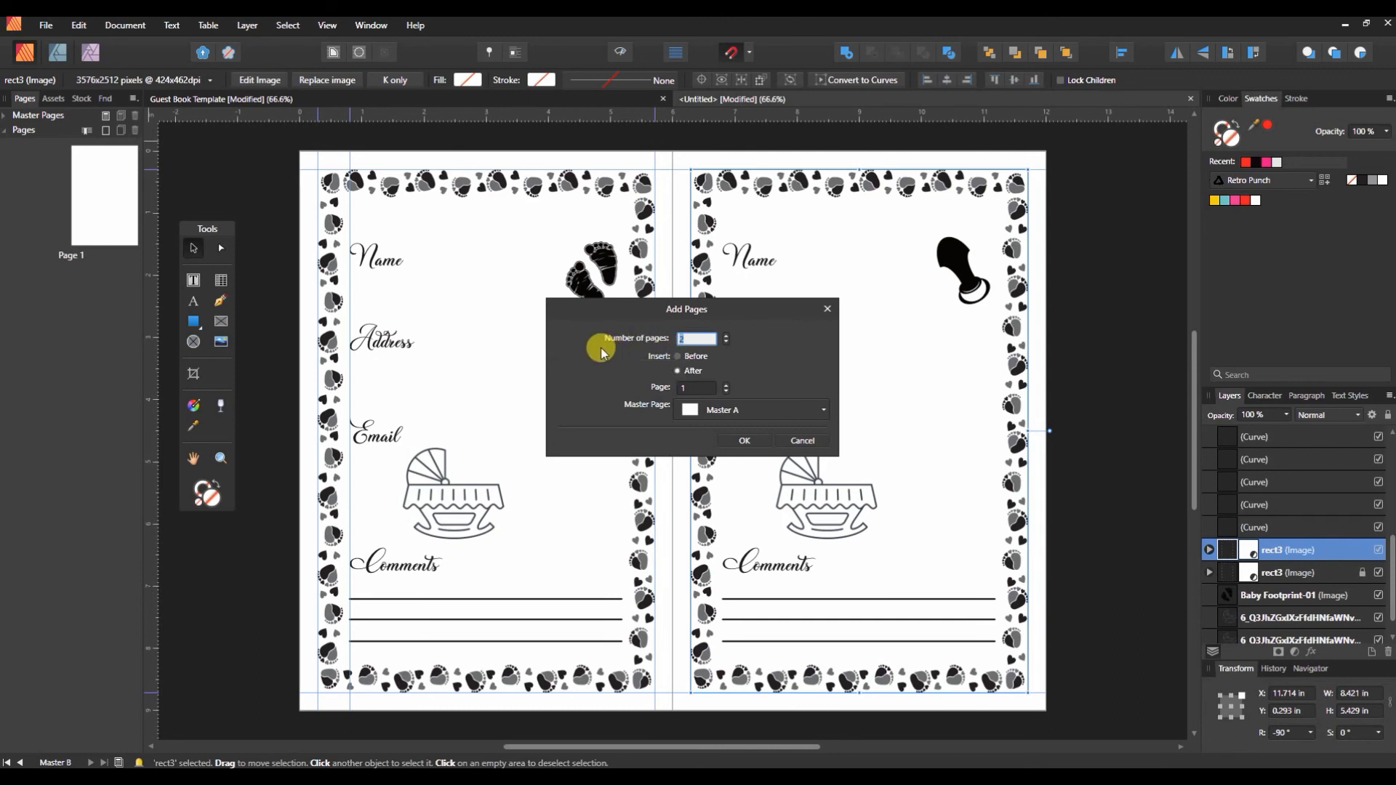
pyautogui.write('30')
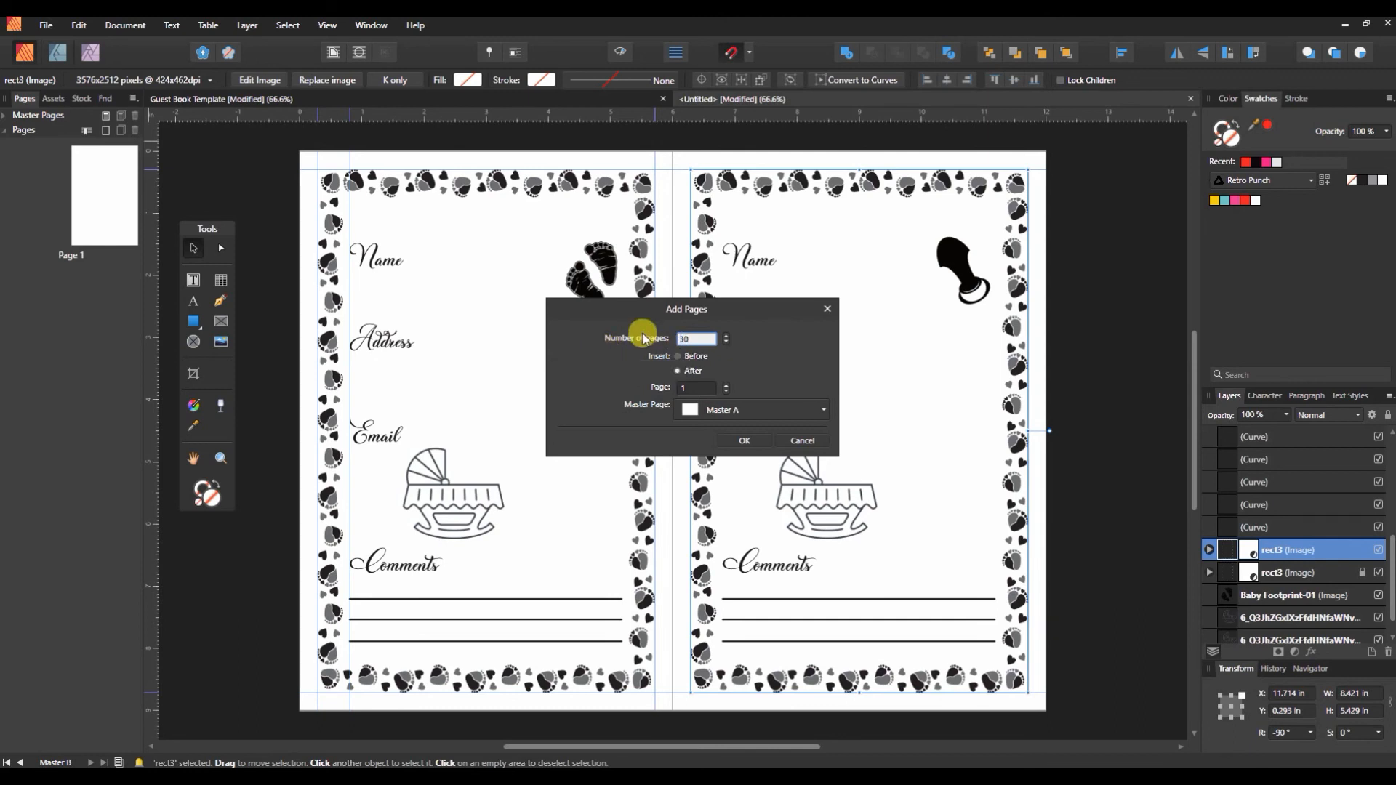
pyautogui.click(779, 411)
pyautogui.click(772, 565)
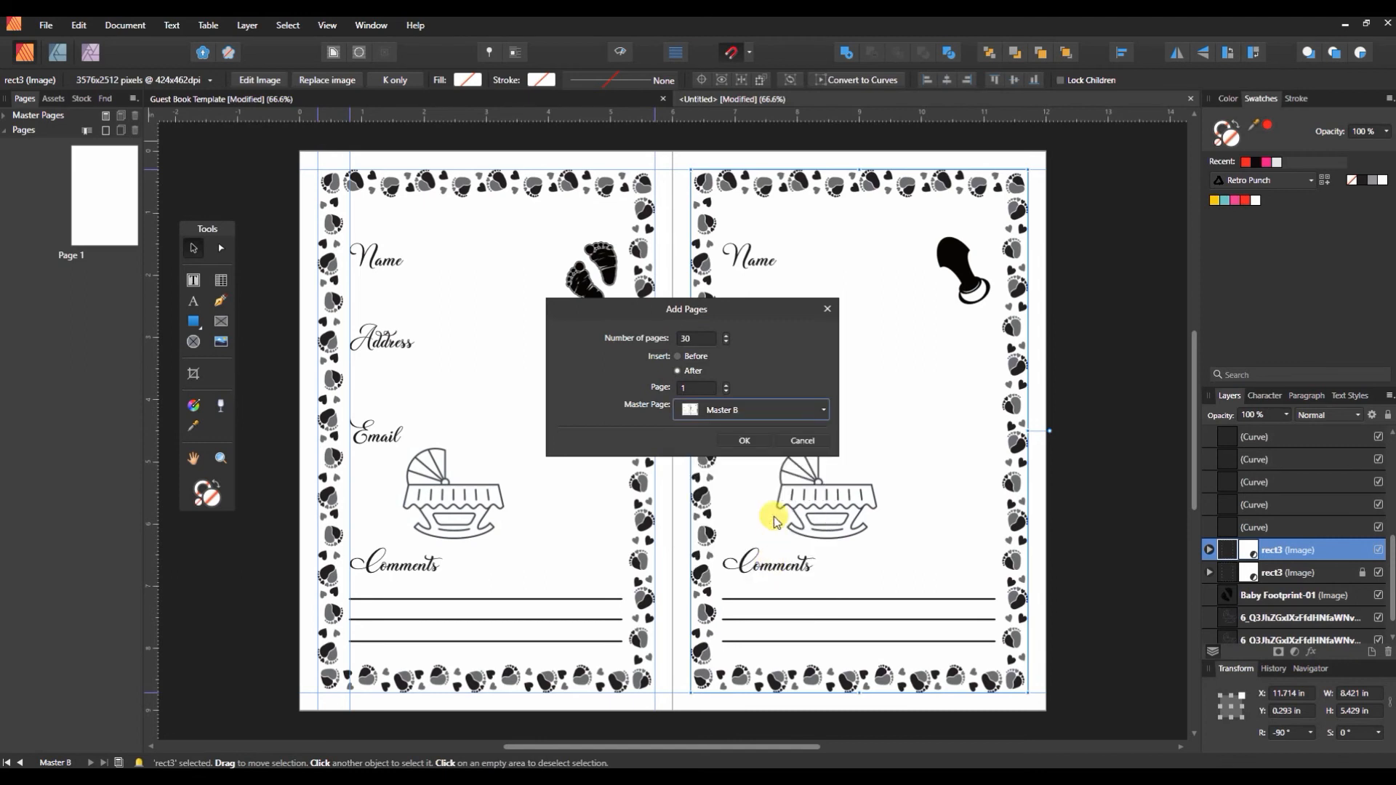
pyautogui.click(748, 441)
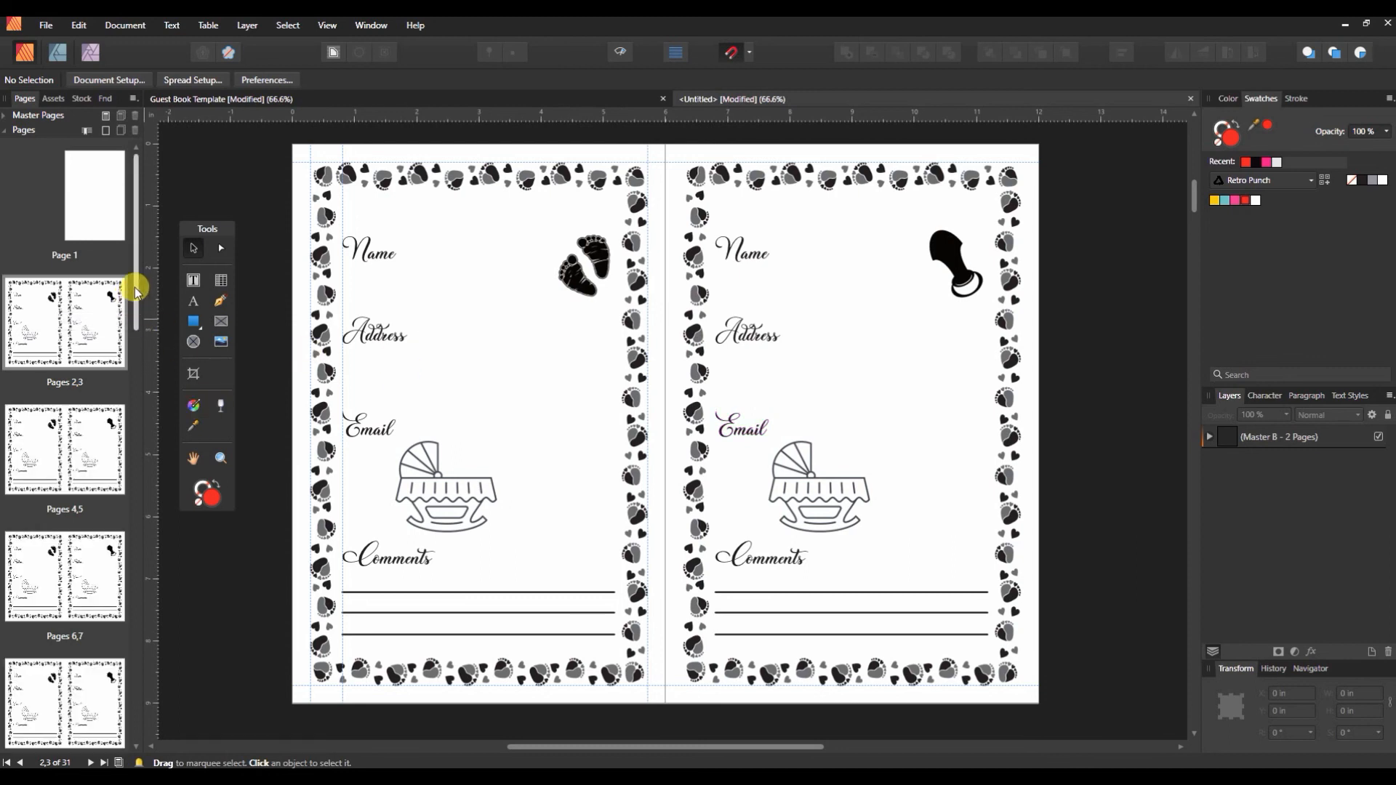
pyautogui.moveTo(138, 287); pyautogui.dragTo(155, 234)
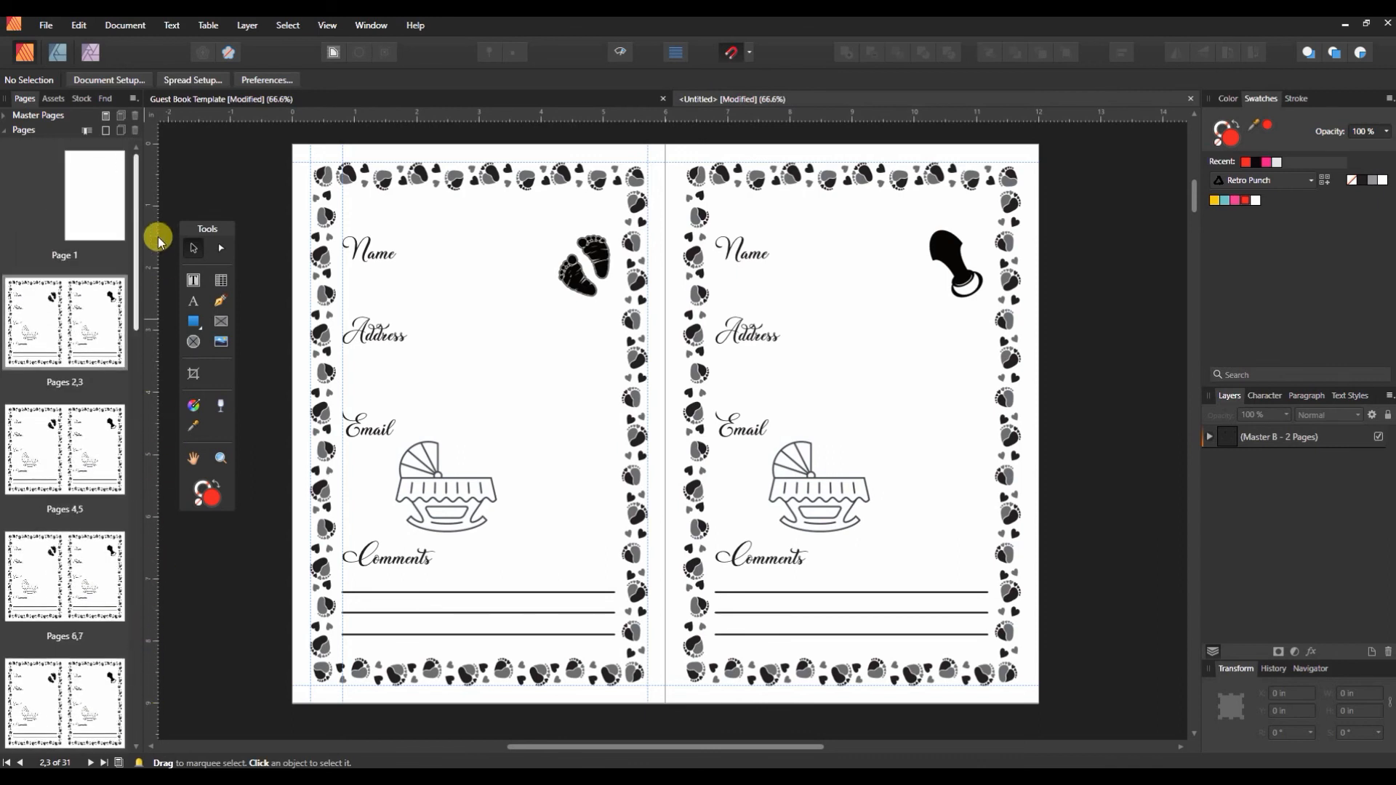